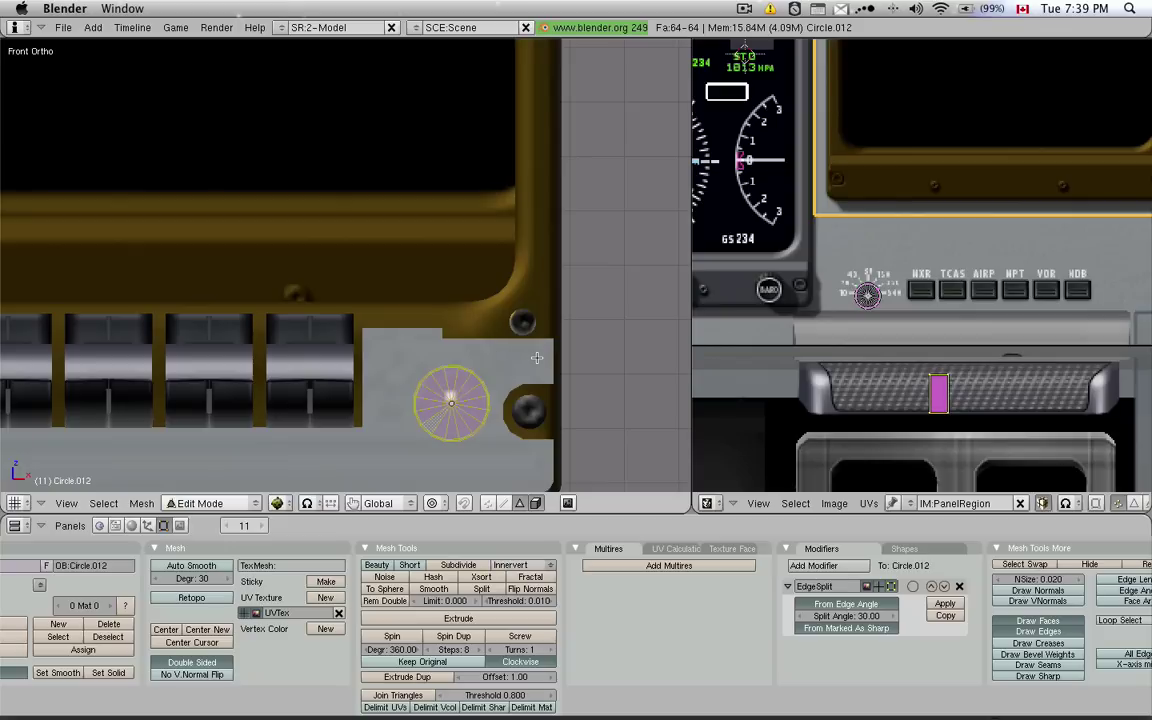
# Inspect the knob cylinder Circle.012 from an angle, toggling solid and wireframe shading.
pyautogui.scroll(-4, 537, 357)
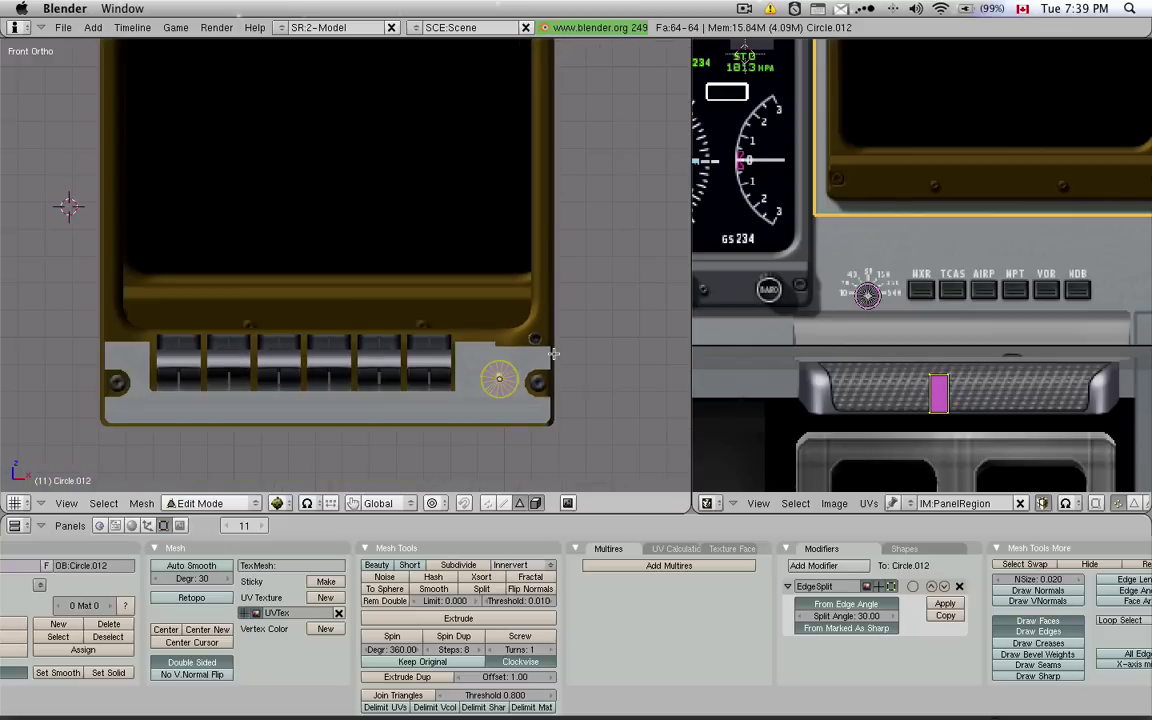
pyautogui.scroll(-1, 553, 353)
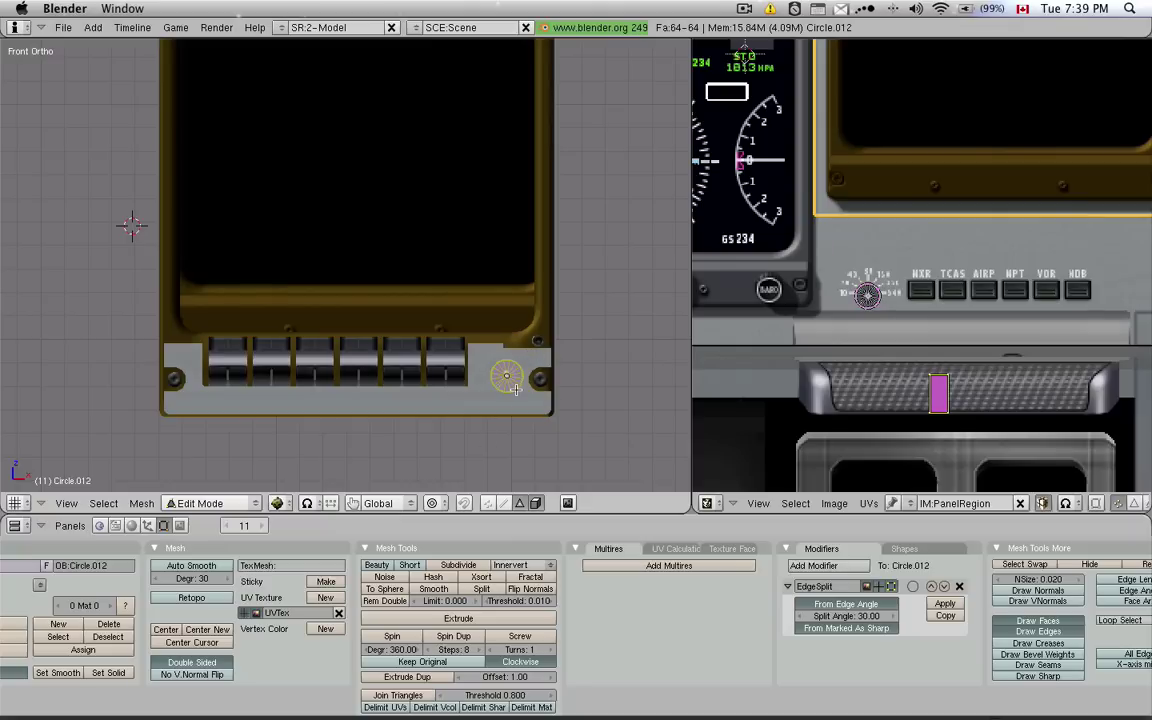
pyautogui.scroll(2, 512, 388)
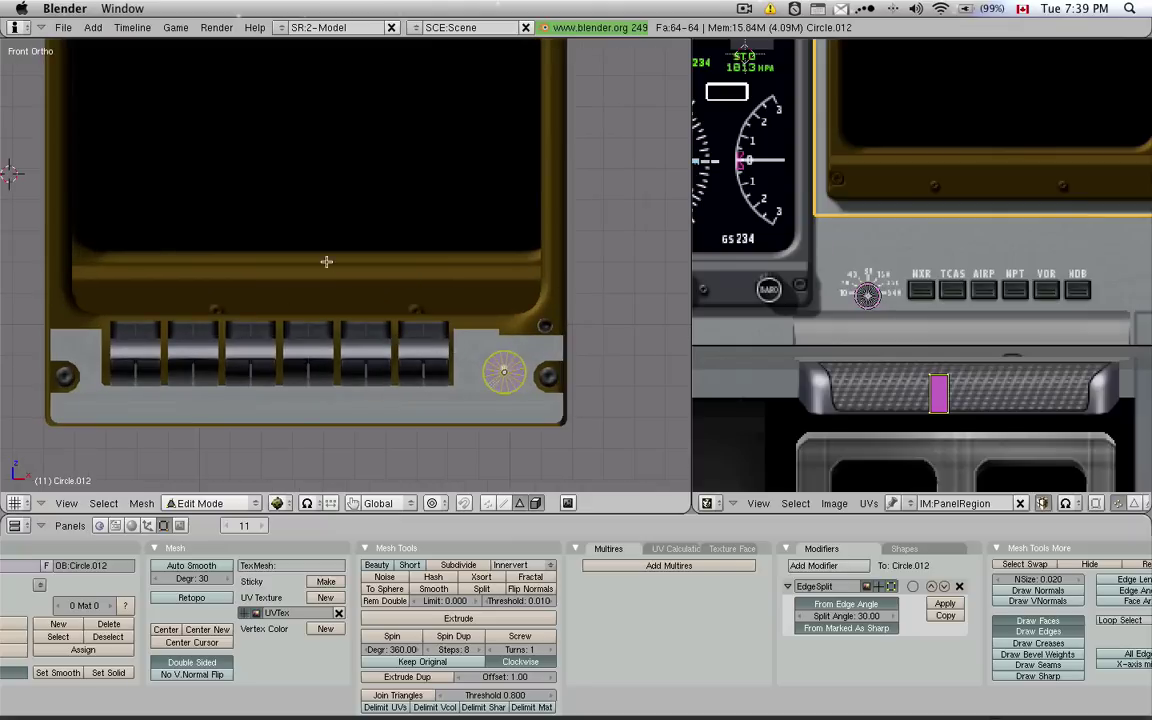
pyautogui.hotkey('alt', 'z')
pyautogui.moveTo(430, 330); pyautogui.dragTo(468, 347, button='middle')
pyautogui.press('z')
pyautogui.scroll(3, 470, 348)
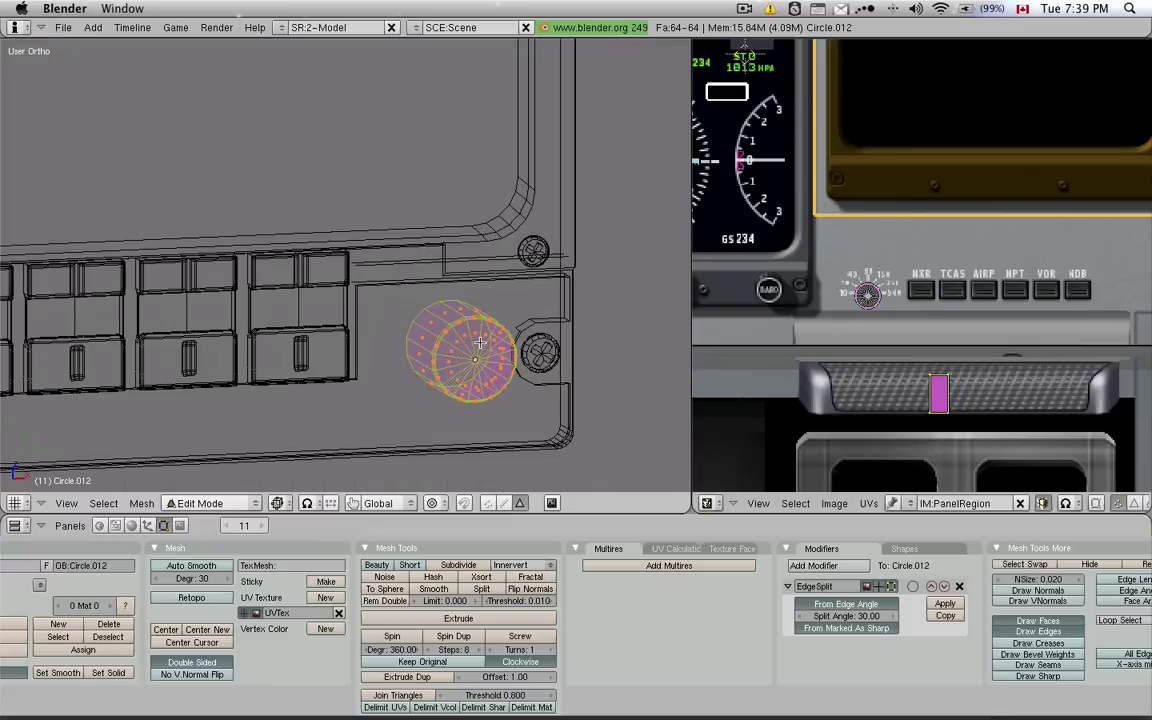
# Return to Object Mode and centre the knob in the front orthographic view.
pyautogui.press('Tab')
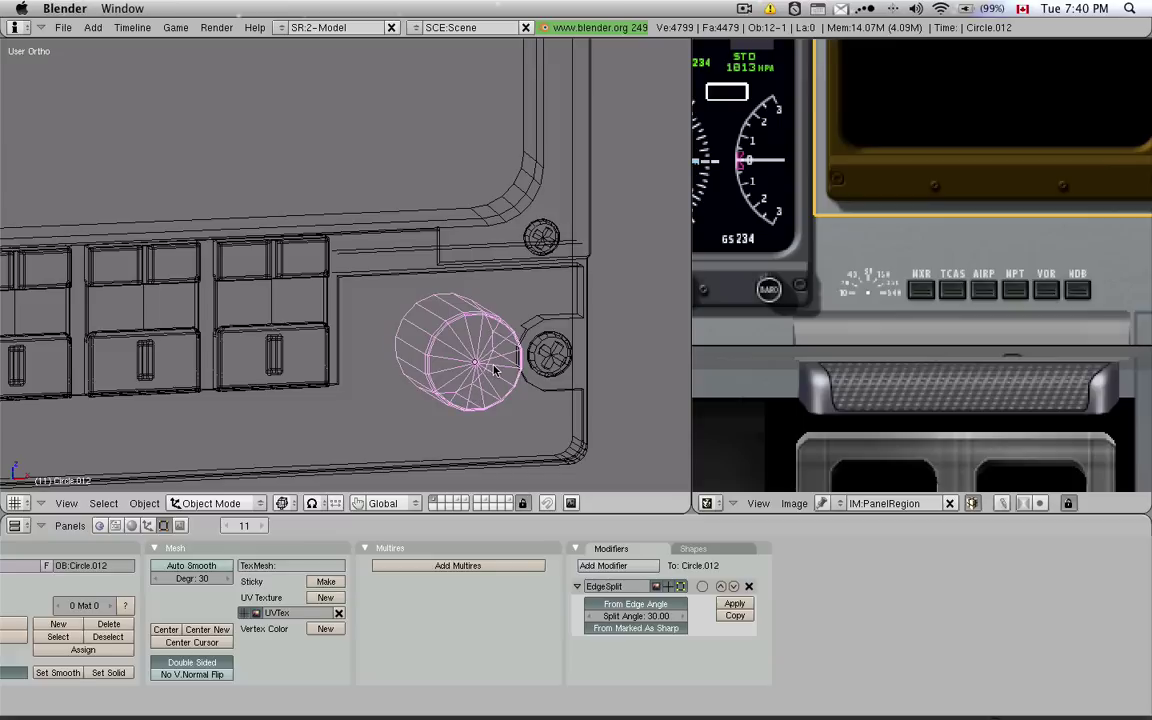
pyautogui.press('KP_1')
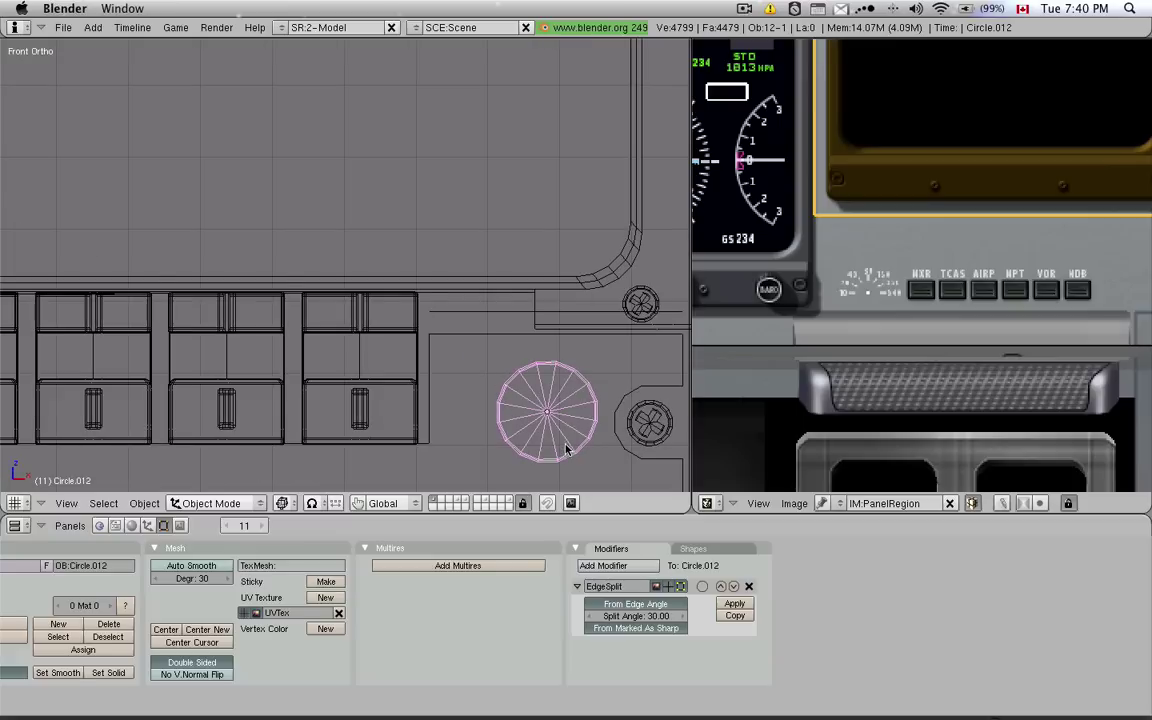
pyautogui.keyDown('shift'); pyautogui.moveTo(565, 447); pyautogui.dragTo(531, 391, button='middle'); pyautogui.keyUp('shift')
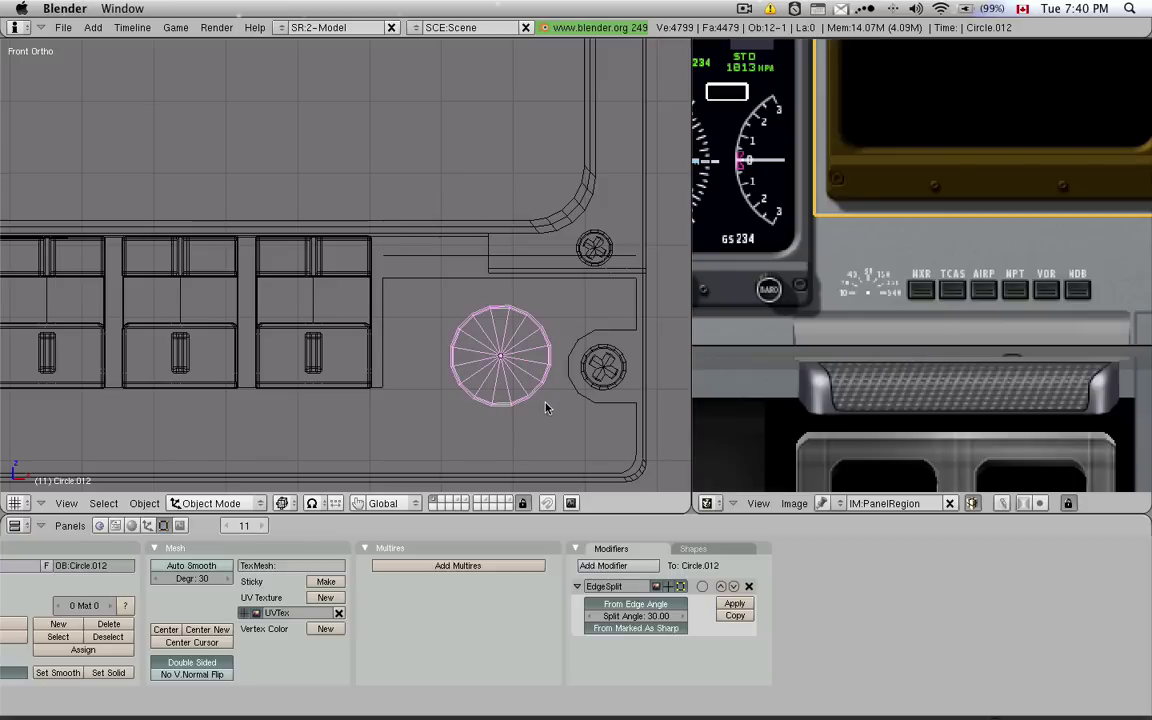
# Switch to Path Finder, open ERJ140, collapse cockpit_3d and expand the cockpit folder.
pyautogui.press('super+Tab')
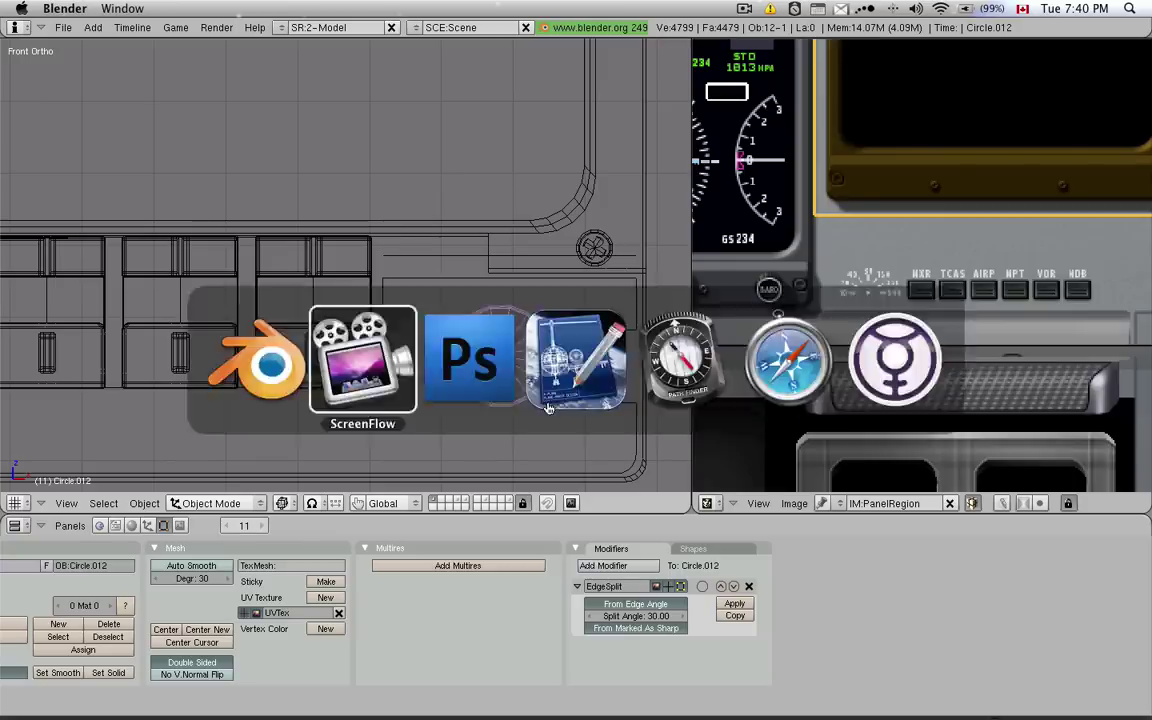
pyautogui.press('super+Tab')
pyautogui.press('super+Tab')
pyautogui.press('super+Tab')
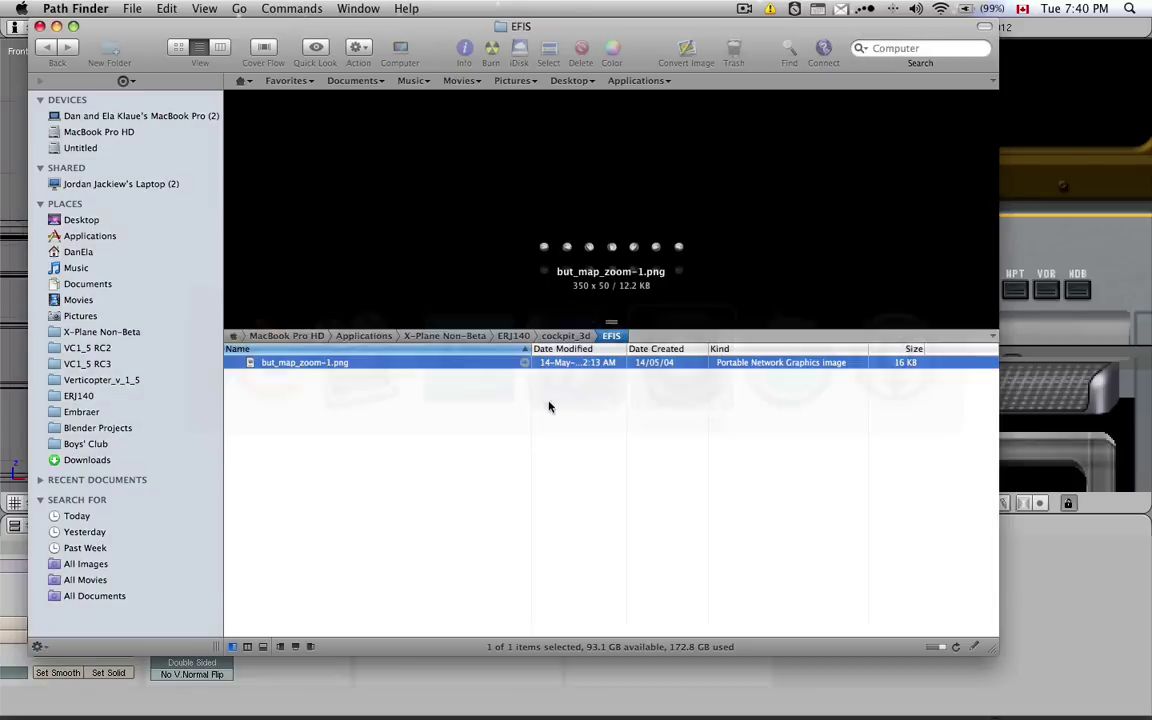
pyautogui.click(79, 395)
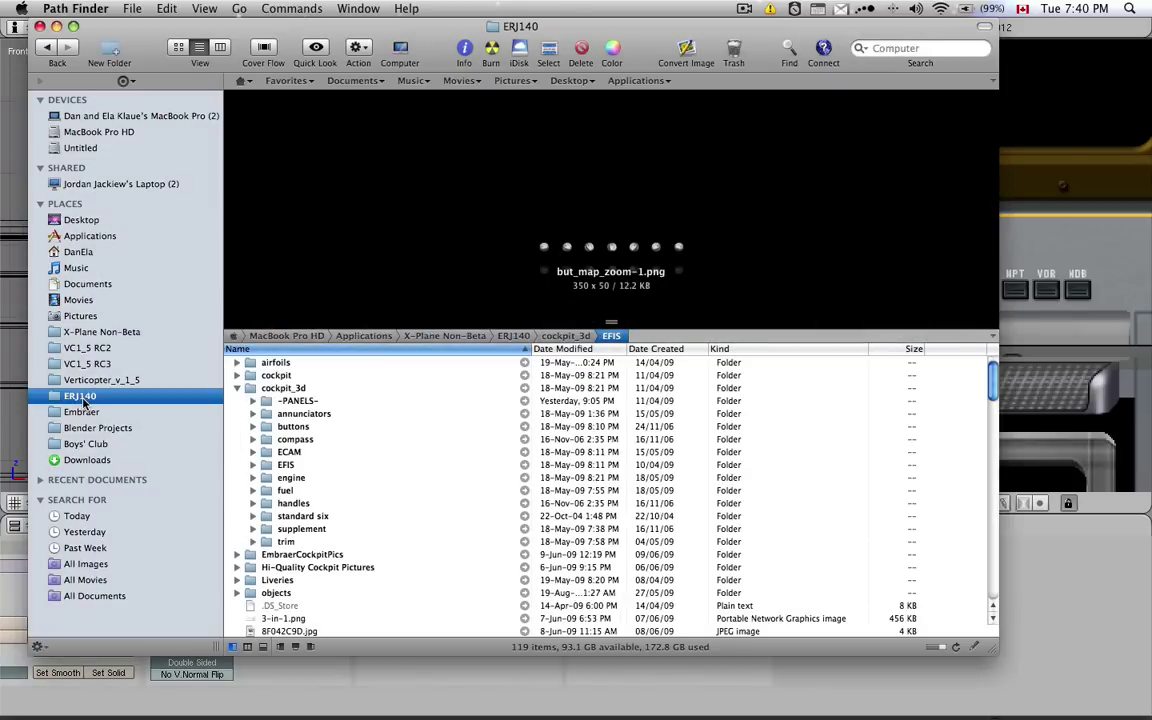
pyautogui.click(237, 388)
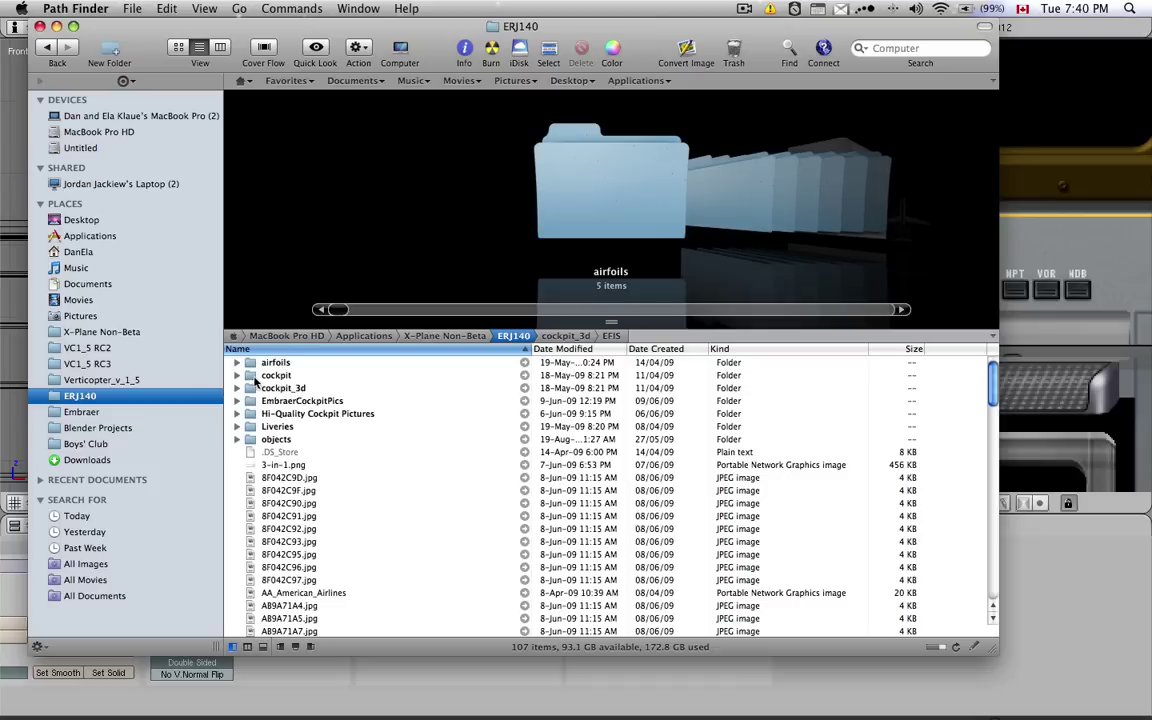
pyautogui.click(252, 375)
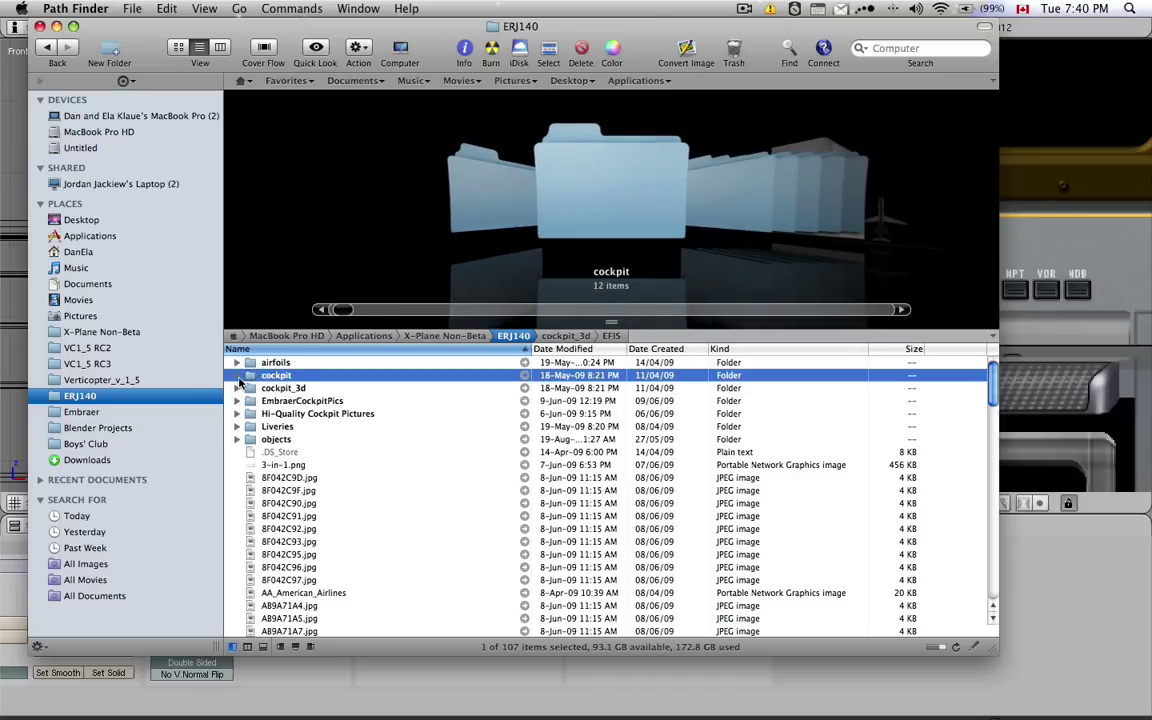
pyautogui.click(238, 376)
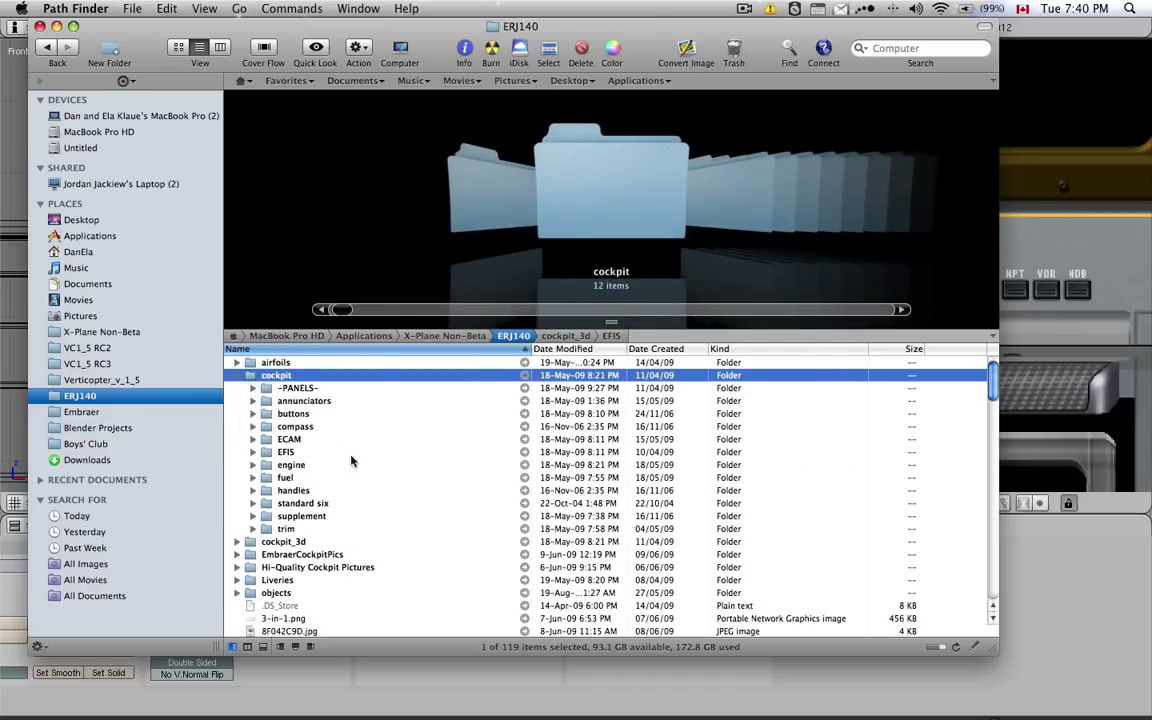
# Browse X-Plane Non-Beta Resources > bitmaps > cockpit, checking -PANELS- and ECAM, then return to ERJ140.
pyautogui.click(100, 332)
pyautogui.doubleClick(280, 441)
pyautogui.doubleClick(280, 362)
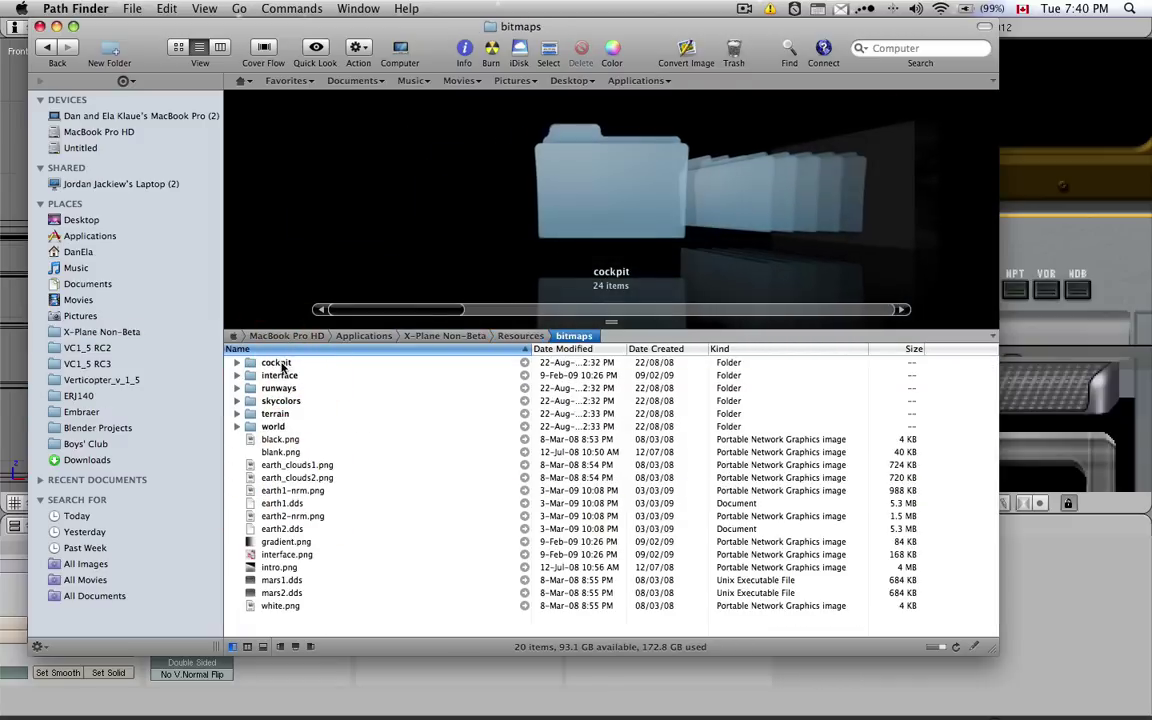
pyautogui.doubleClick(285, 362)
pyautogui.click(321, 364)
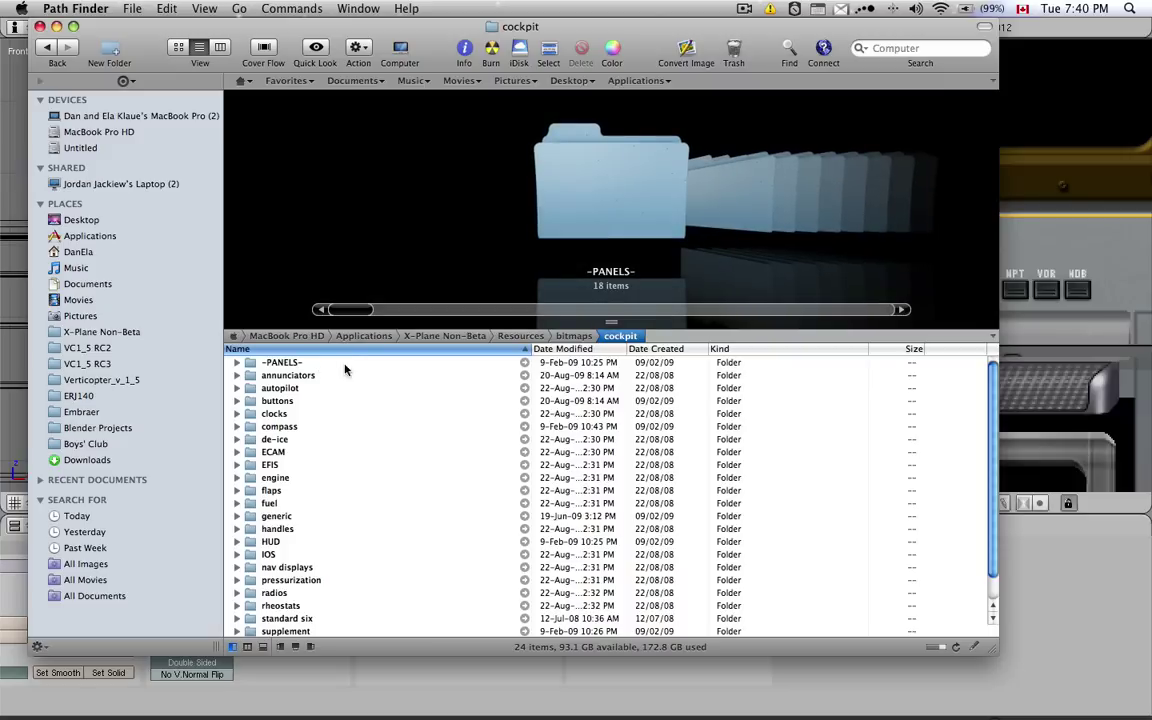
pyautogui.click(273, 452)
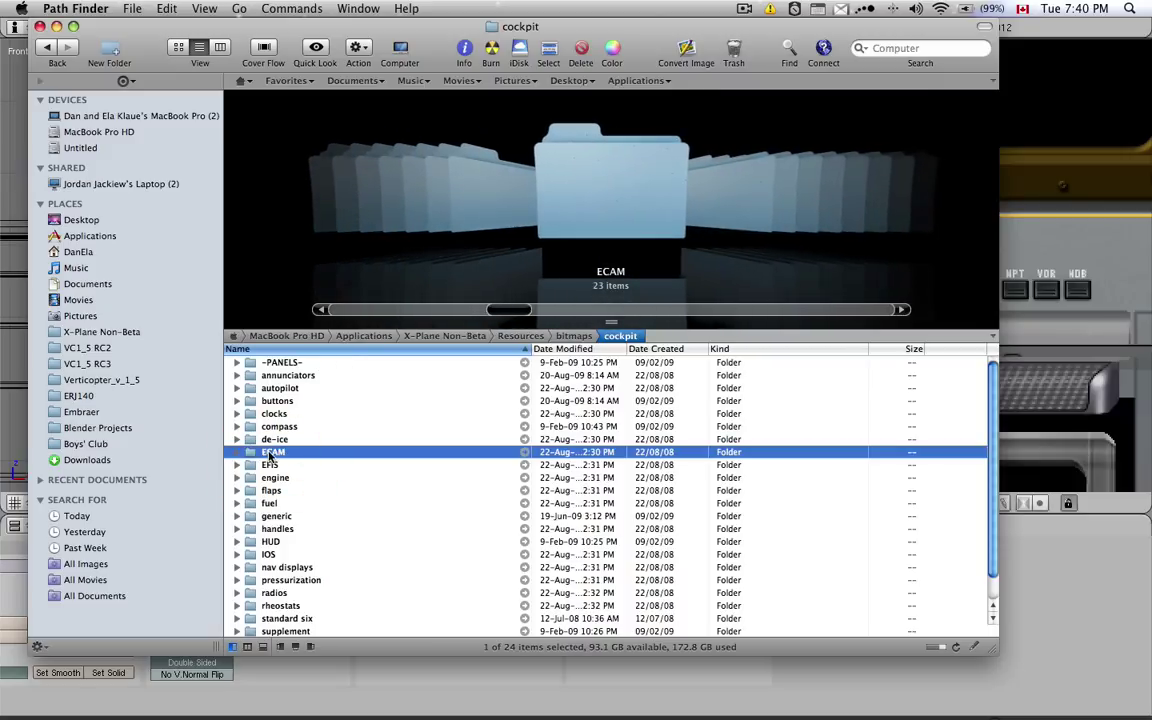
pyautogui.click(80, 395)
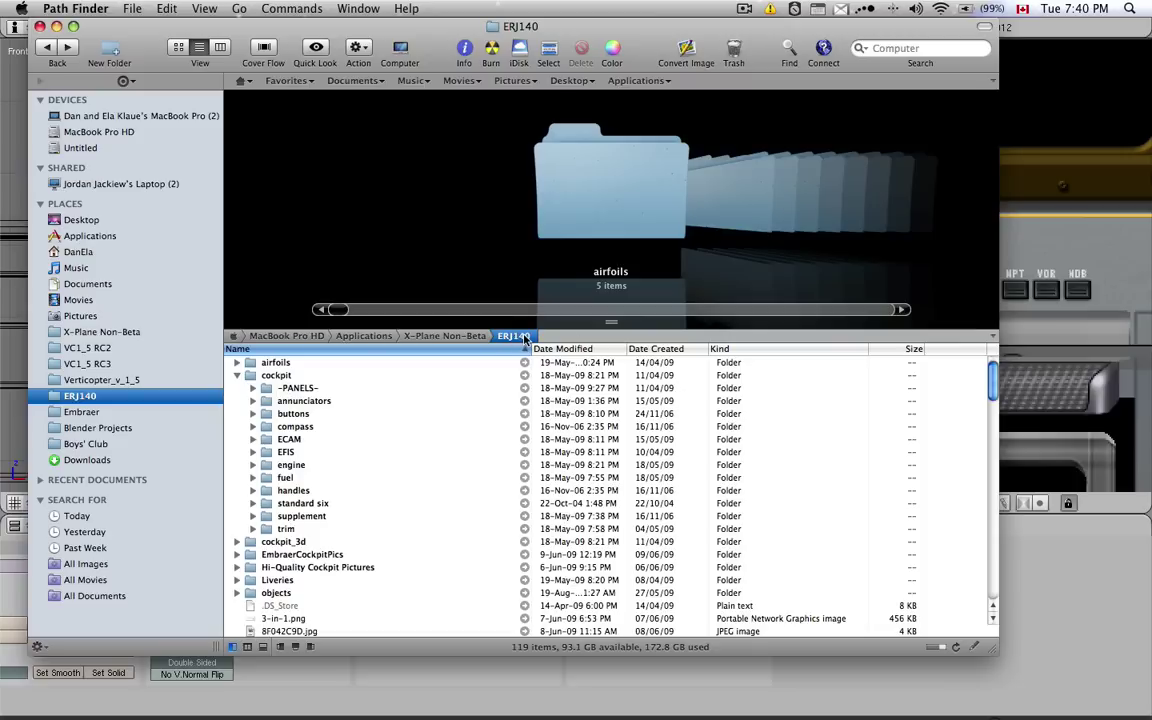
# Collapse ERJ140's cockpit folder and expand cockpit_3d to list its 12 subfolders.
pyautogui.click(236, 375)
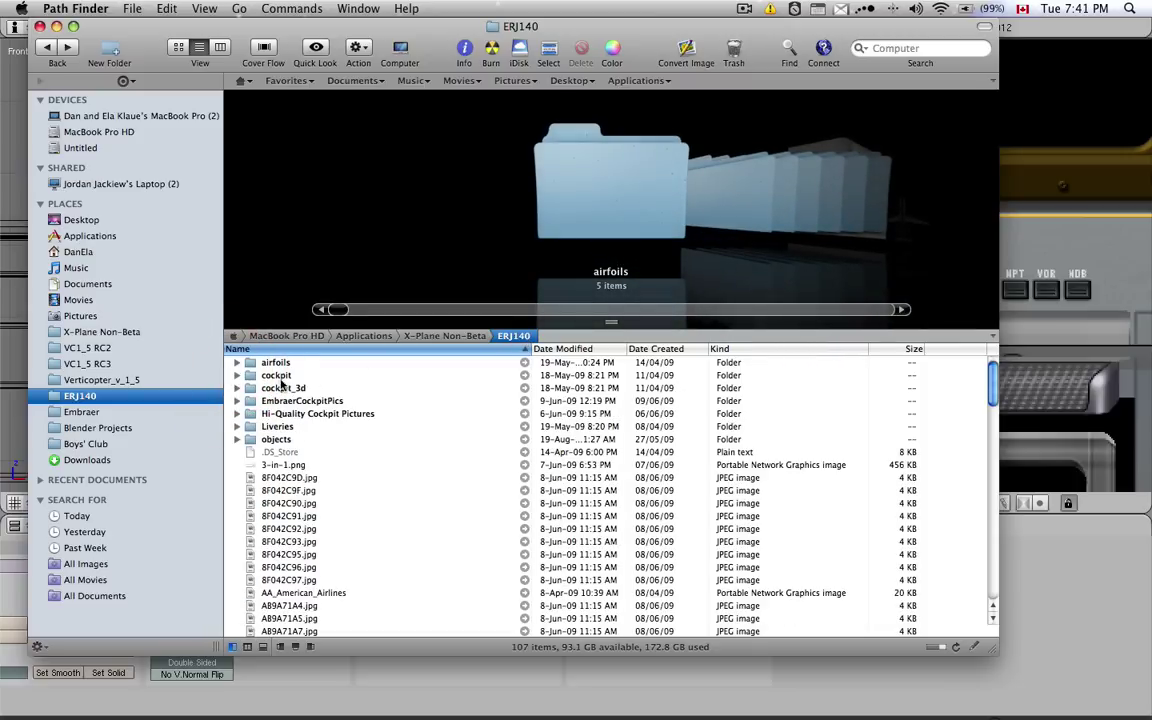
pyautogui.click(279, 376)
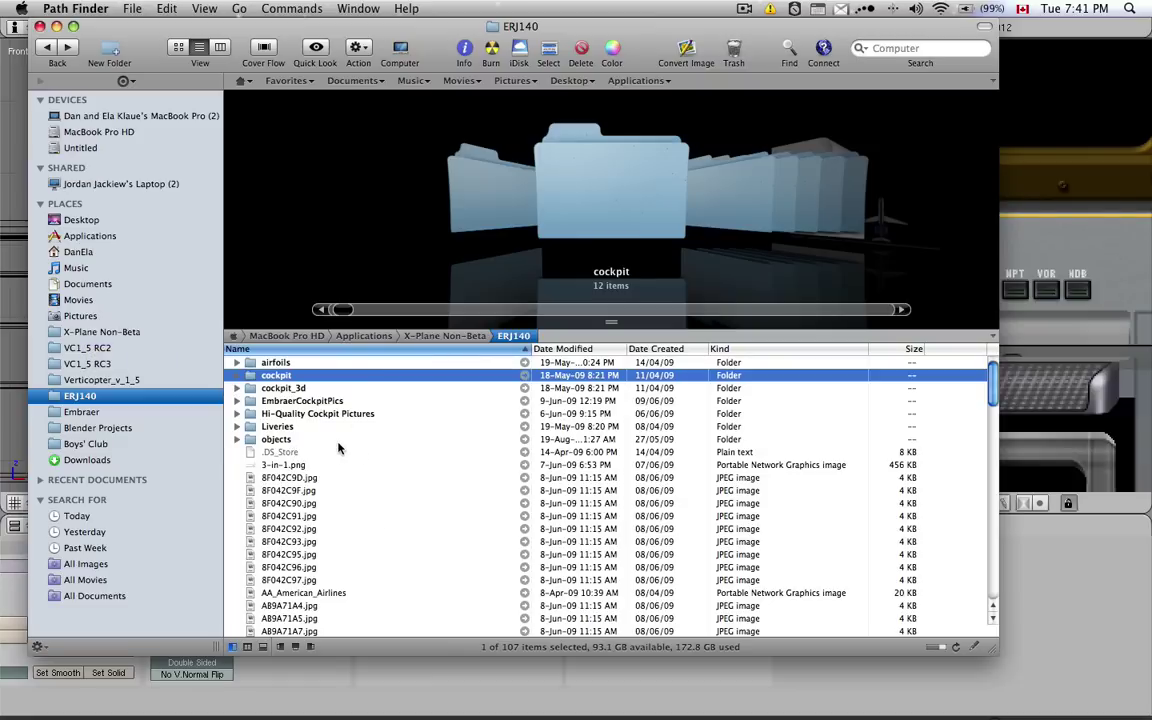
pyautogui.click(270, 388)
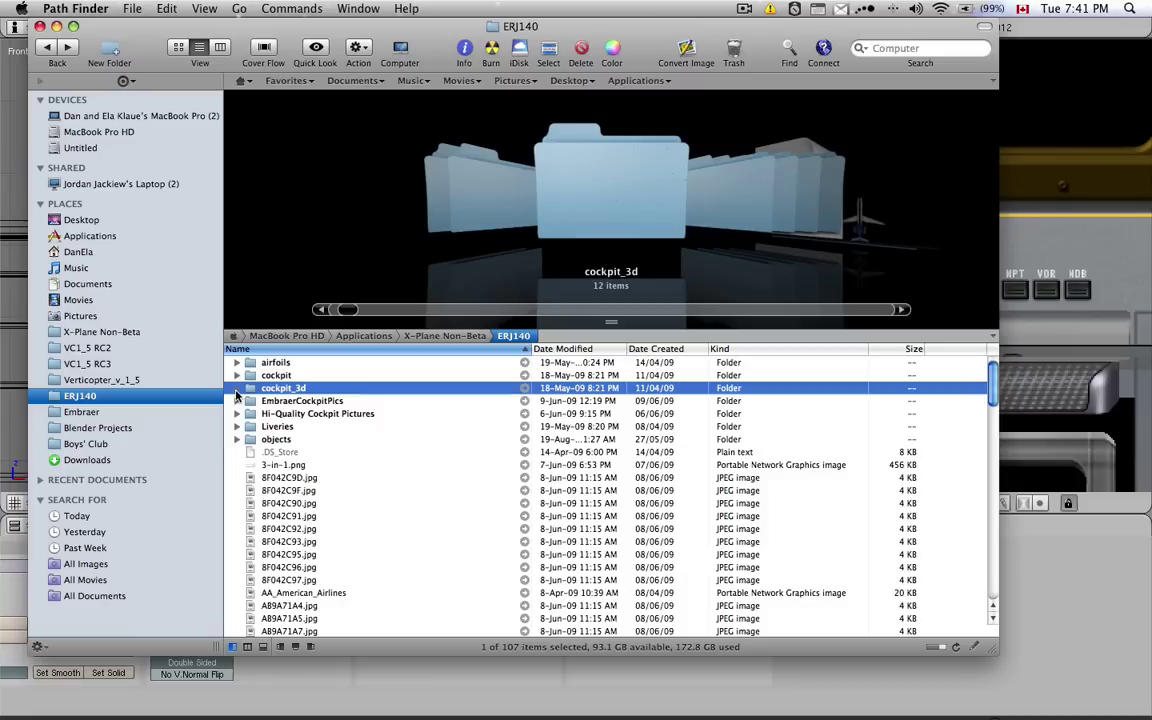
pyautogui.click(237, 389)
pyautogui.click(278, 375)
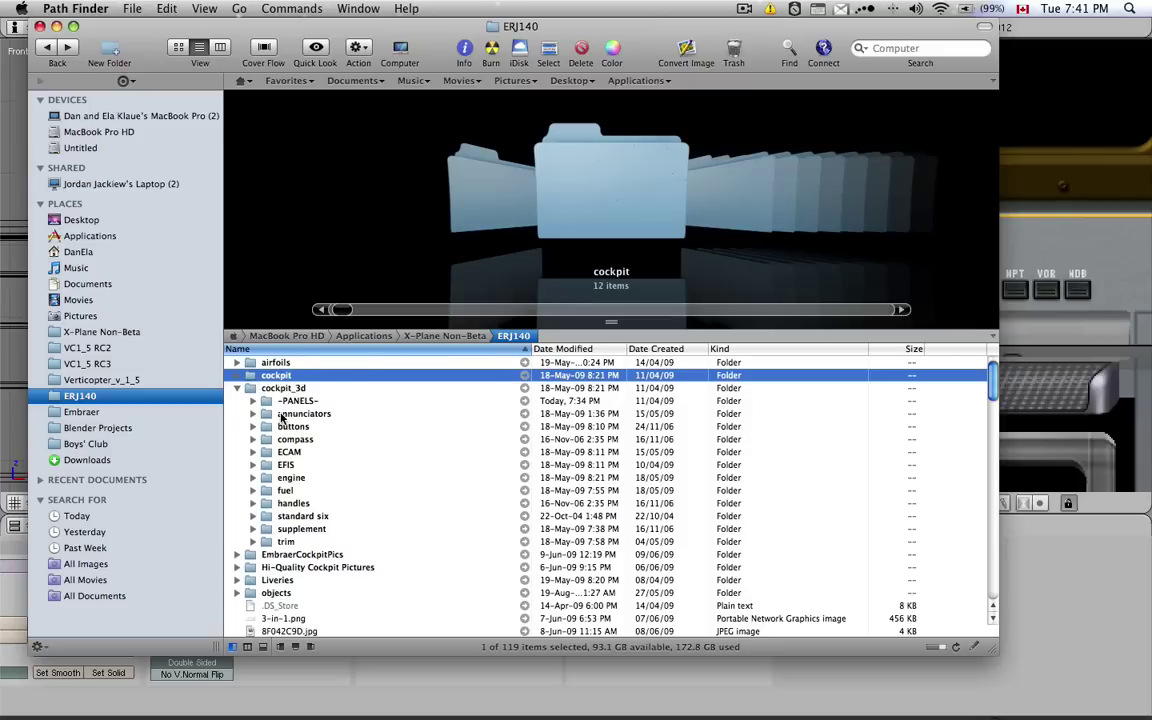
pyautogui.click(270, 400)
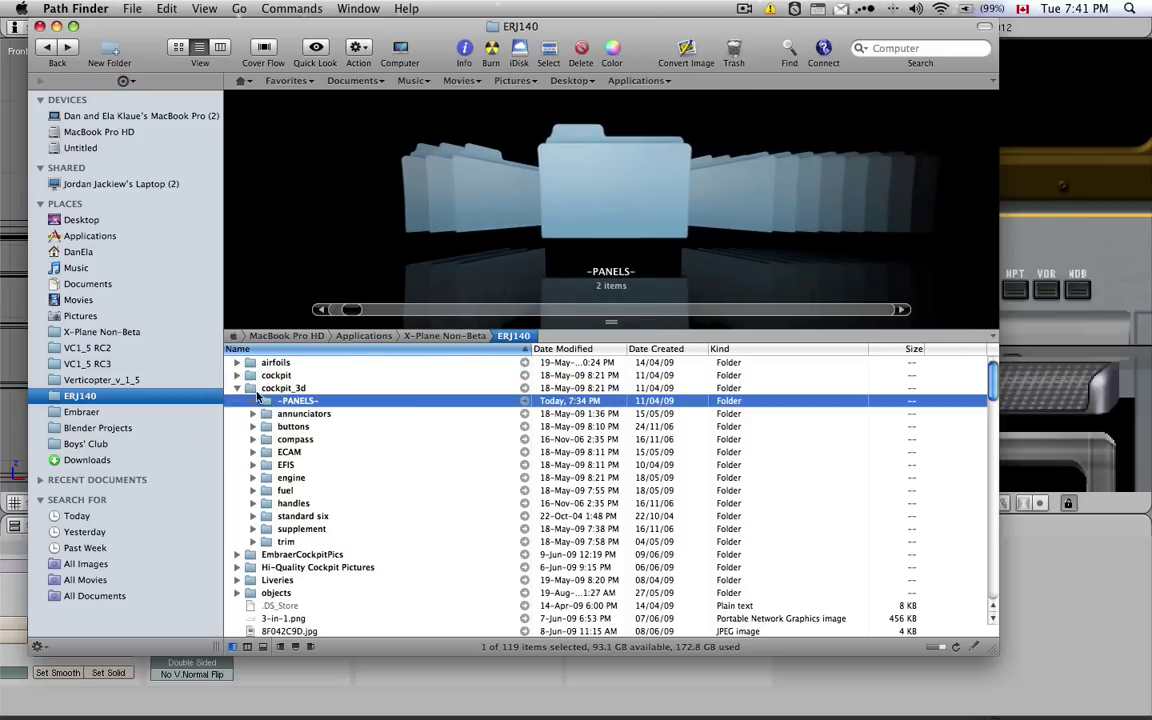
pyautogui.click(260, 387)
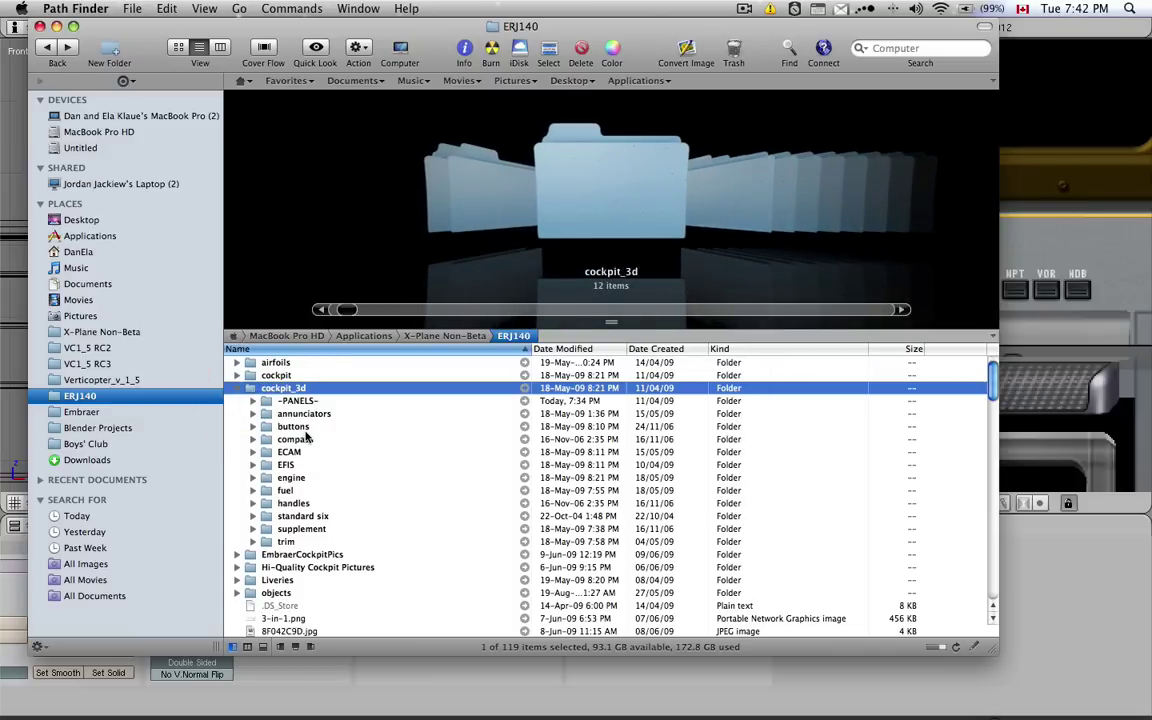
# In Plane-Maker, select the map-zoom knob, undo and redo the panel change, then return to Path Finder.
pyautogui.press('super+Tab')
pyautogui.press('super+Tab')
pyautogui.press('super+Tab')
pyautogui.press('super+Tab')
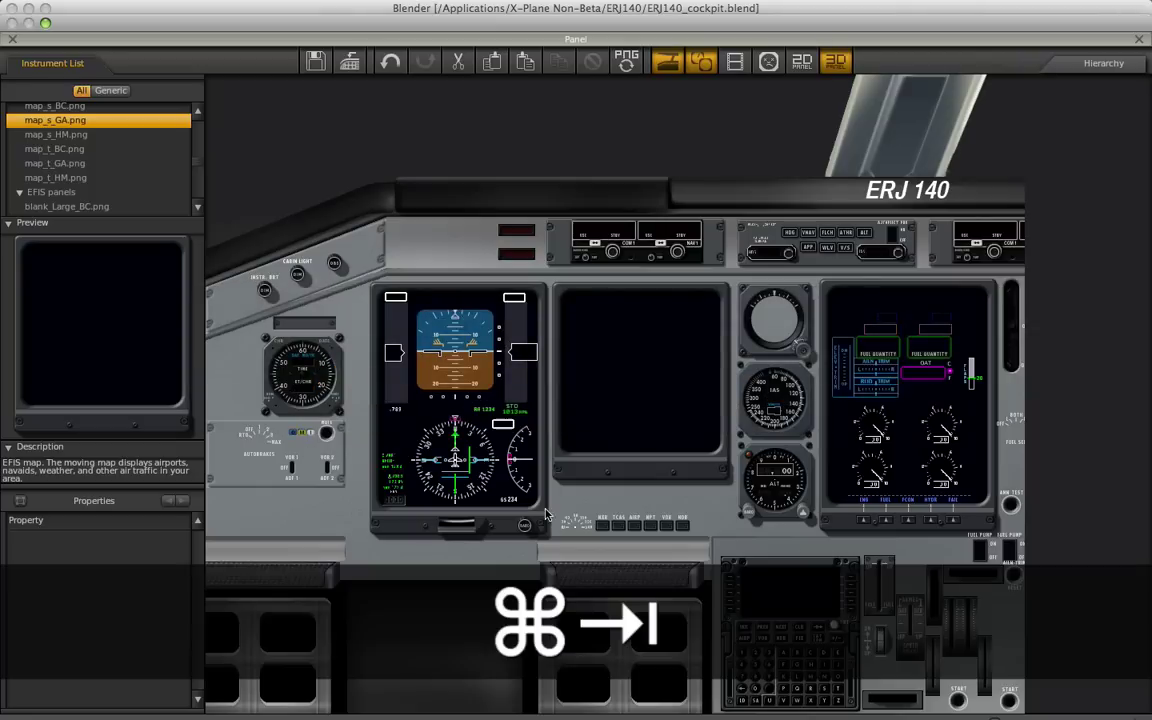
pyautogui.click(573, 522)
pyautogui.scroll(5, 578, 546)
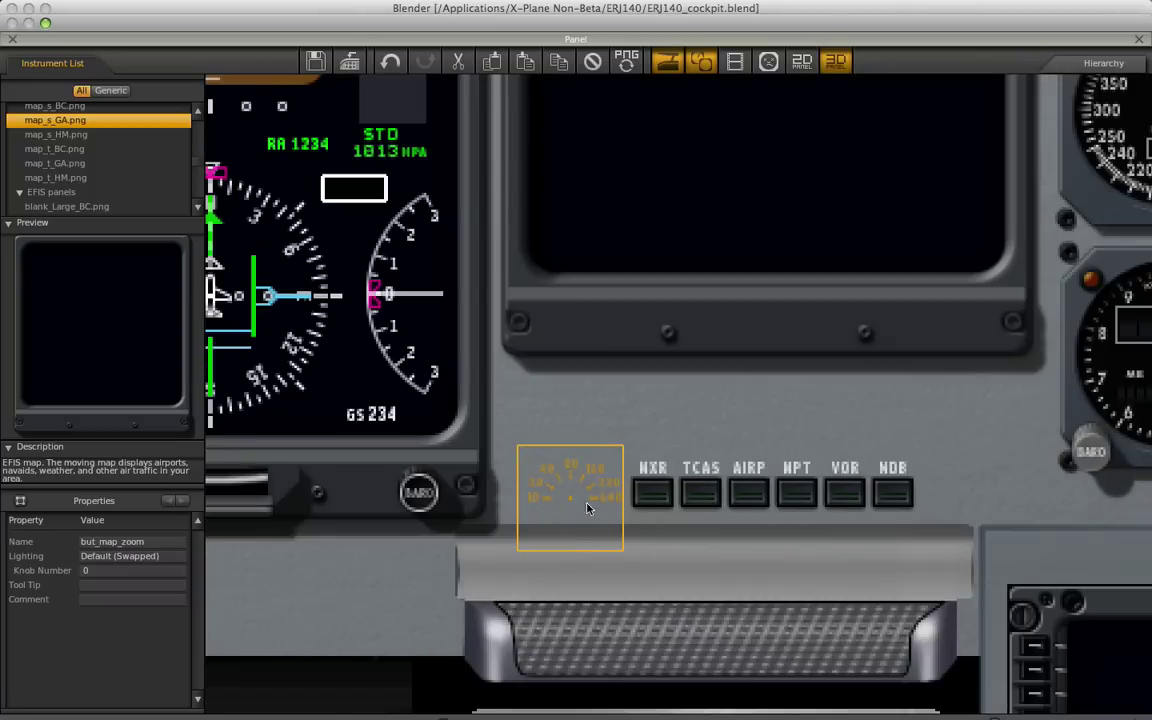
pyautogui.press('super+z')
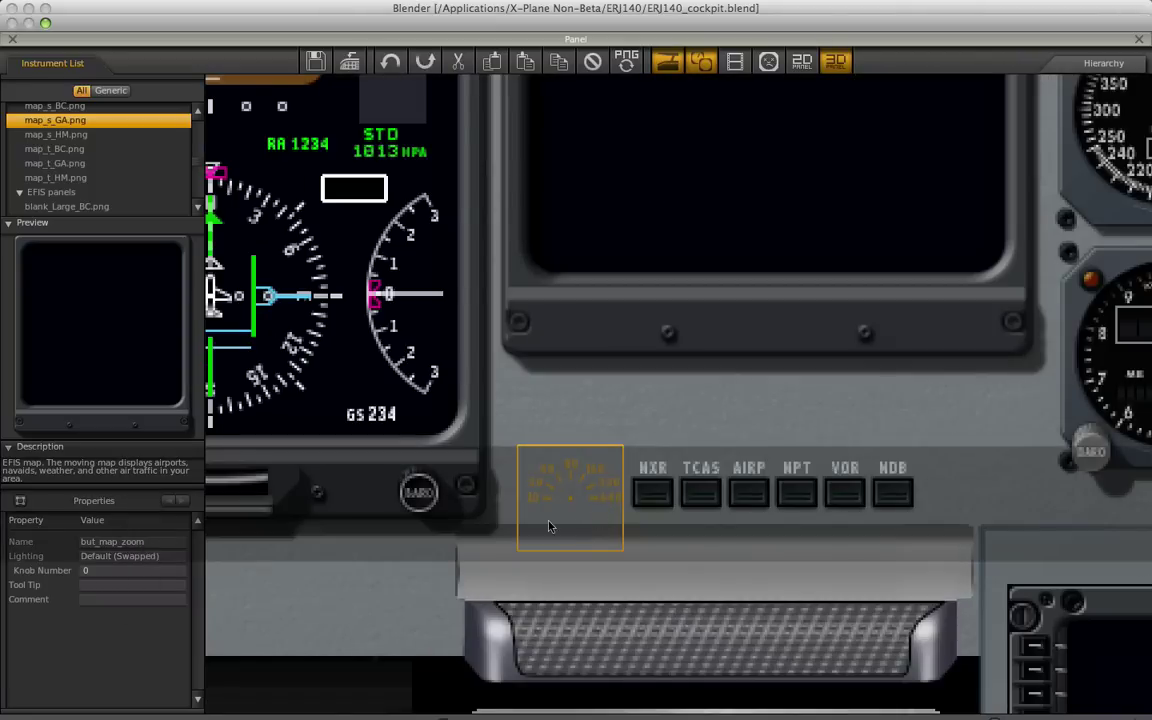
pyautogui.press('super+shift+z')
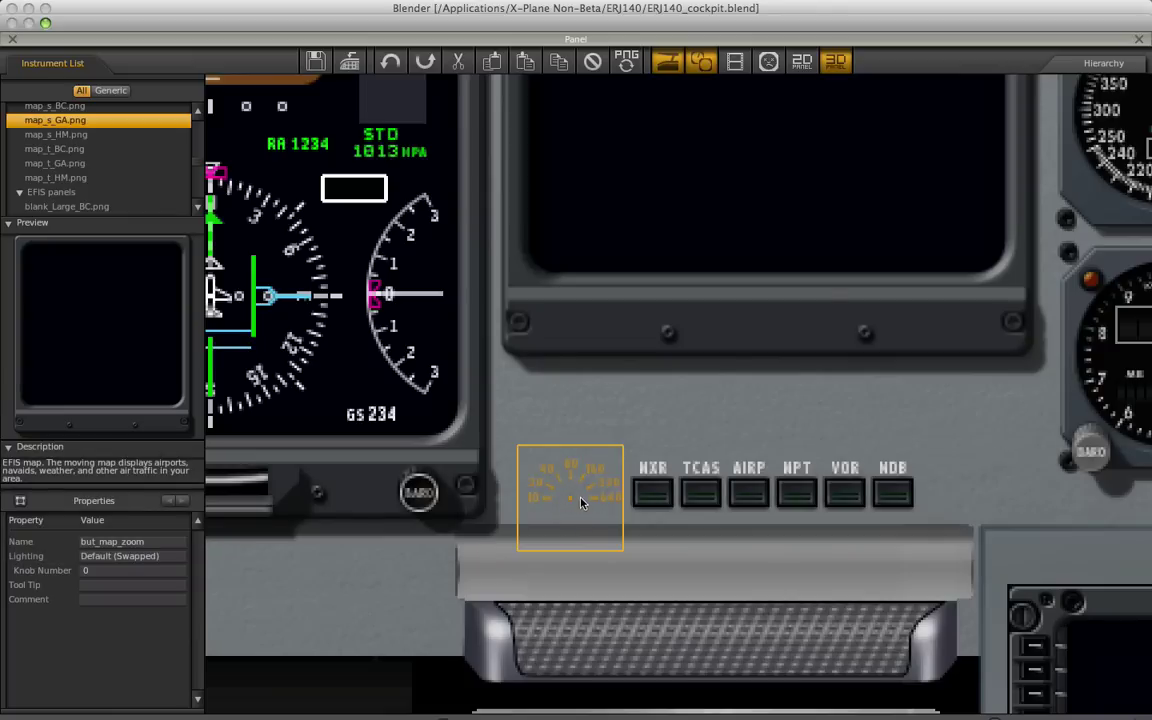
pyautogui.press('super')
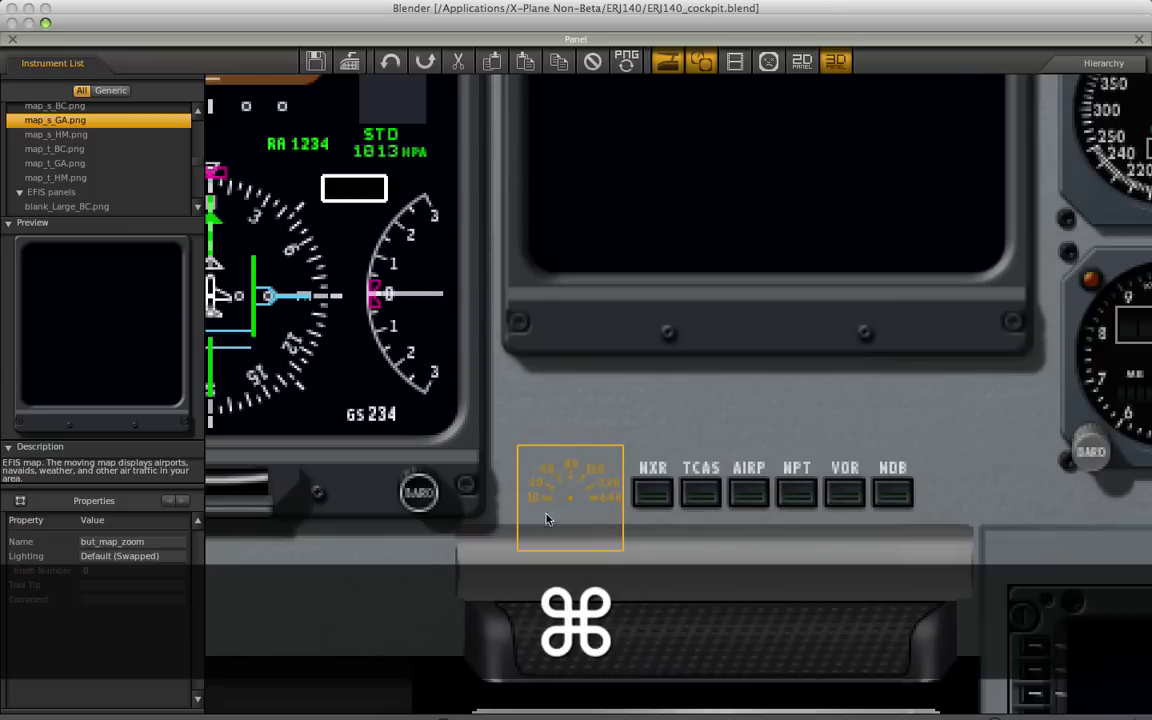
pyautogui.press('super+shift+z')
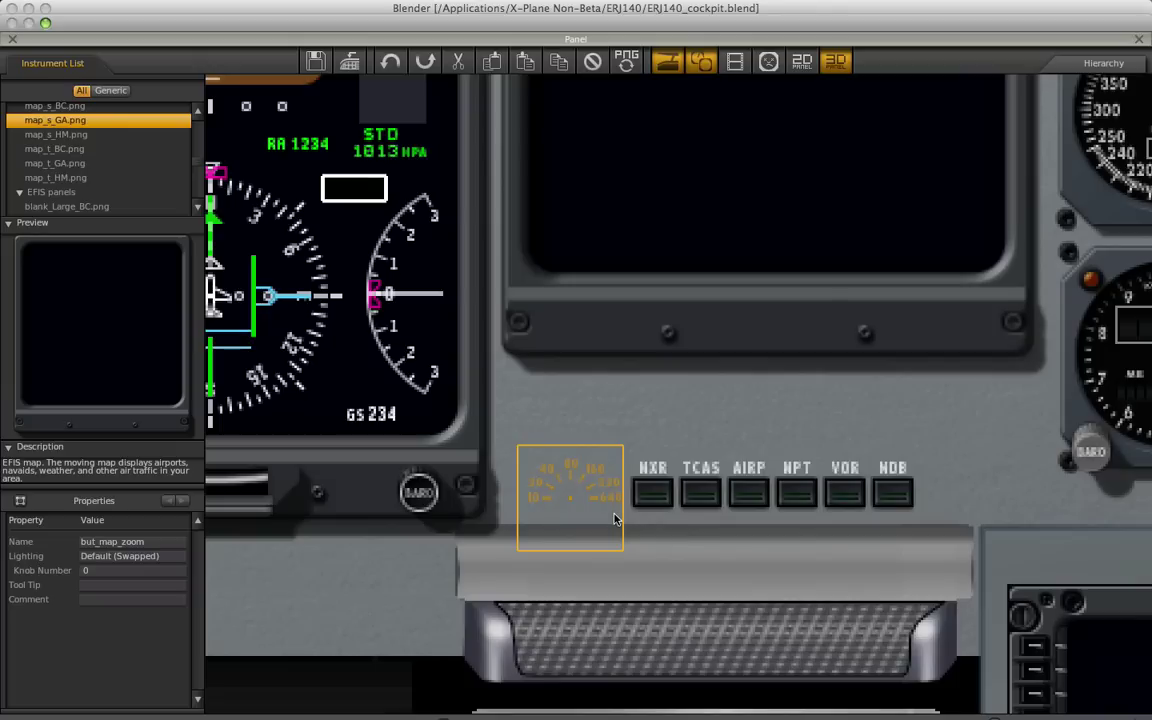
pyautogui.press('super+Tab')
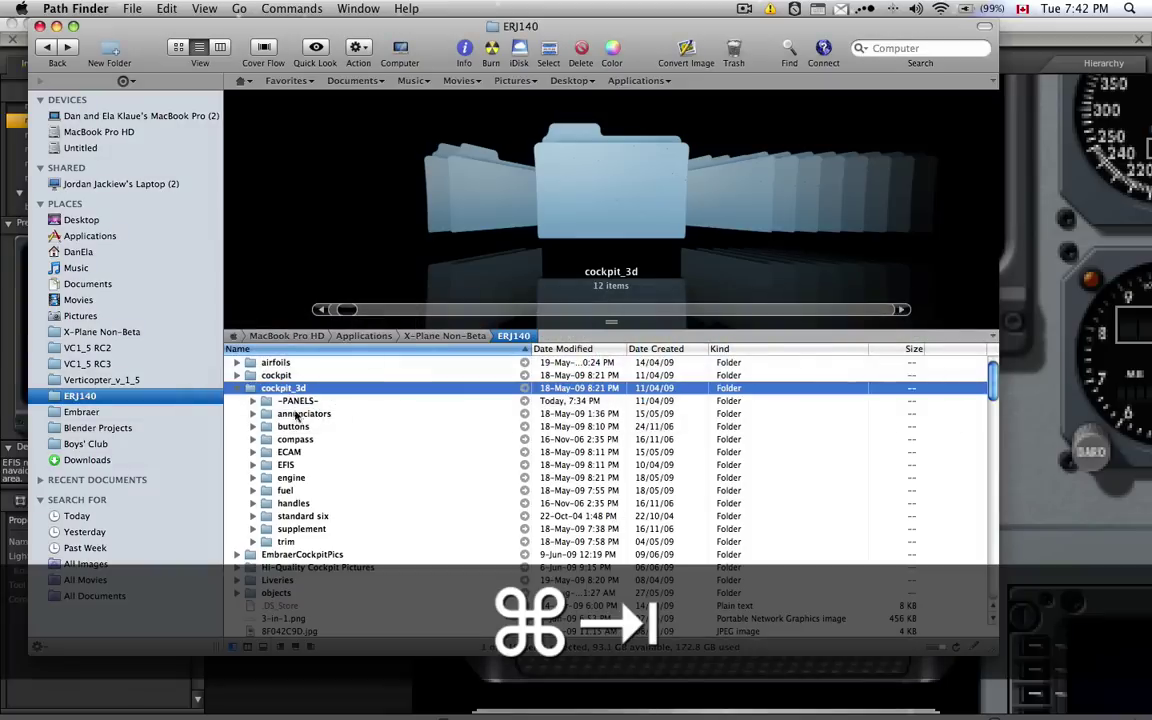
# Navigate to Resources > bitmaps > cockpit > EFIS and select but_map_zoom.png.
pyautogui.press('super+Up')
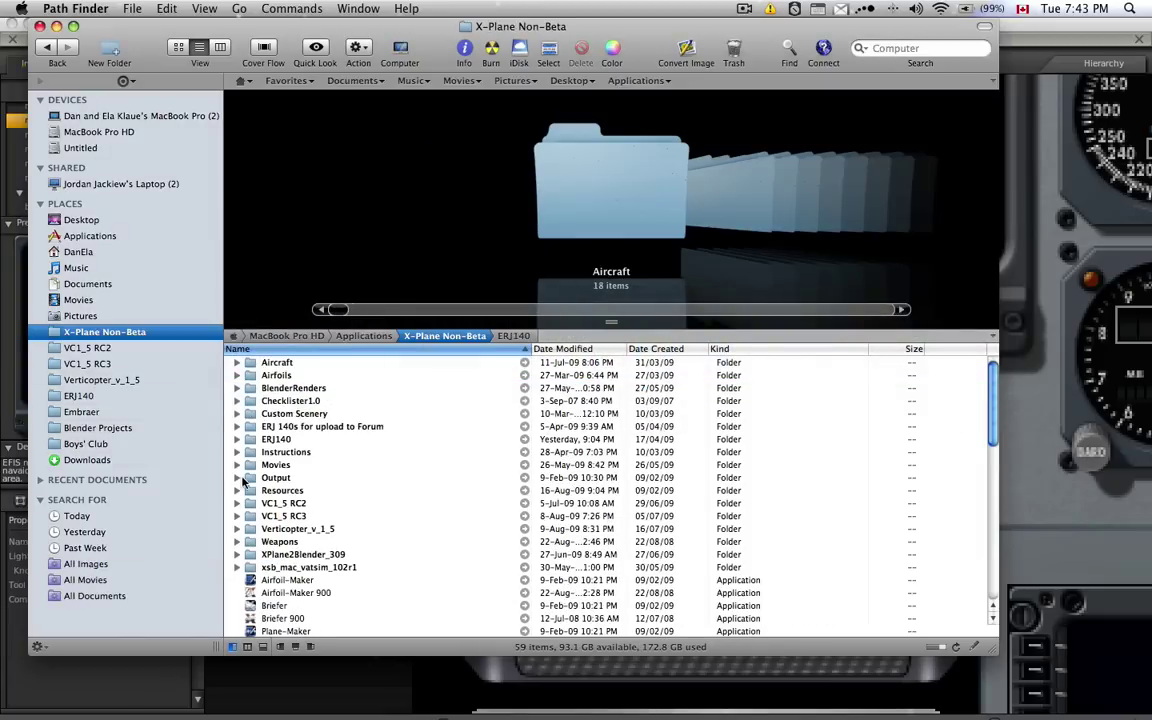
pyautogui.doubleClick(292, 490)
pyautogui.click(285, 364)
pyautogui.doubleClick(285, 363)
pyautogui.click(276, 363)
pyautogui.doubleClick(276, 363)
pyautogui.click(272, 466)
pyautogui.doubleClick(272, 466)
pyautogui.doubleClick(357, 408)
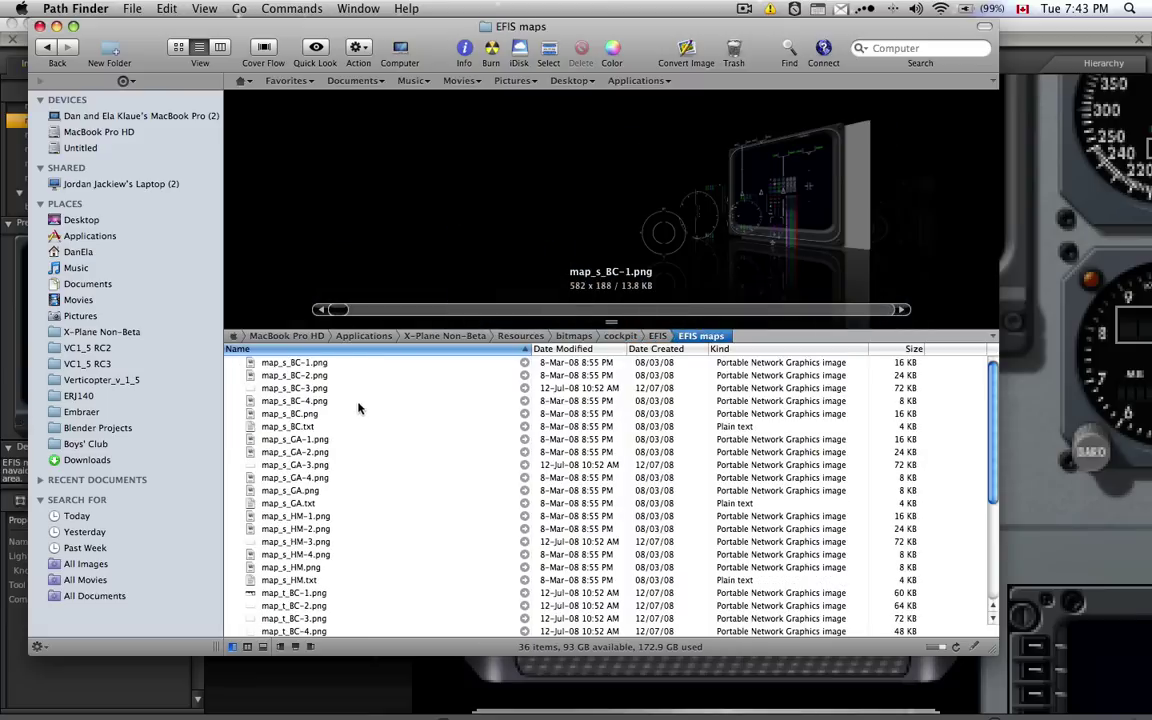
pyautogui.scroll(-5, 378, 460)
pyautogui.scroll(-4, 375, 462)
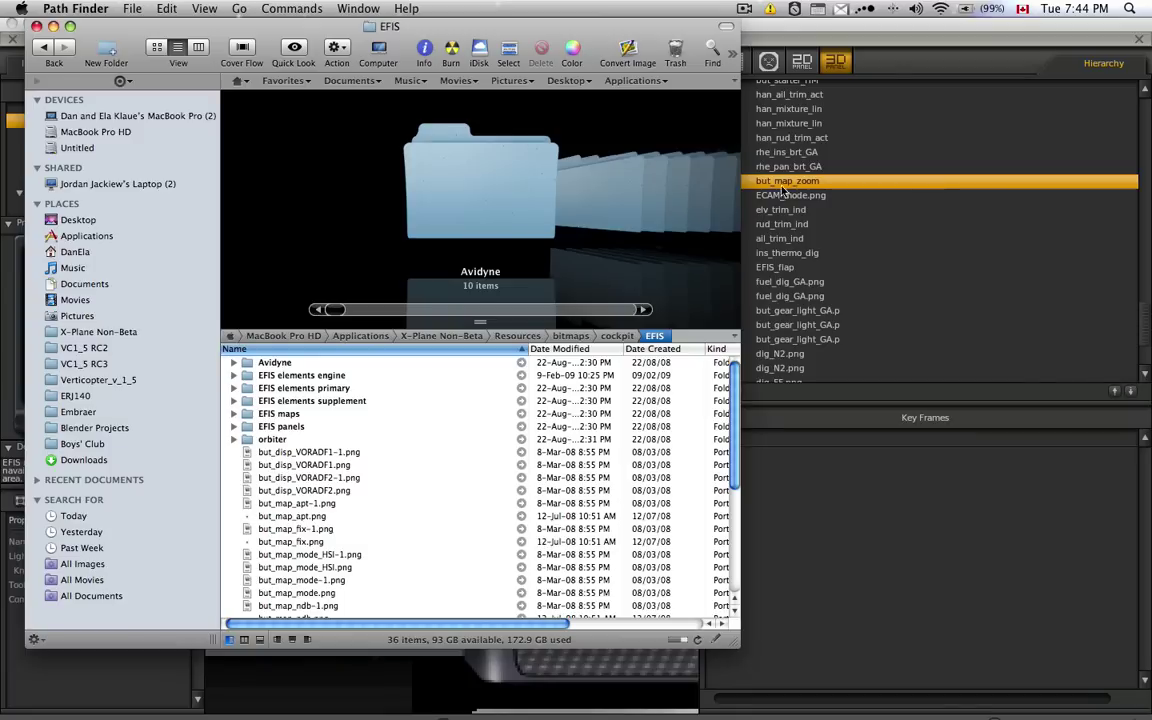
pyautogui.scroll(-8, 400, 515)
pyautogui.click(312, 573)
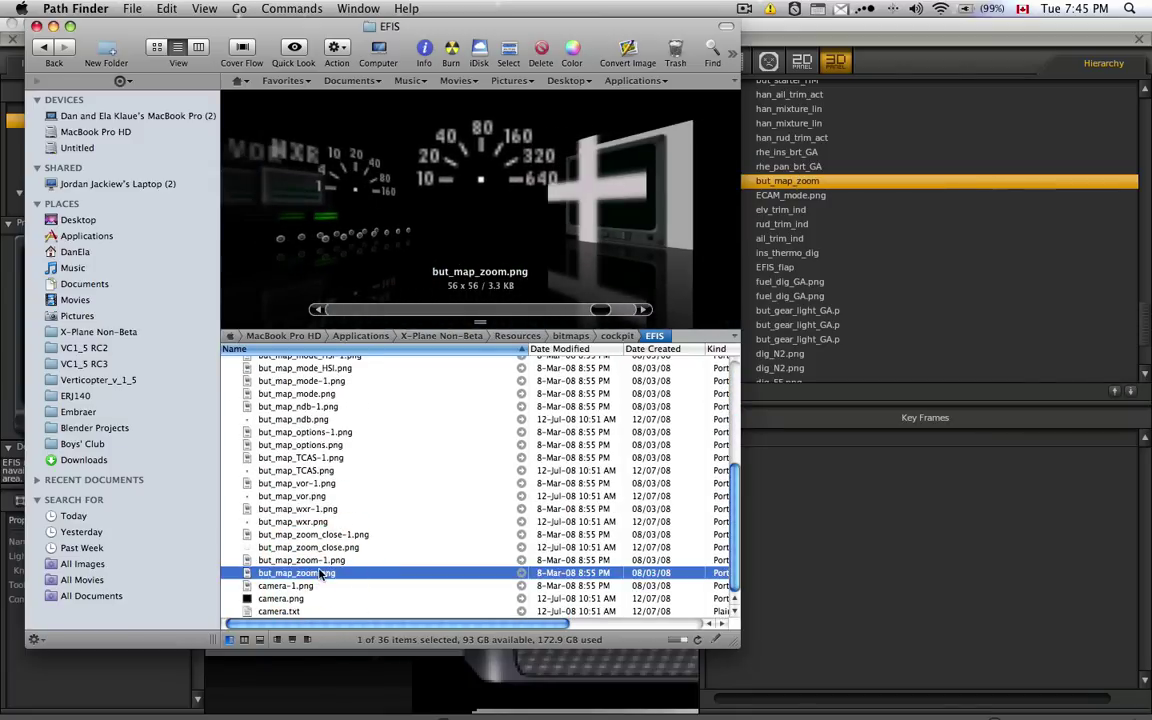
# Preview but_map_zoom.png and but_map_zoom-1.png, then select both knob images.
pyautogui.press('super+Tab')
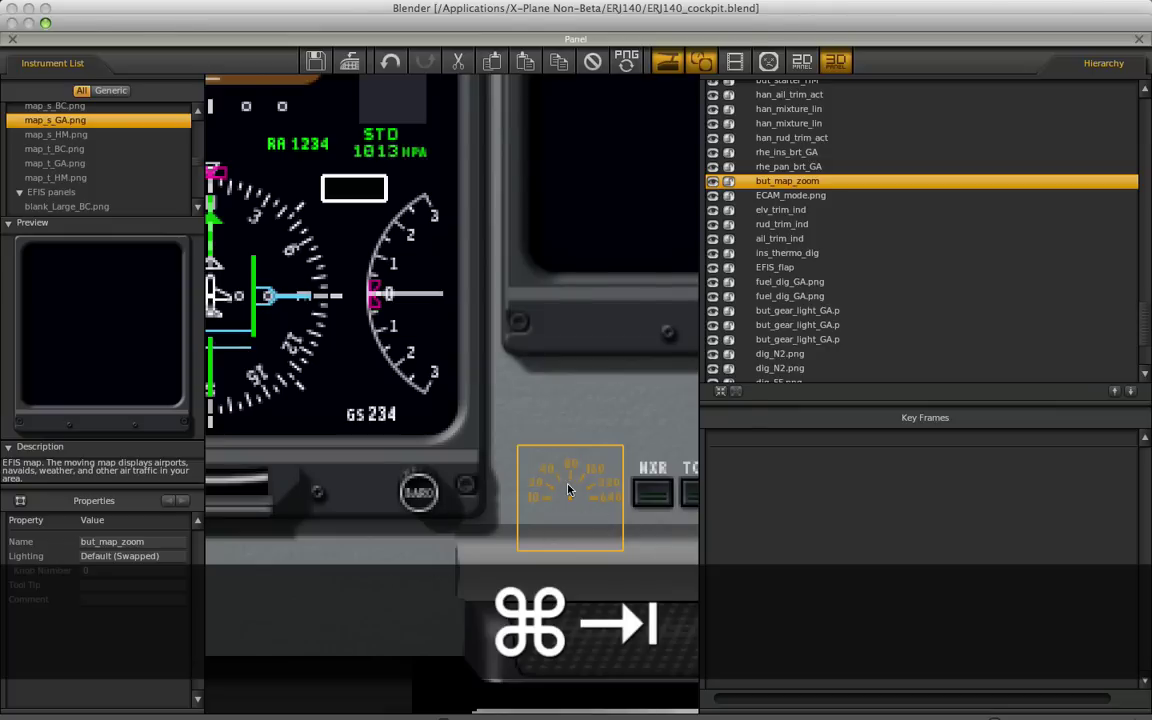
pyautogui.press('super+Tab')
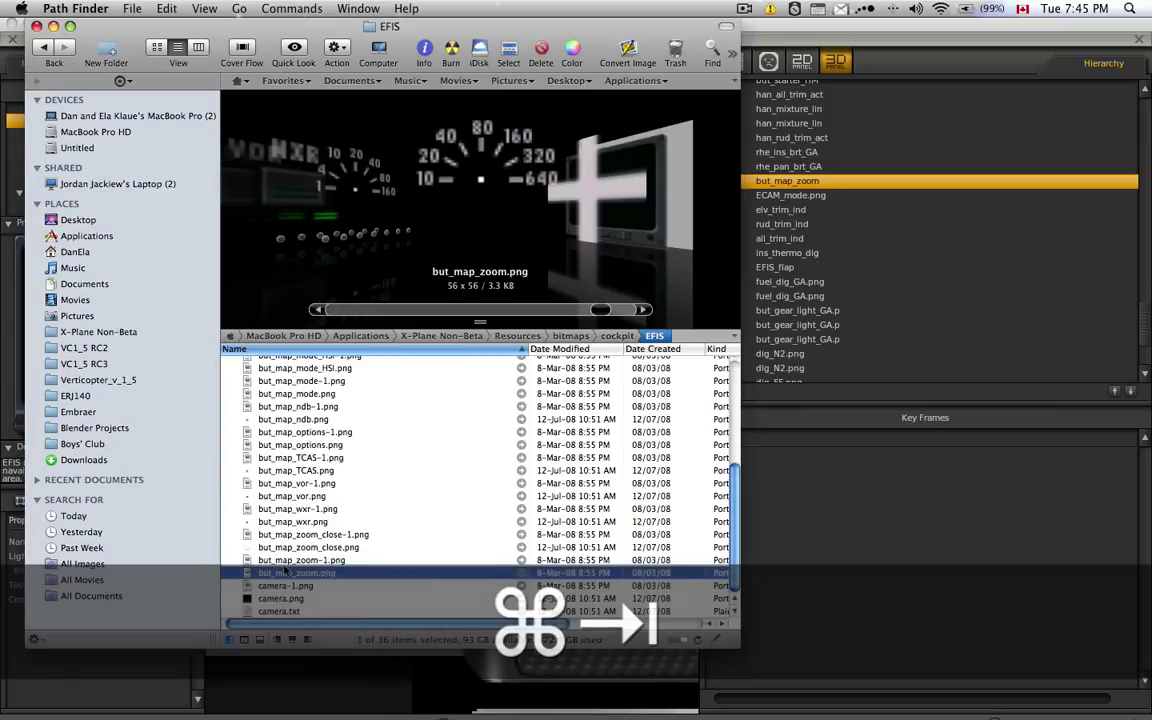
pyautogui.click(327, 561)
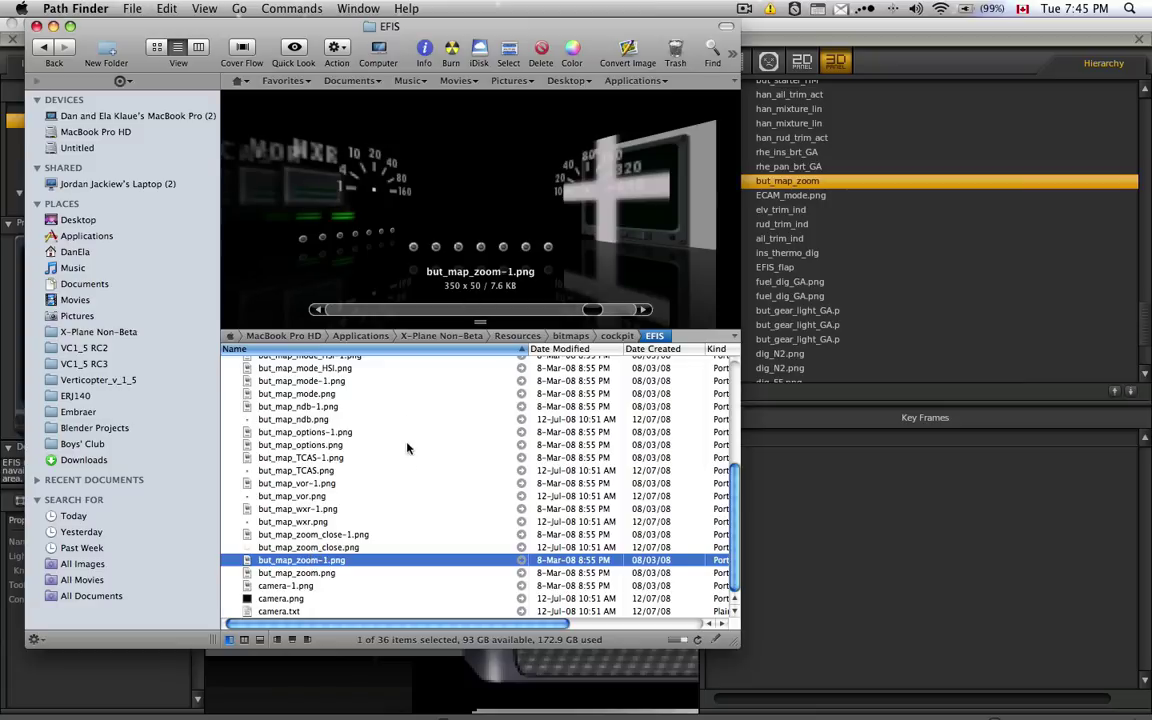
pyautogui.press('space')
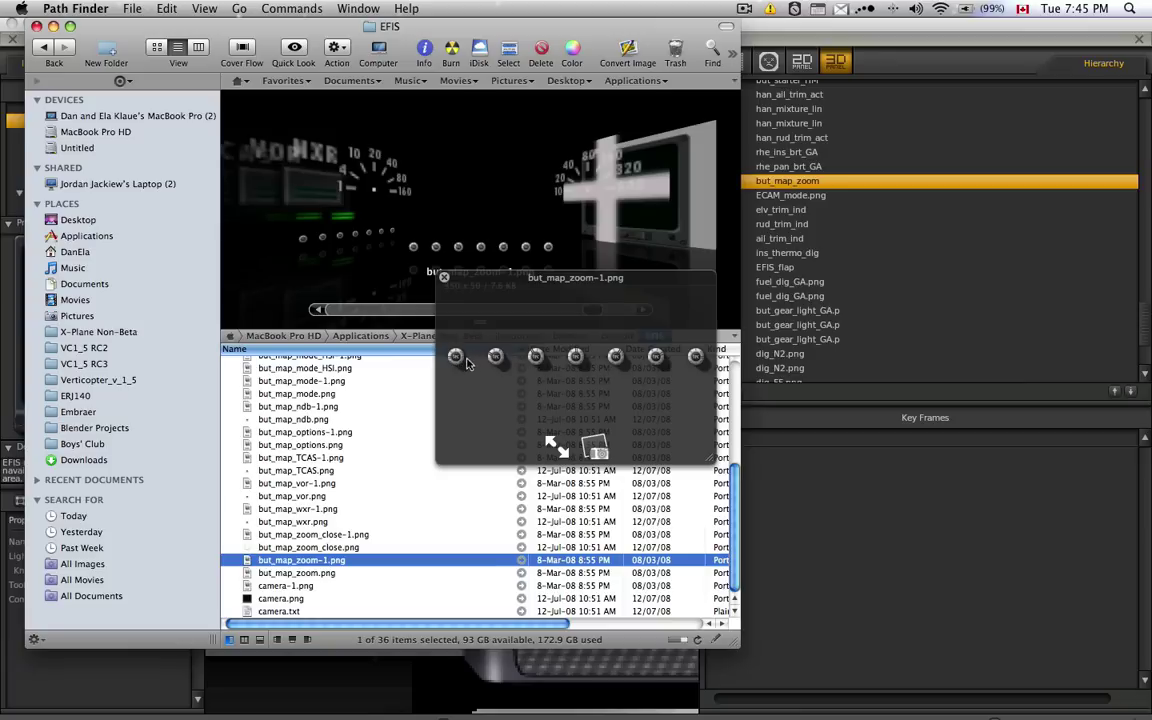
pyautogui.keyDown('shift'); pyautogui.click(300, 573); pyautogui.keyUp('shift')
pyautogui.click(360, 573)
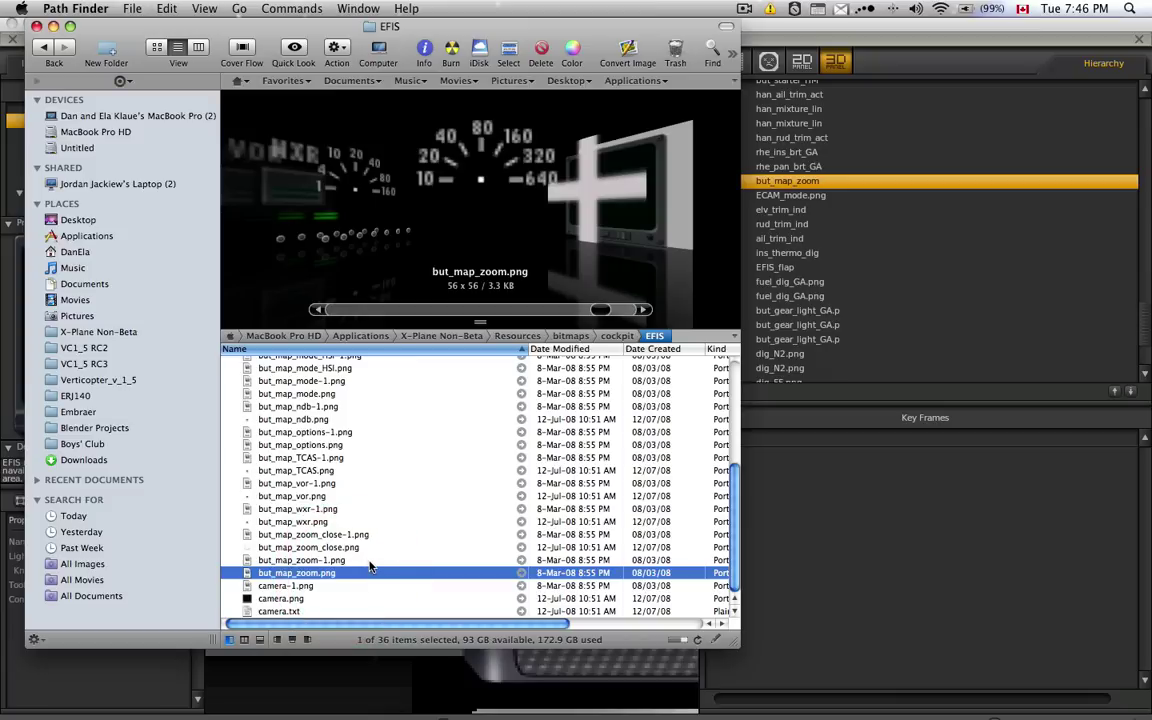
pyautogui.click(303, 560)
pyautogui.press('space')
pyautogui.press('space')
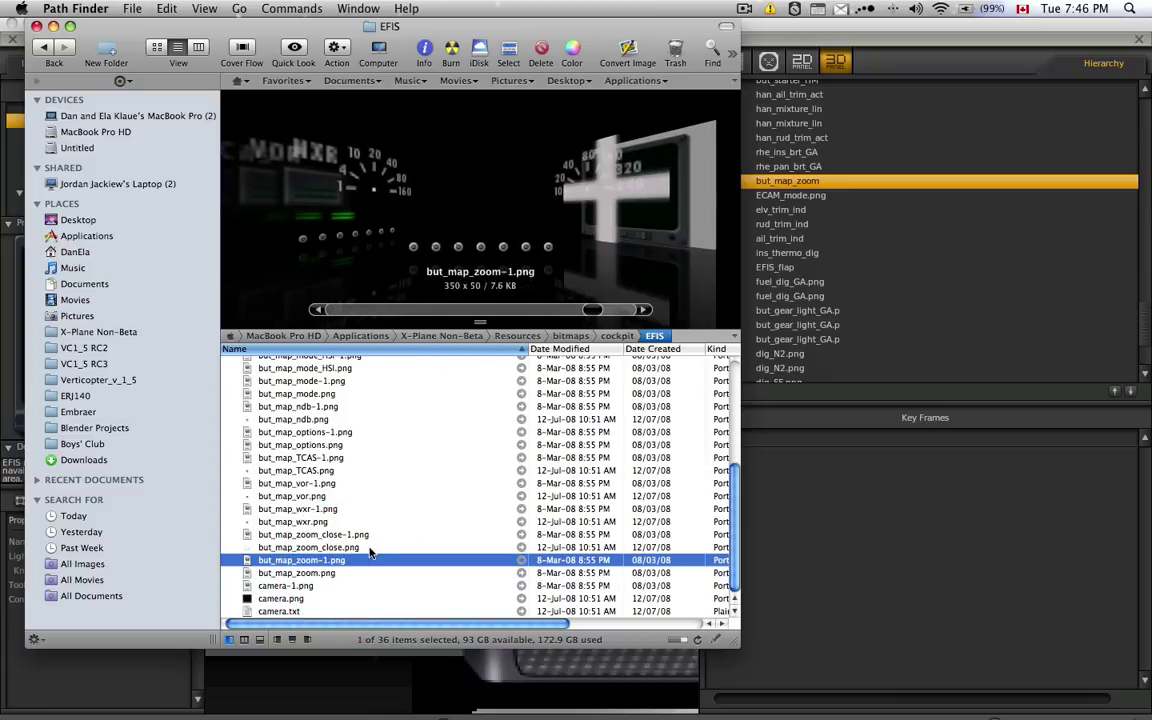
pyautogui.keyDown('super'); pyautogui.click(330, 573); pyautogui.keyUp('super')
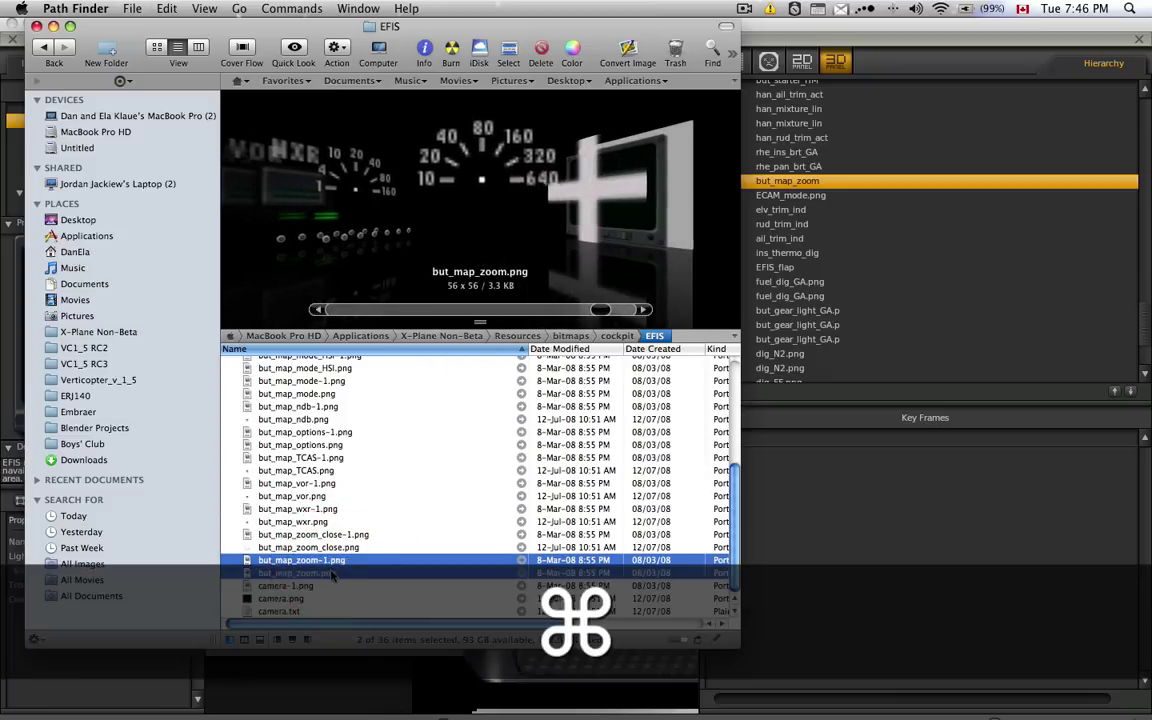
# Copy both knob images into ERJ140's cockpit_3d/EFIS folder, replacing the older but_map_zoom-1.png.
pyautogui.press('super+c')
pyautogui.click(77, 396)
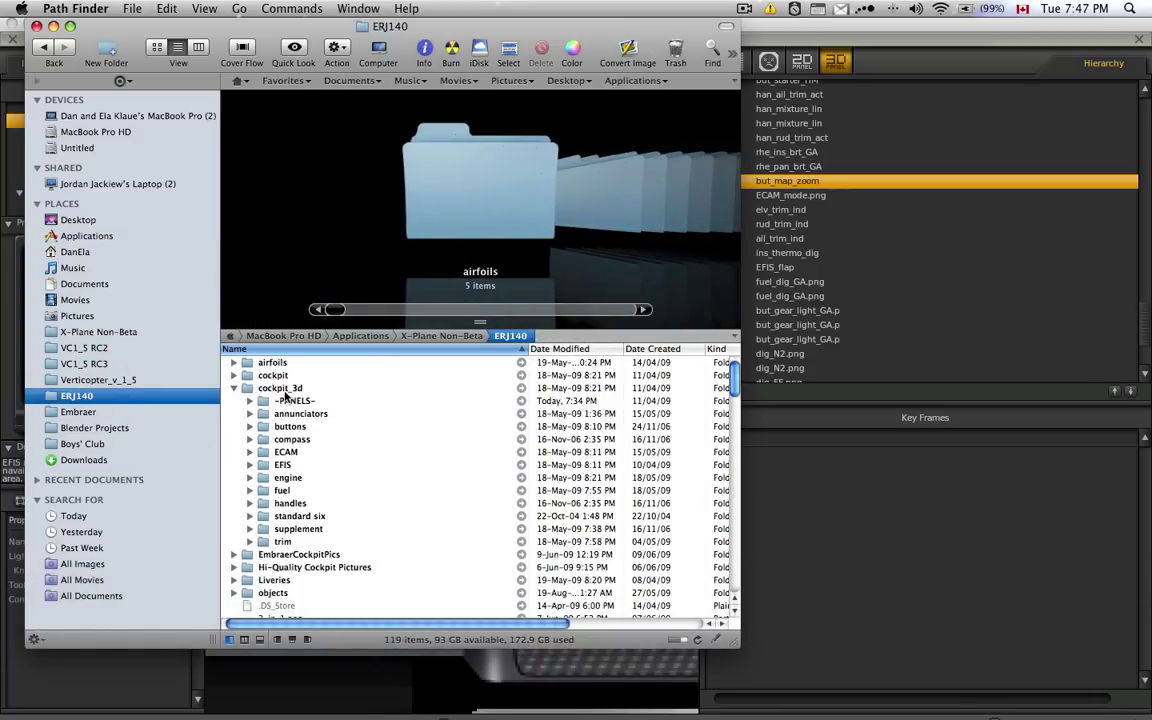
pyautogui.click(285, 452)
pyautogui.doubleClick(280, 464)
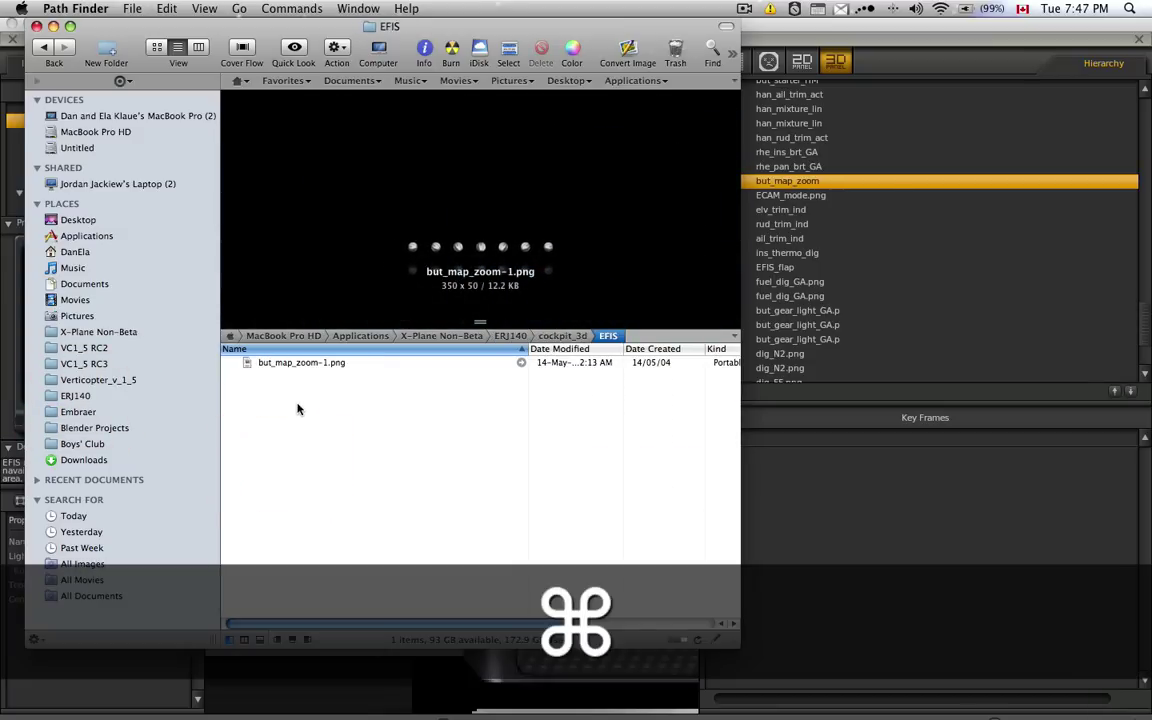
pyautogui.press('super+v')
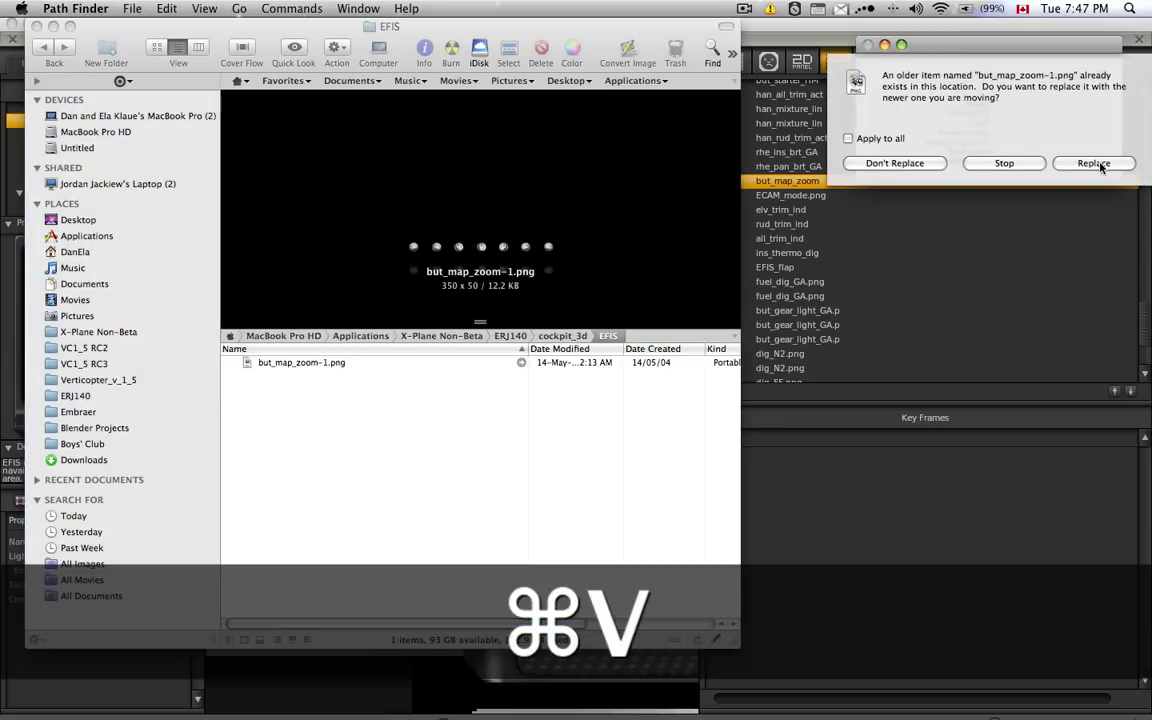
pyautogui.click(1093, 163)
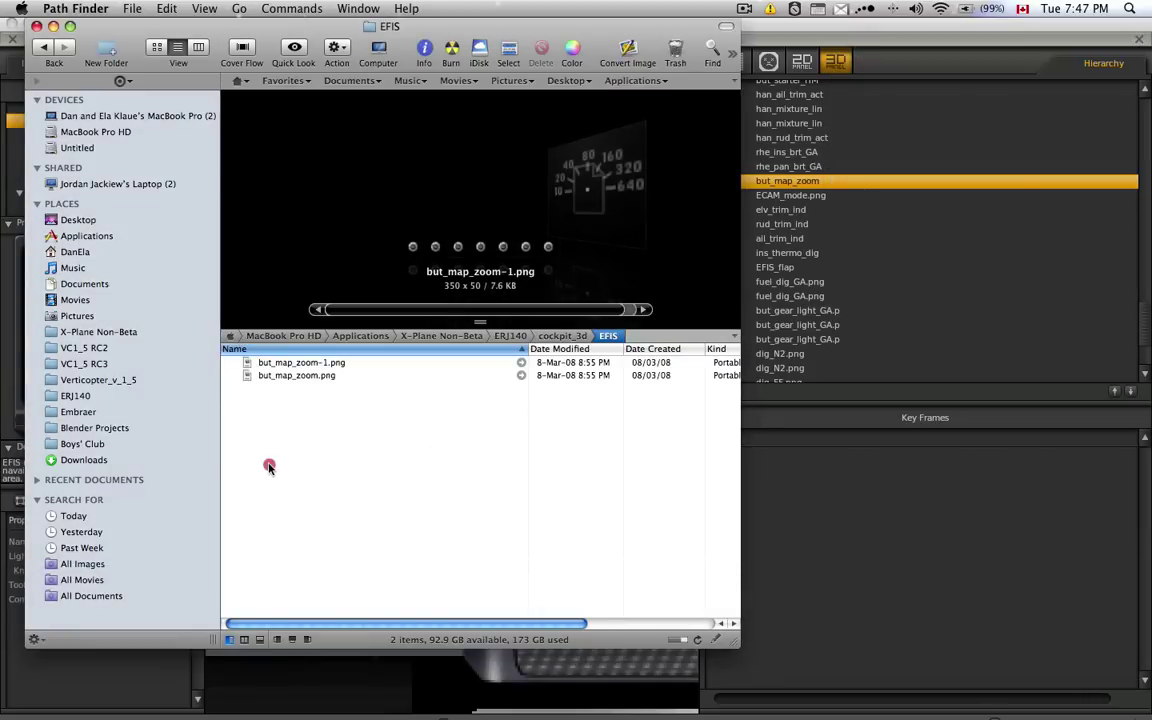
# Open but_map_zoom-1.png in Adobe Photoshop CS4 via Open With.
pyautogui.click(302, 366)
pyautogui.rightClick(307, 370)
pyautogui.moveTo(352, 391)
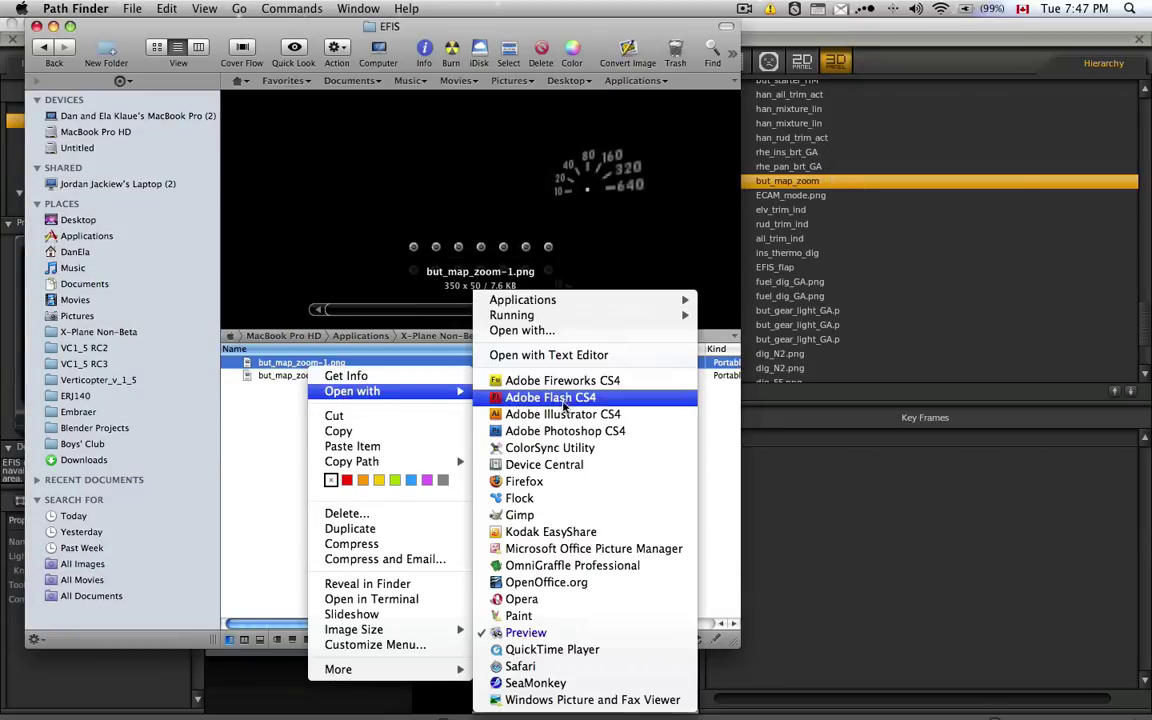
pyautogui.click(480, 429)
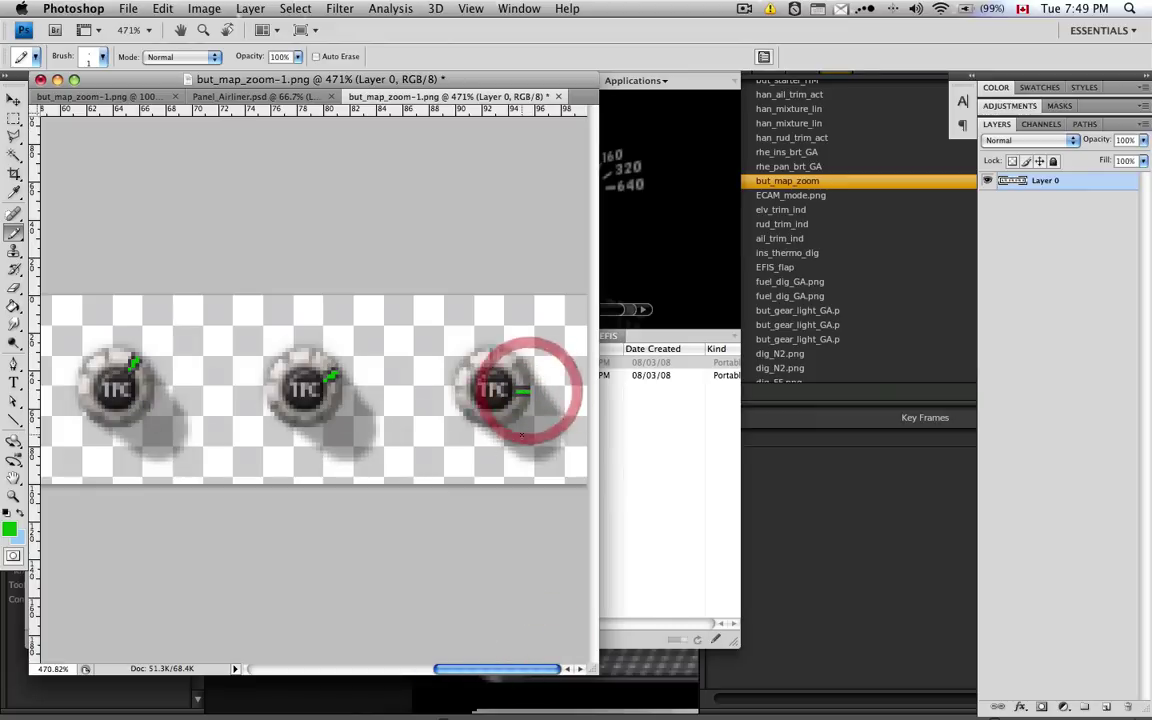
# Save the edited knob image, then frame the knob's selected edge ring in Blender's front view.
pyautogui.press('super+s')
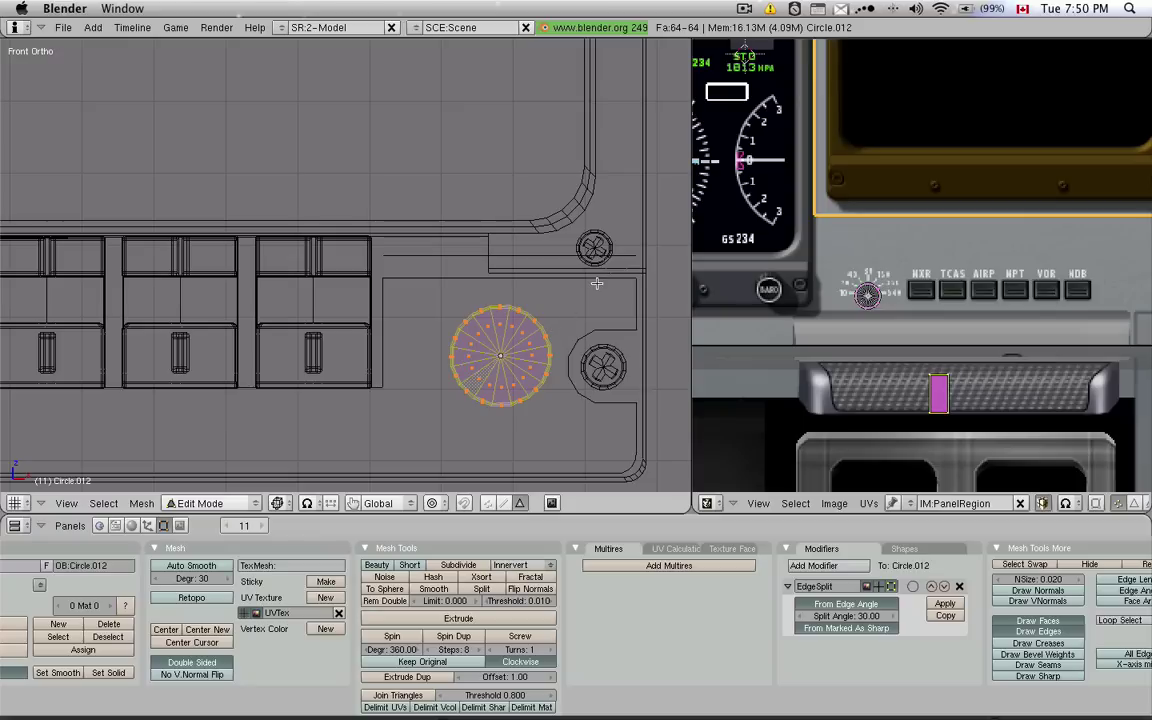
pyautogui.moveTo(596, 284); pyautogui.dragTo(469, 334, button='middle')
pyautogui.press('z')
pyautogui.press('z')
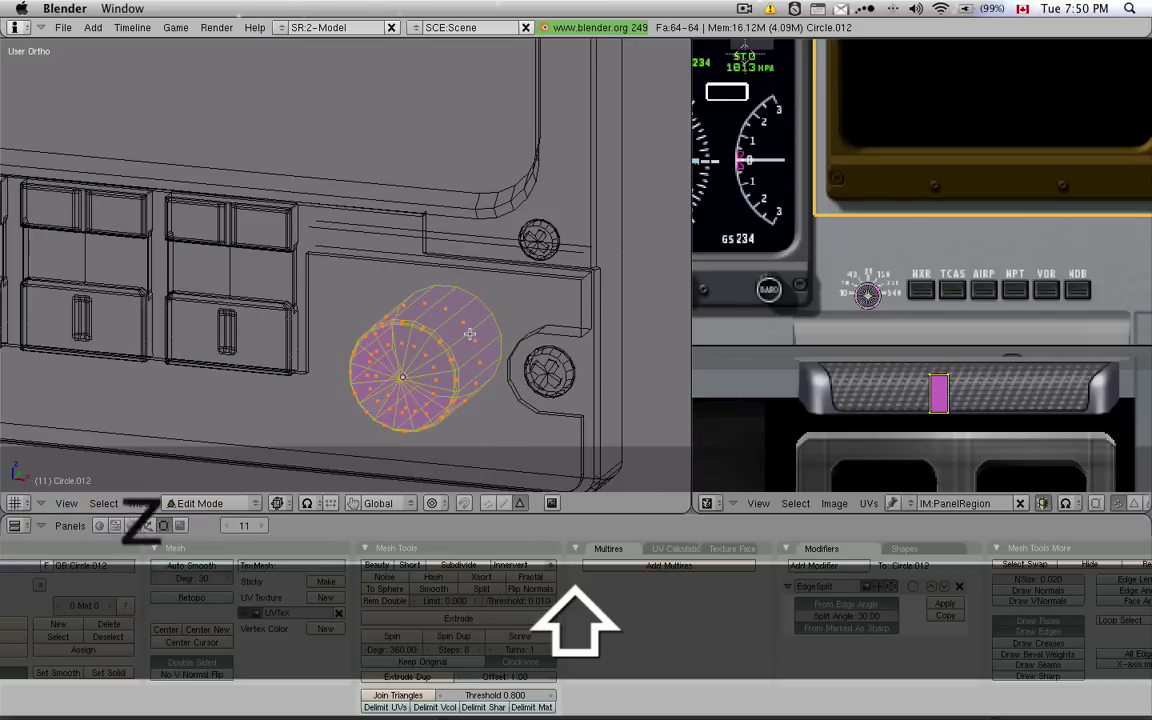
pyautogui.keyDown('alt'); pyautogui.rightClick(469, 334); pyautogui.keyUp('alt')
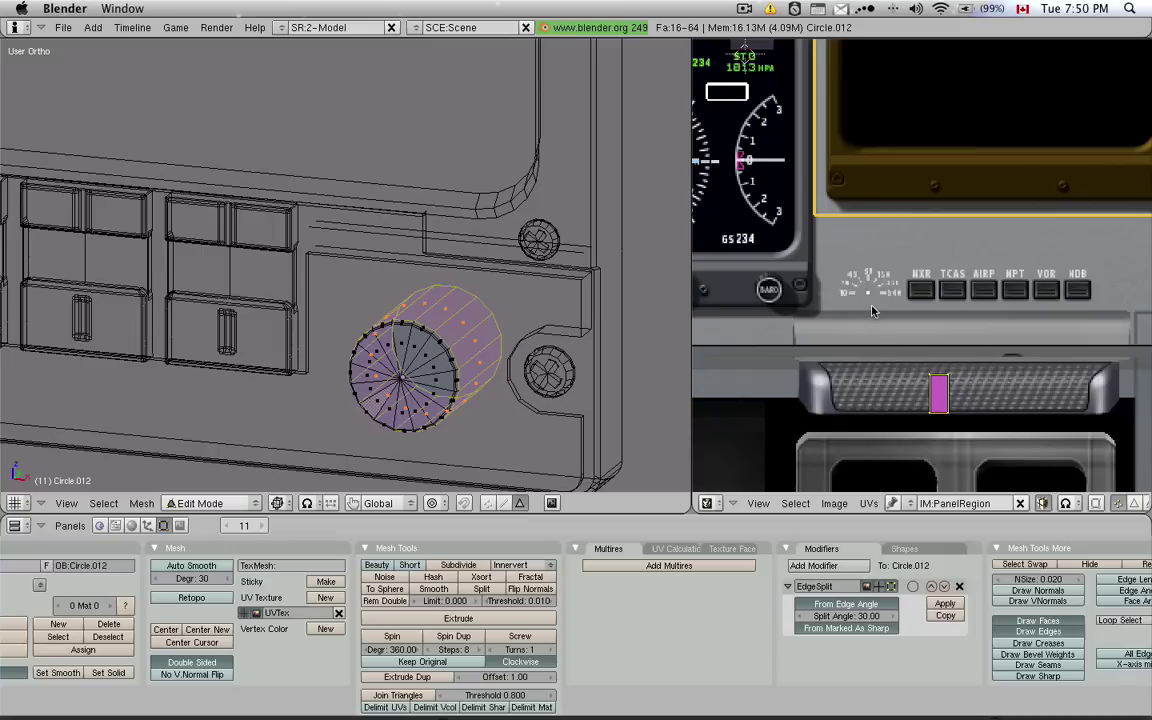
pyautogui.press('KP_1')
pyautogui.keyDown('shift'); pyautogui.moveTo(395, 405); pyautogui.dragTo(420, 289, button='middle'); pyautogui.keyUp('shift')
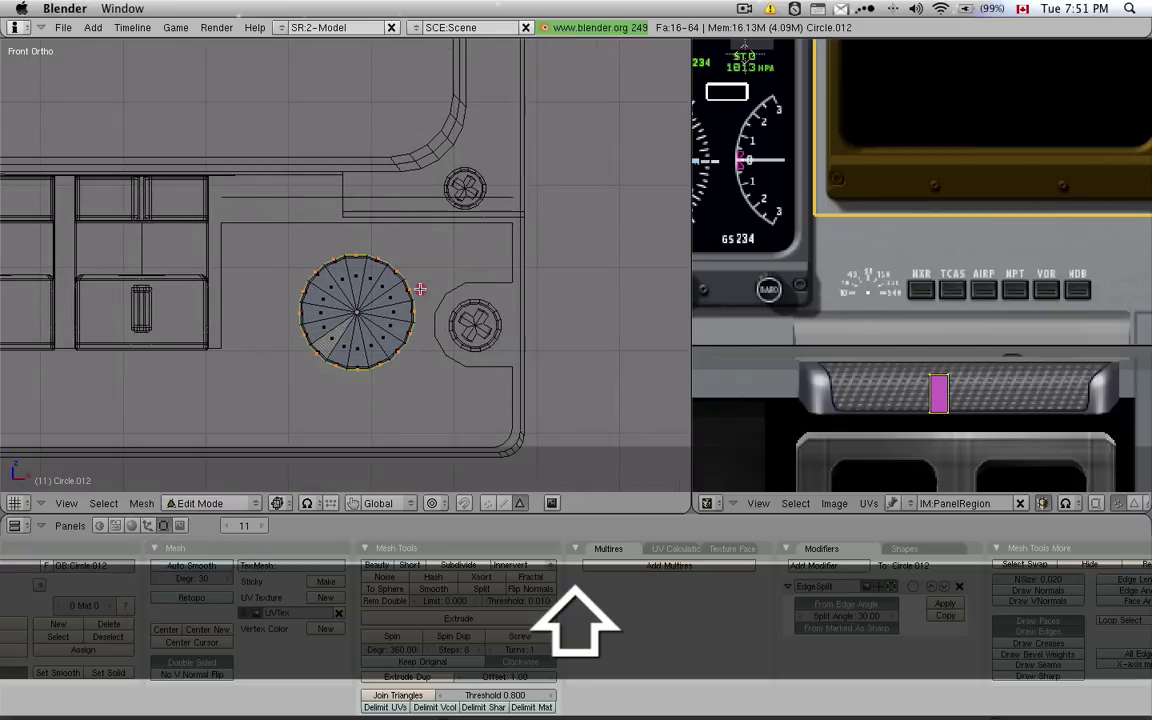
pyautogui.press('KP_1')
# Project the knob face's UVs from view, then shrink and move the UV circle near the knob.
pyautogui.press('u')
pyautogui.click(497, 335)
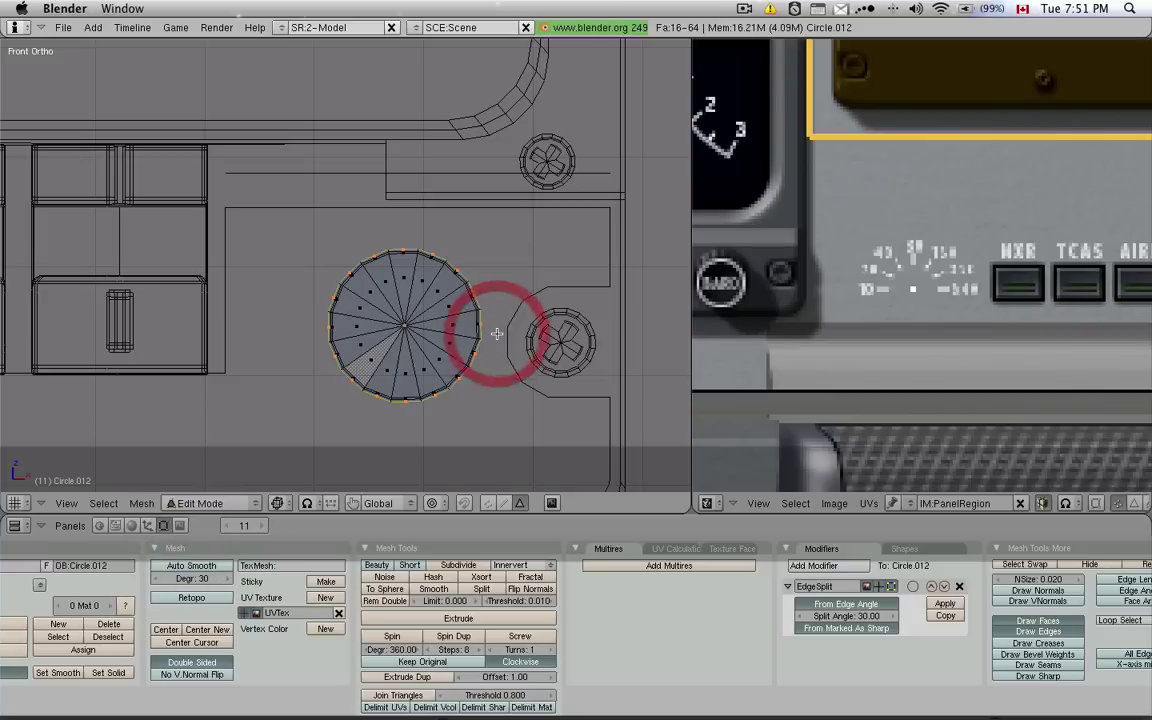
pyautogui.scroll(-5, 745, 258)
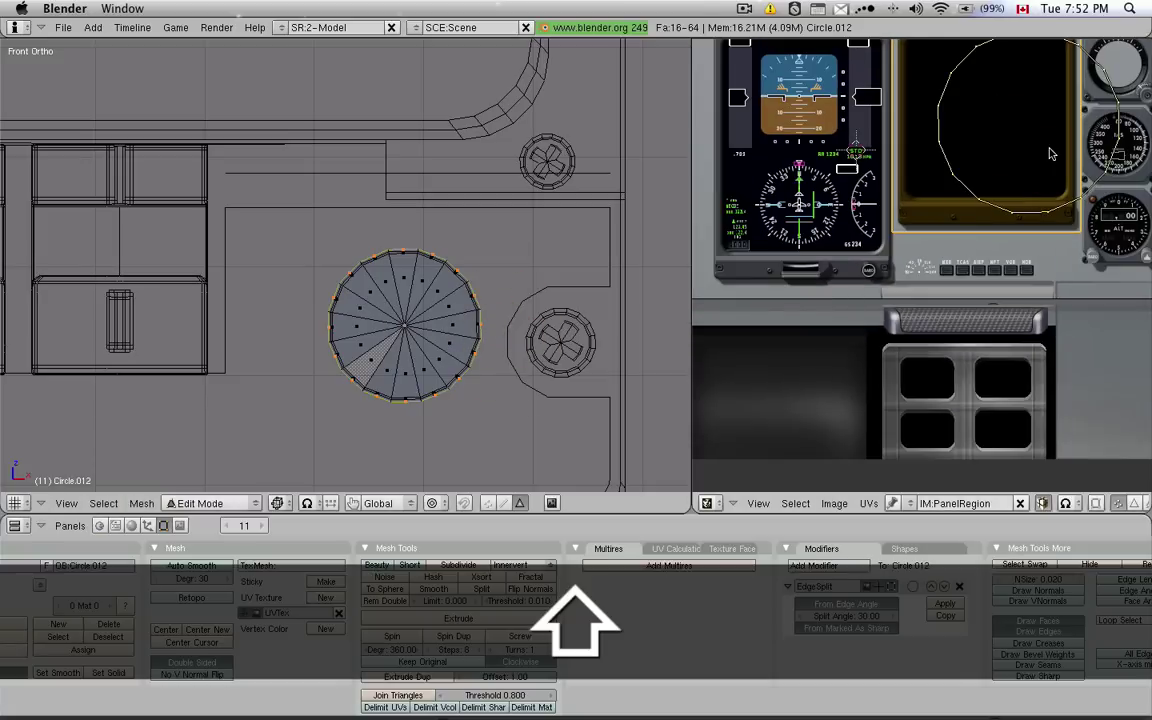
pyautogui.press('s')
pyautogui.click(1041, 154)
pyautogui.press('g')
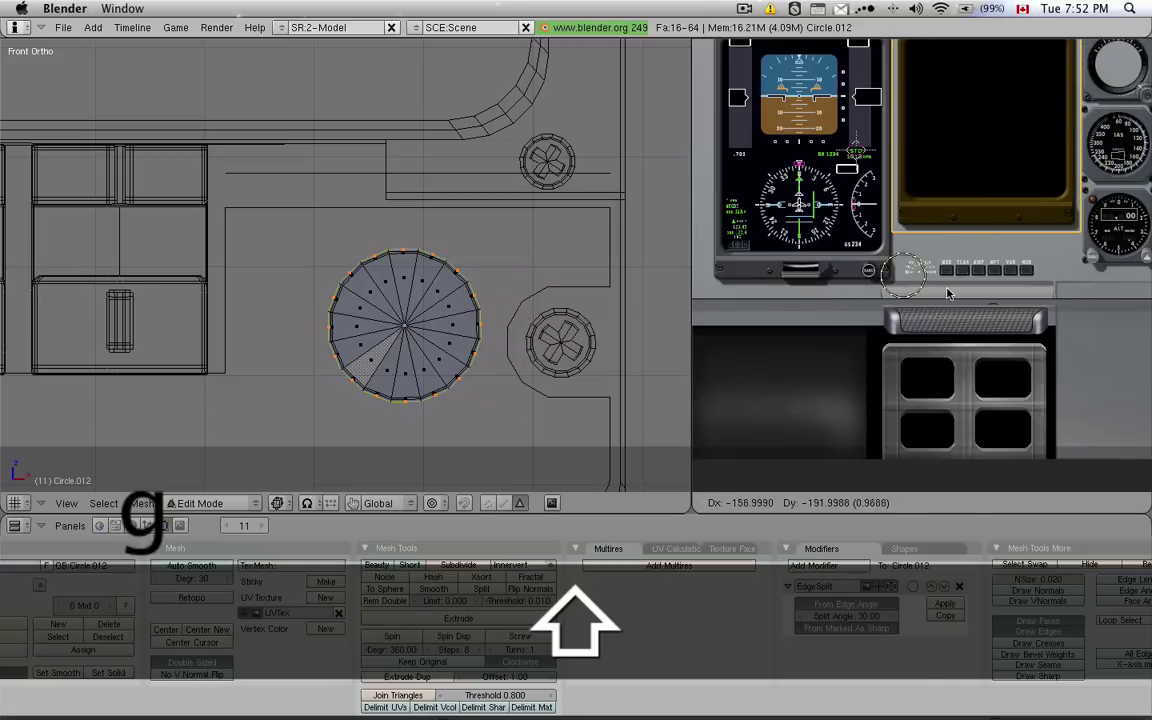
pyautogui.click(934, 300)
# Rescale and drop the UV circle onto the map-zoom dial of the PanelRegion texture.
pyautogui.scroll(4, 932, 300)
pyautogui.press('s')
pyautogui.click(920, 325)
pyautogui.press('g')
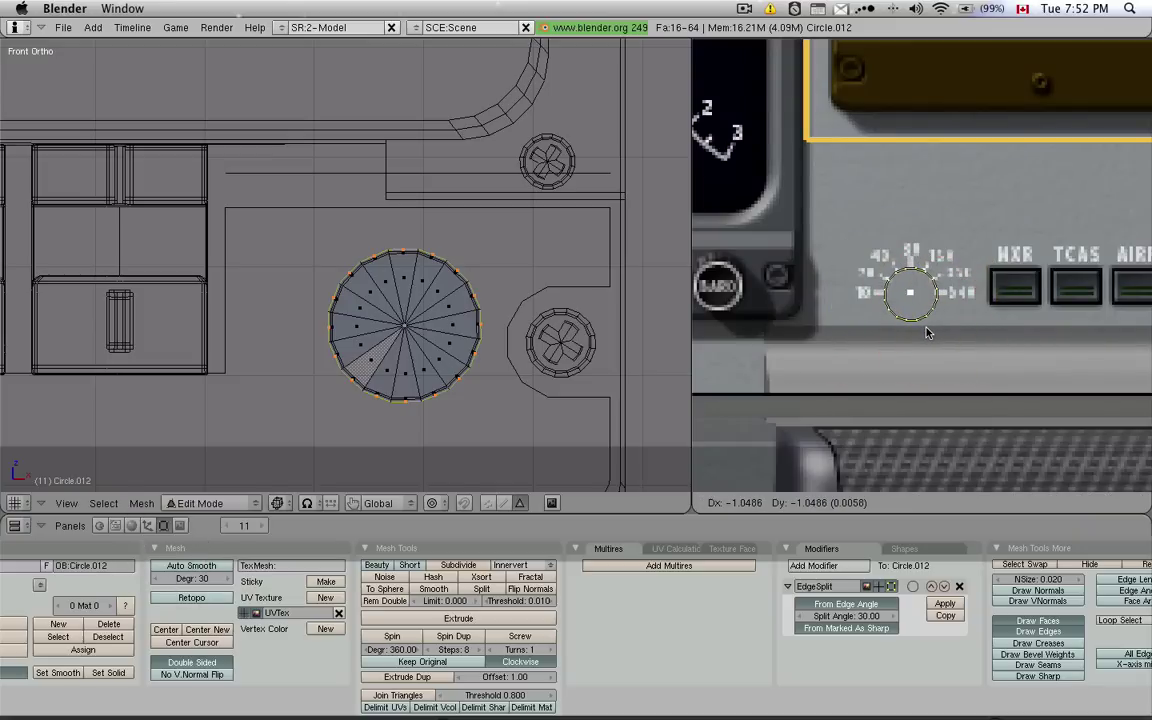
pyautogui.click(940, 300)
pyautogui.scroll(2, 940, 300)
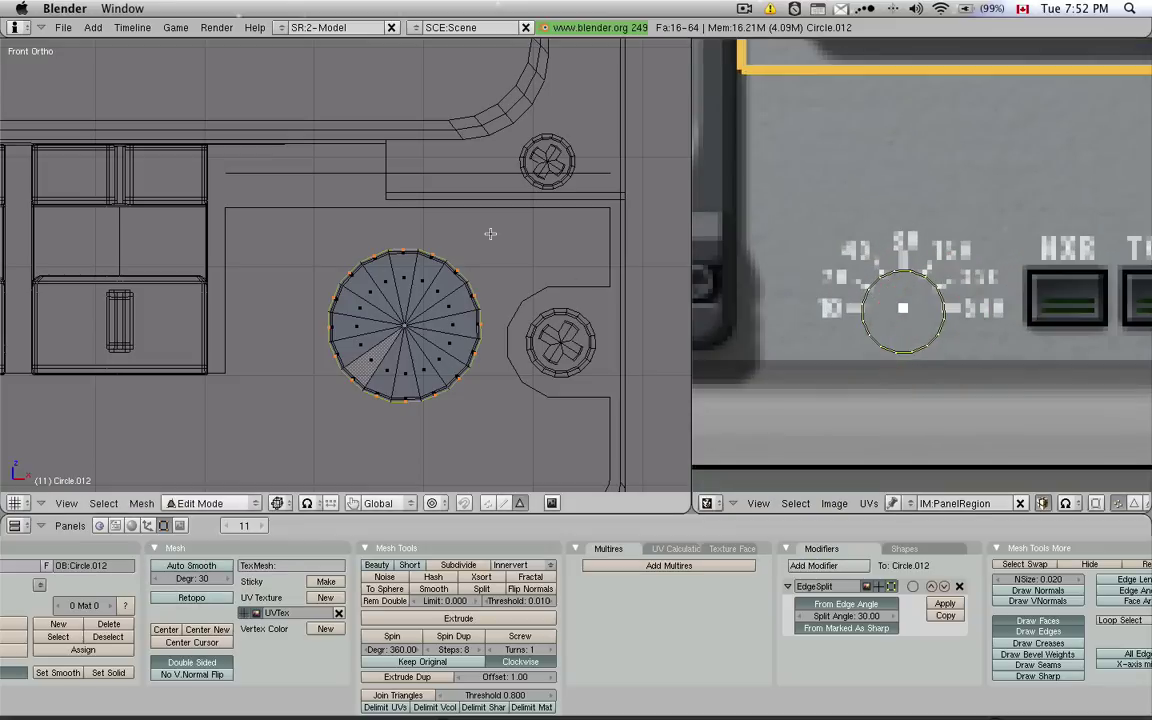
# Shrink the outer UV ring and nudge the knob's UVs up to fit the dial.
pyautogui.moveTo(483, 226); pyautogui.dragTo(470, 250, button='middle')
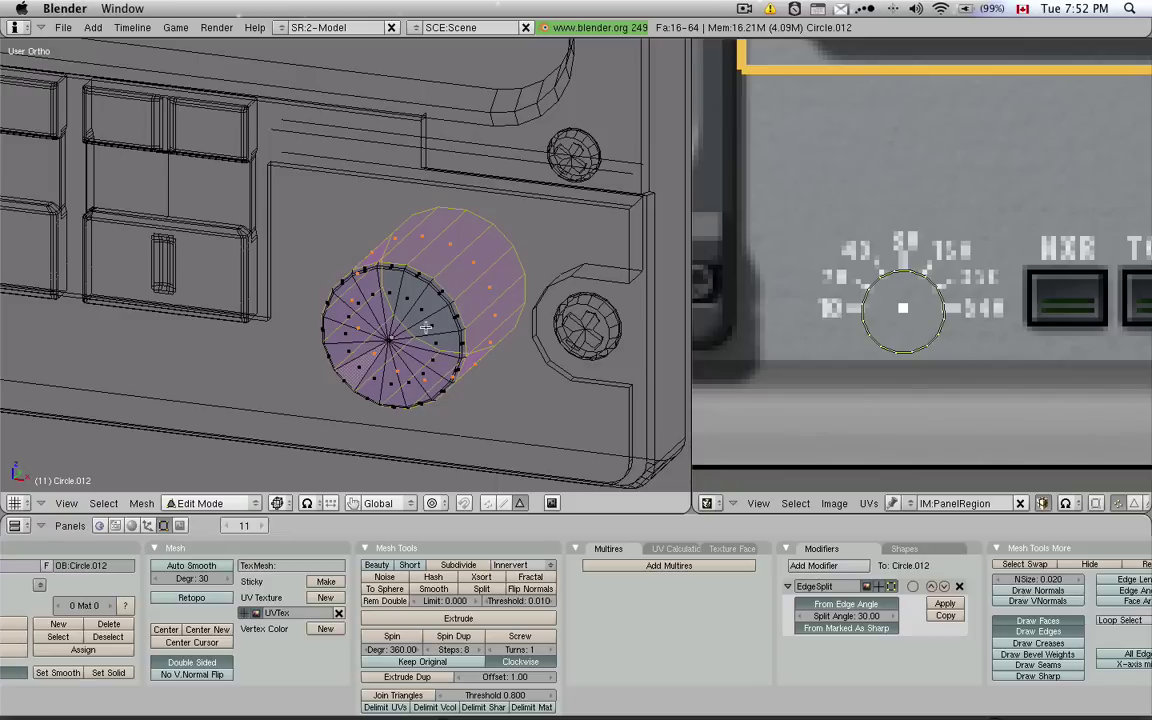
pyautogui.scroll(2, 840, 300)
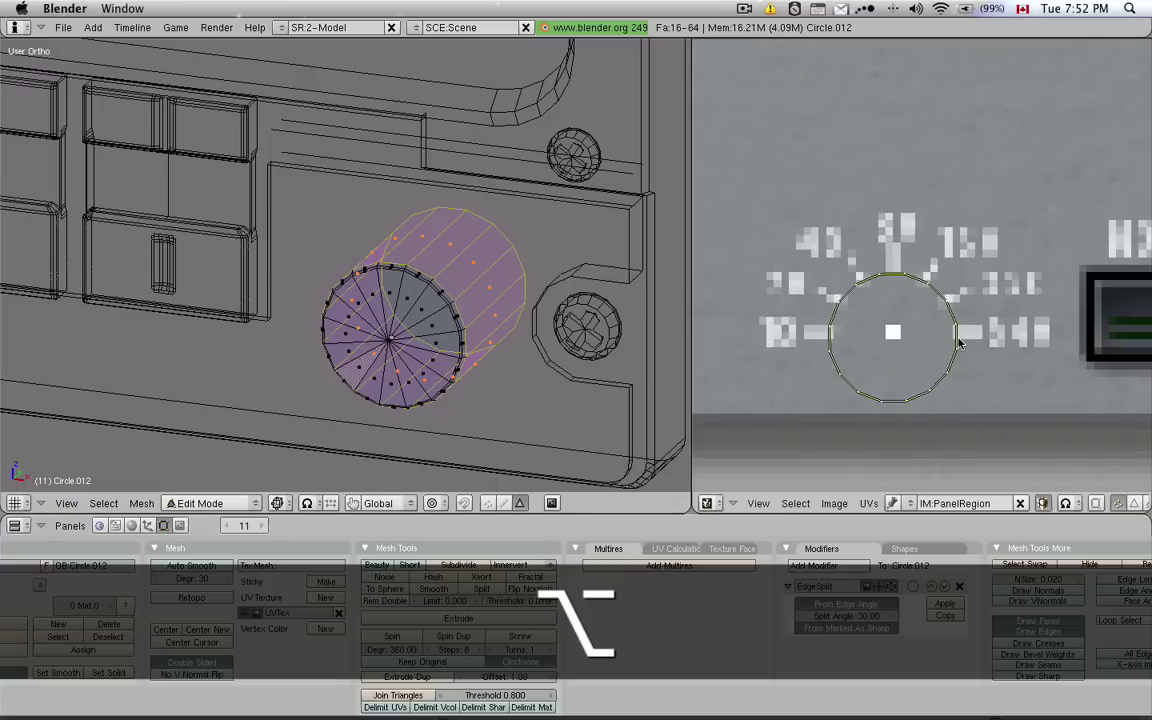
pyautogui.keyDown('alt'); pyautogui.click(955, 340); pyautogui.keyUp('alt')
pyautogui.press('s')
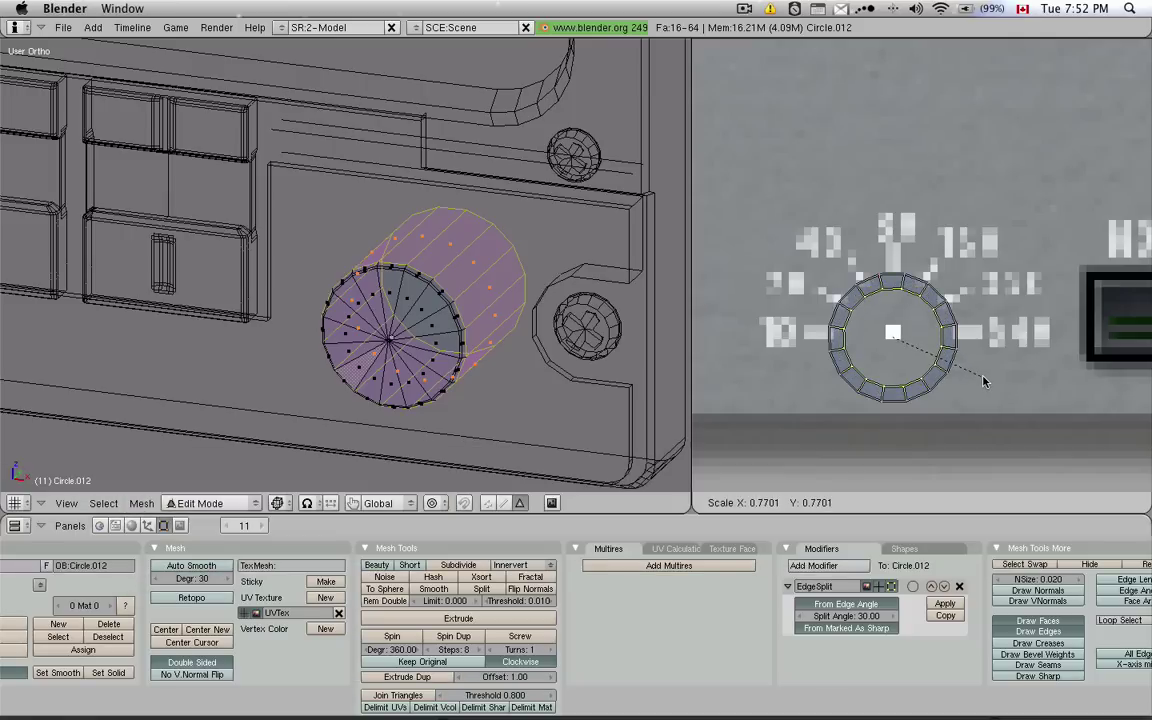
pyautogui.click(986, 376)
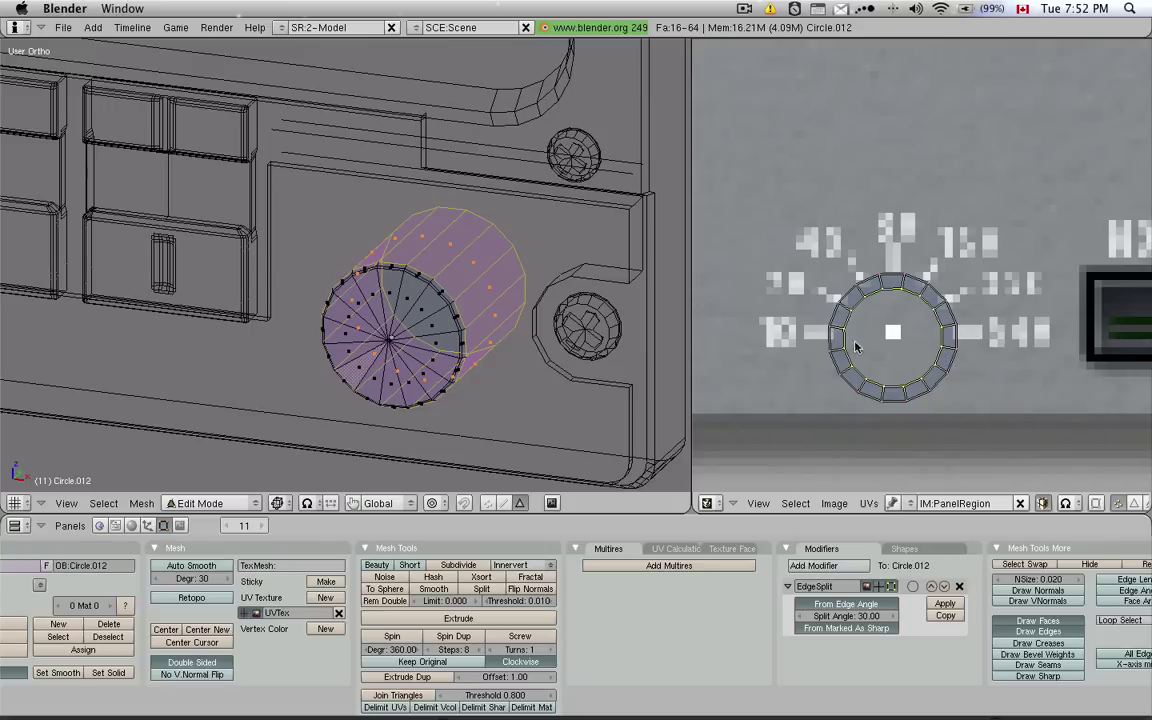
pyautogui.press('a')
pyautogui.press('a')
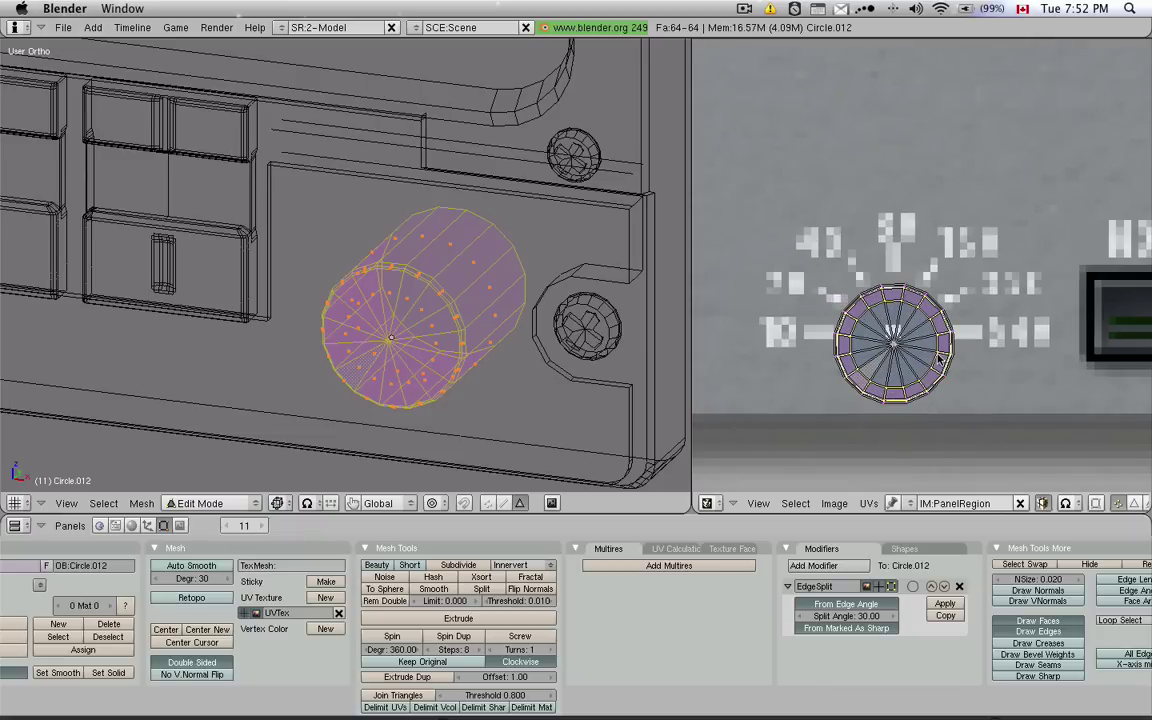
pyautogui.press('g')
pyautogui.click(925, 358)
pyautogui.scroll(-2, 965, 349)
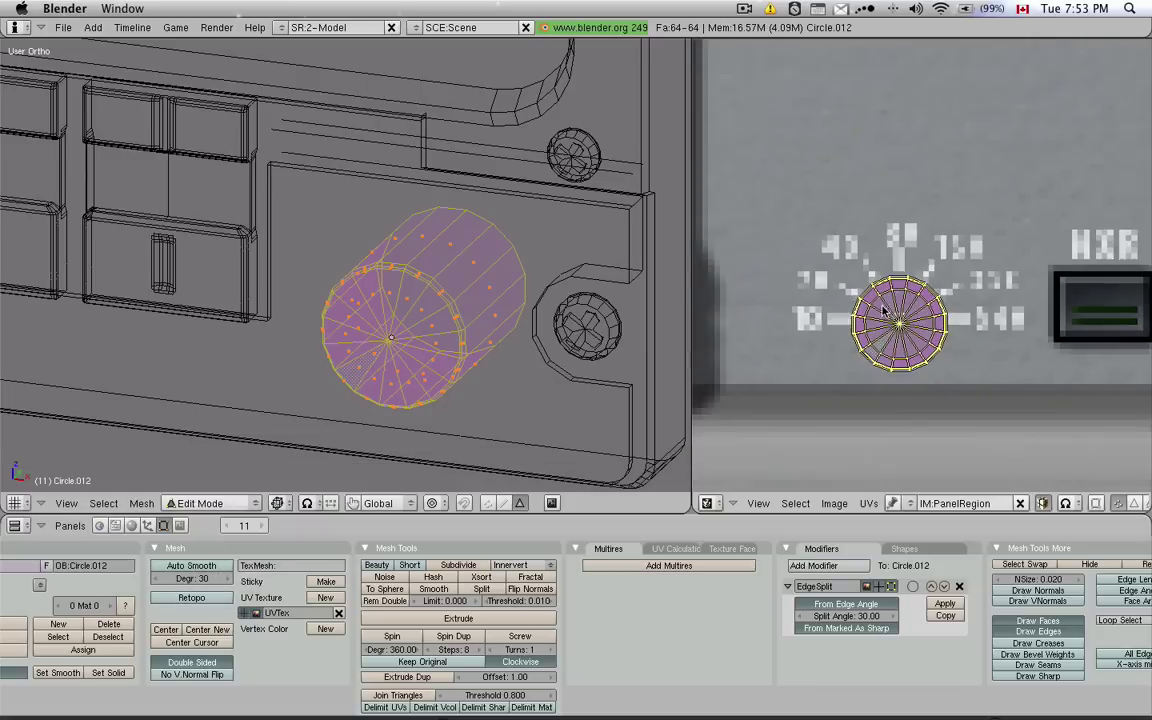
# Return to Object Mode and export the knob as an X-Plane v8/v9 Object (.obj).
pyautogui.press('Tab')
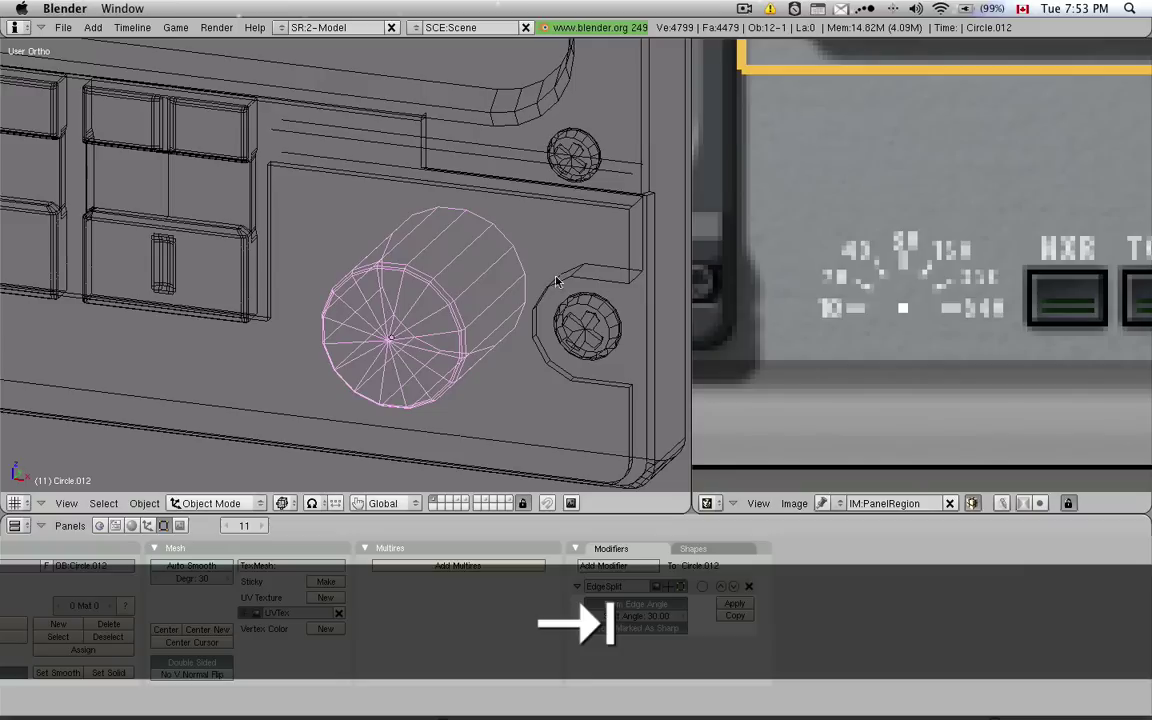
pyautogui.moveTo(723, 705)
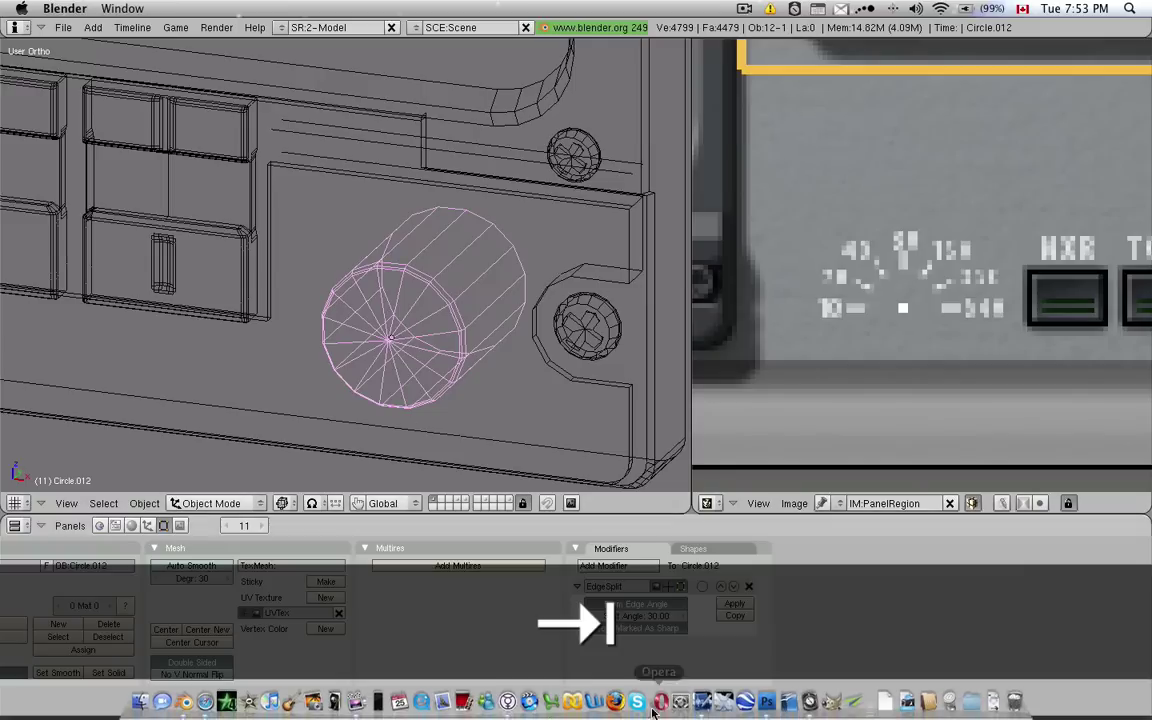
pyautogui.click(63, 27)
pyautogui.moveTo(131, 318)
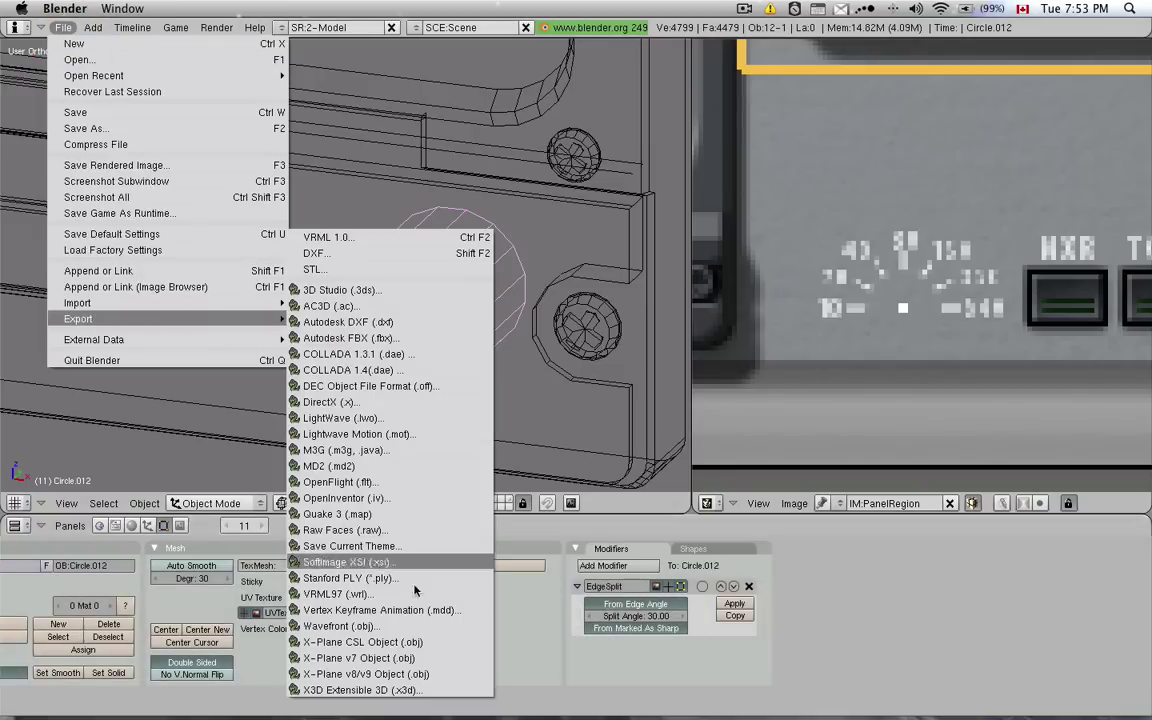
pyautogui.click(414, 674)
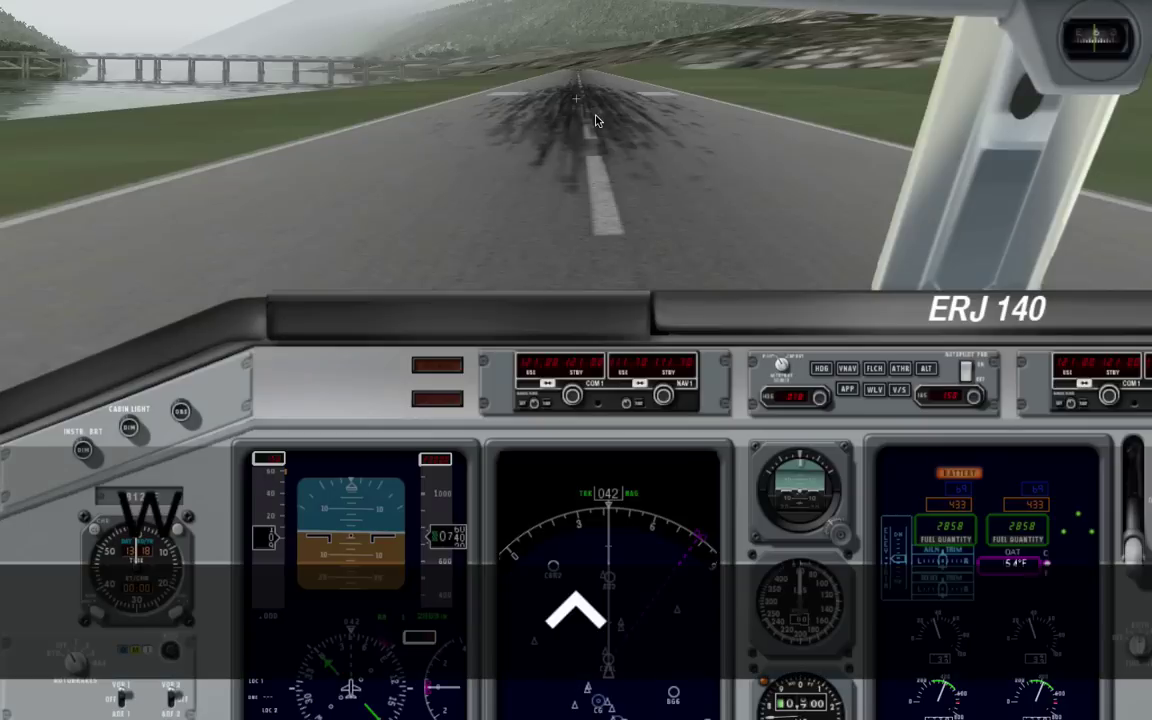
# Bring the cockpit view up to the nav display and zoom in on it.
pyautogui.press('Up')
pyautogui.press('q')
pyautogui.press('e')
pyautogui.press('=')
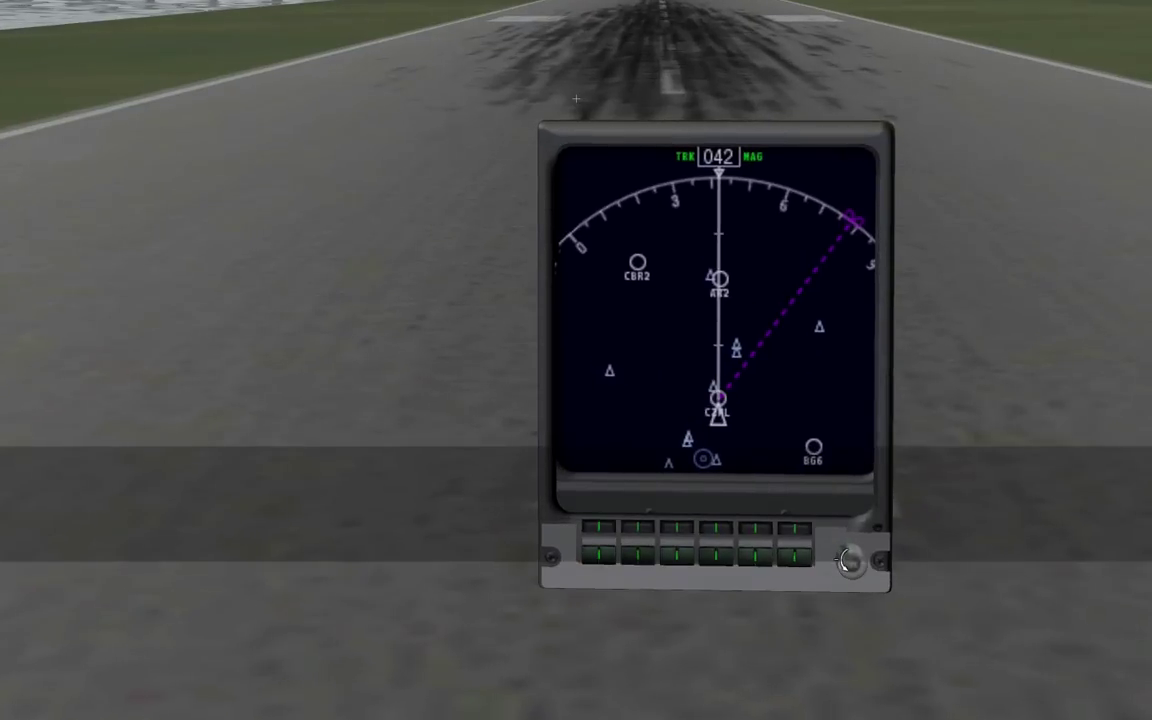
# Turn the range knob back and forth, alternately widening and narrowing the nav display's map range.
pyautogui.click(852, 563)
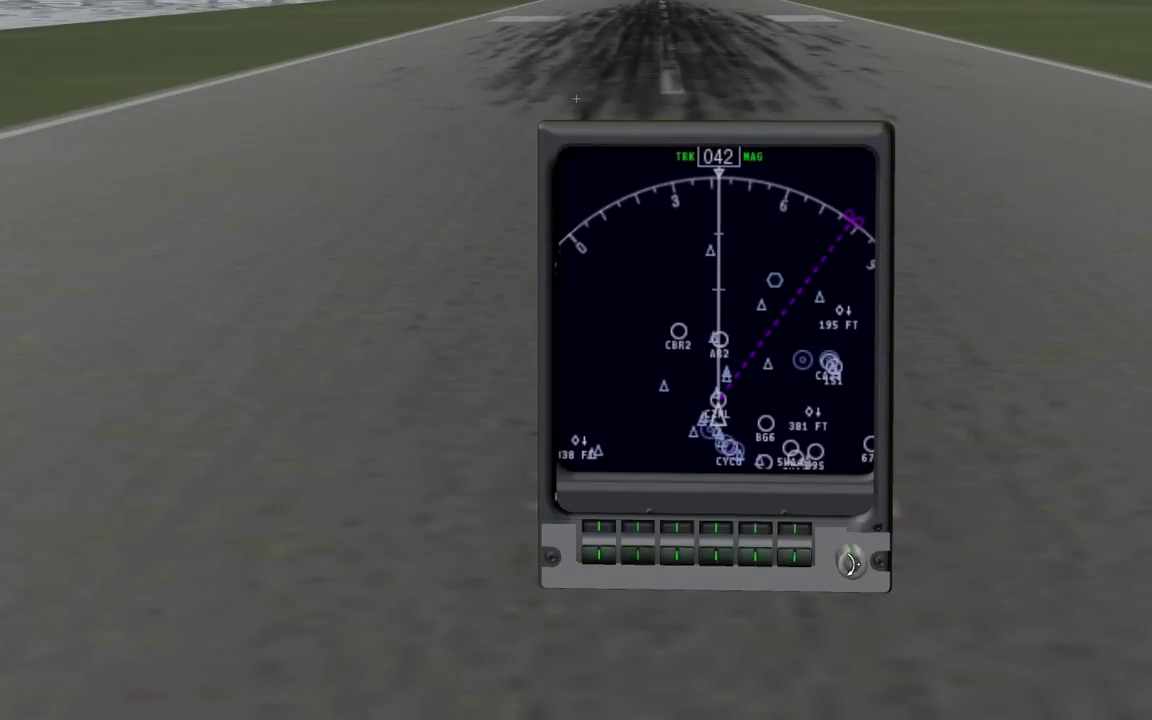
pyautogui.click(849, 563)
pyautogui.click(848, 563)
pyautogui.click(848, 563)
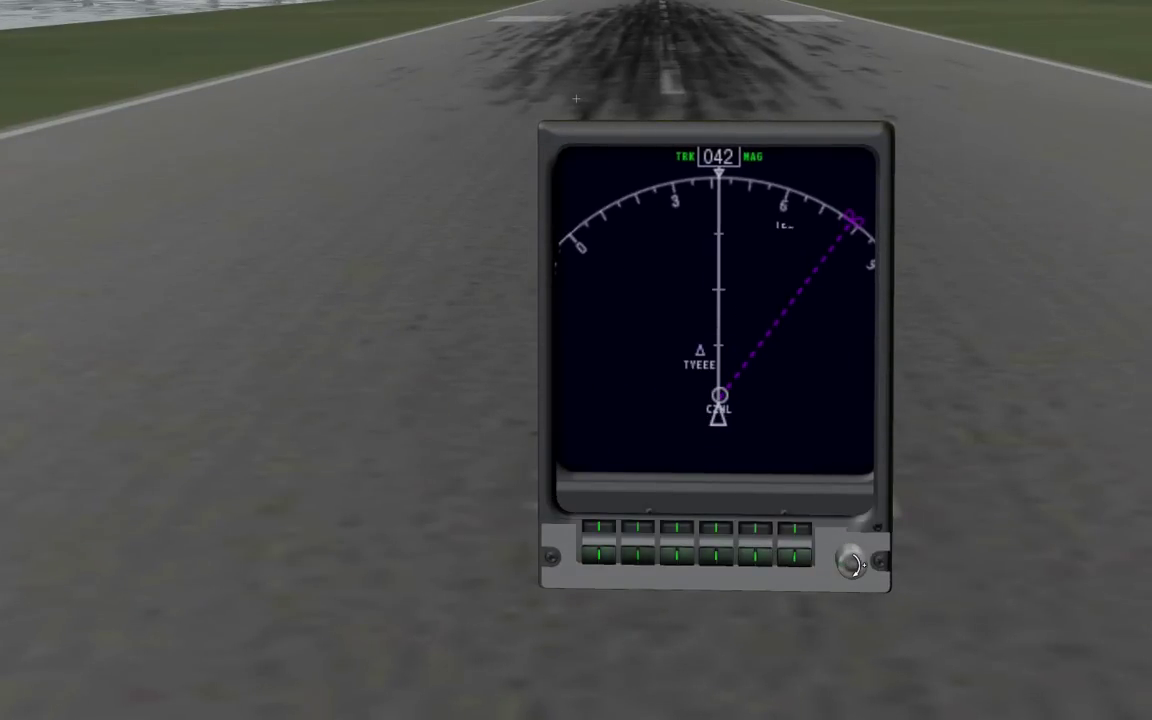
pyautogui.click(852, 563)
pyautogui.click(853, 564)
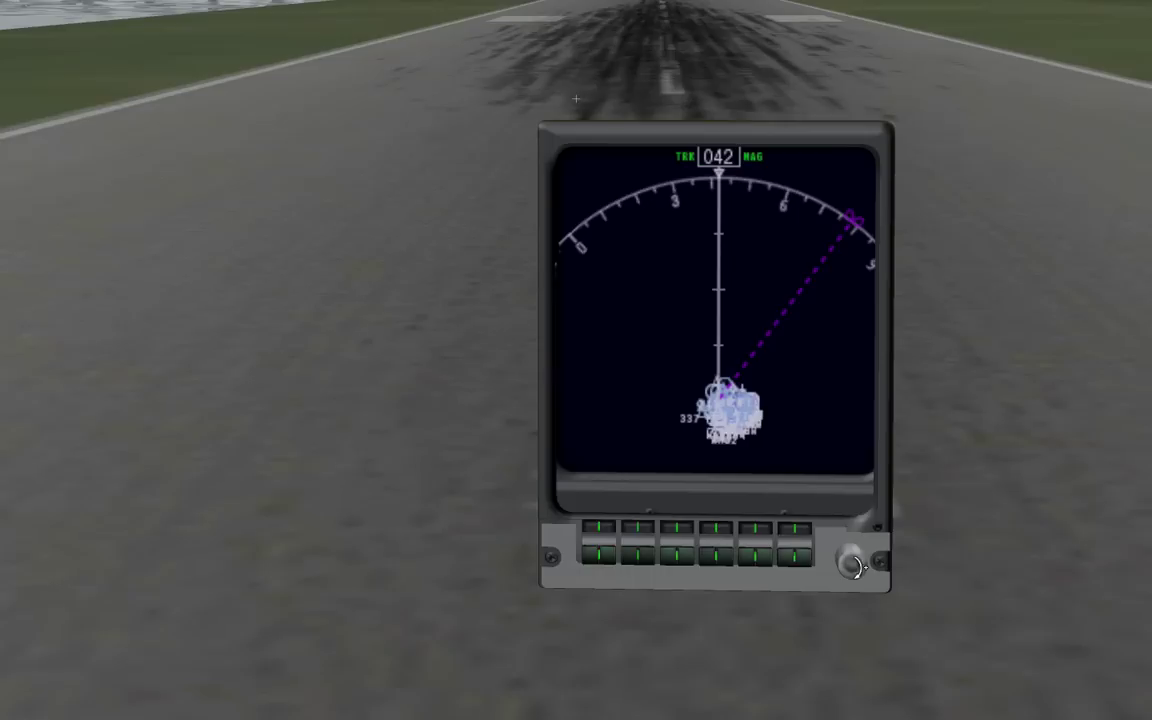
pyautogui.click(849, 565)
pyautogui.click(849, 565)
pyautogui.click(849, 565)
pyautogui.click(852, 564)
pyautogui.click(852, 564)
pyautogui.click(852, 564)
pyautogui.click(849, 565)
pyautogui.click(849, 565)
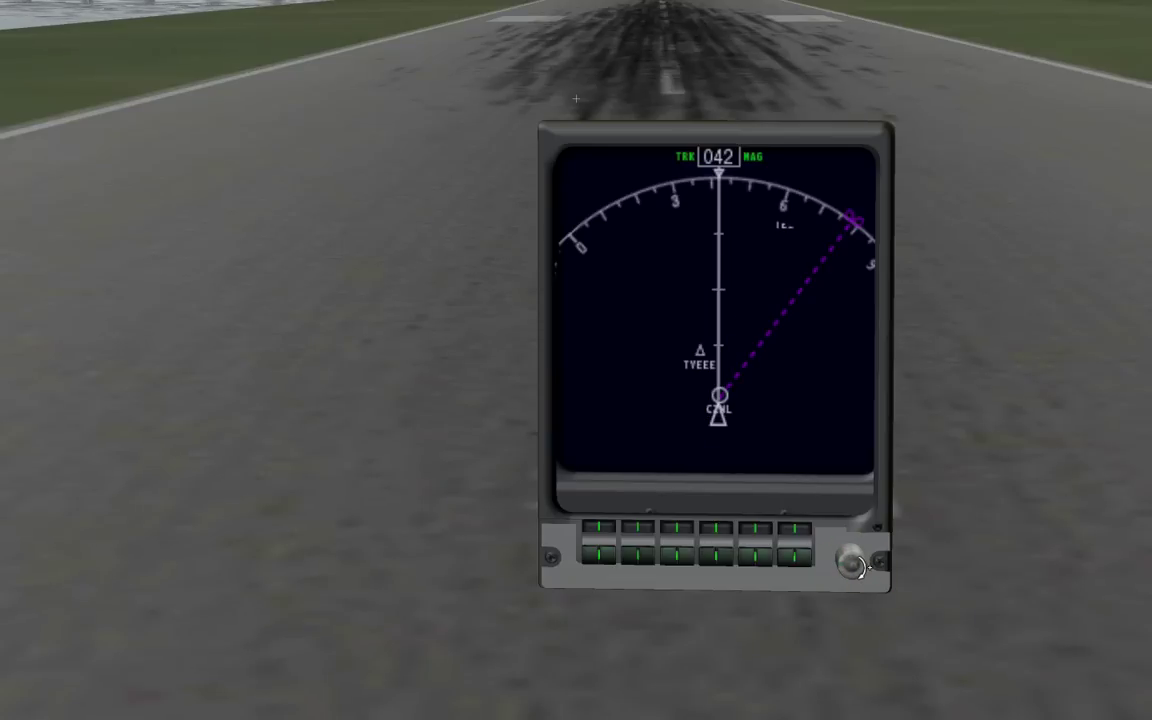
pyautogui.click(853, 565)
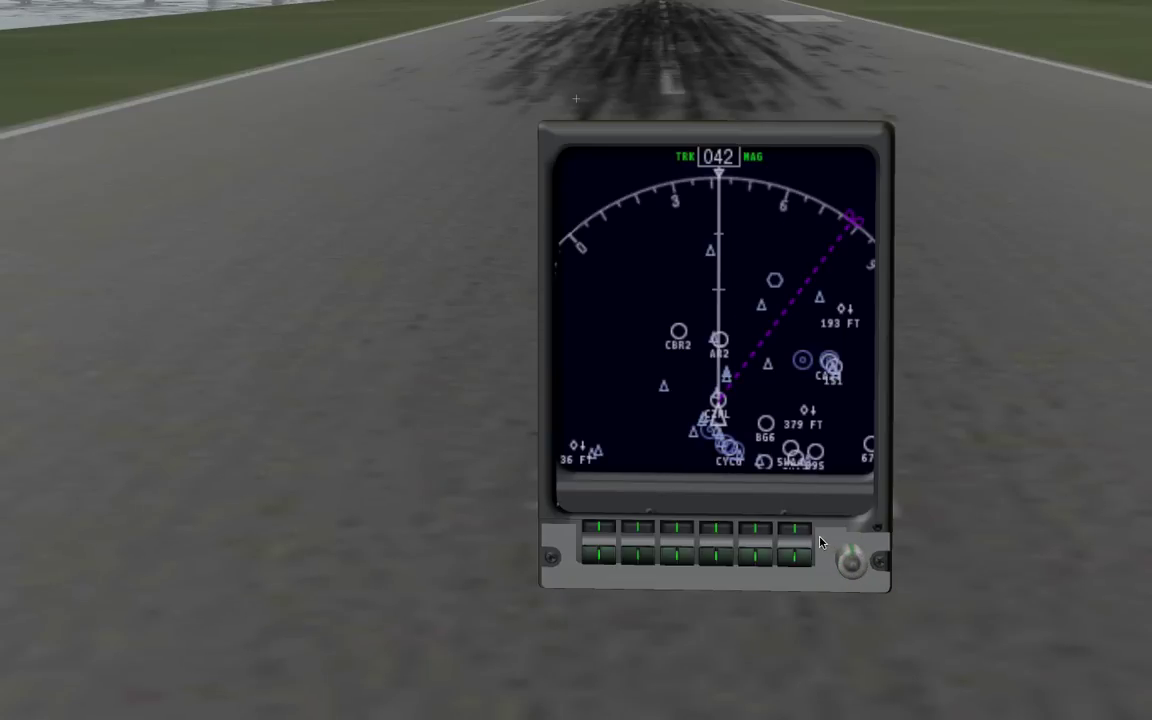
# From an angled view of the panel, narrow then widen the map range with the knob.
pyautogui.moveTo(830, 541); pyautogui.dragTo(568, 335, button='right')
pyautogui.click(588, 338)
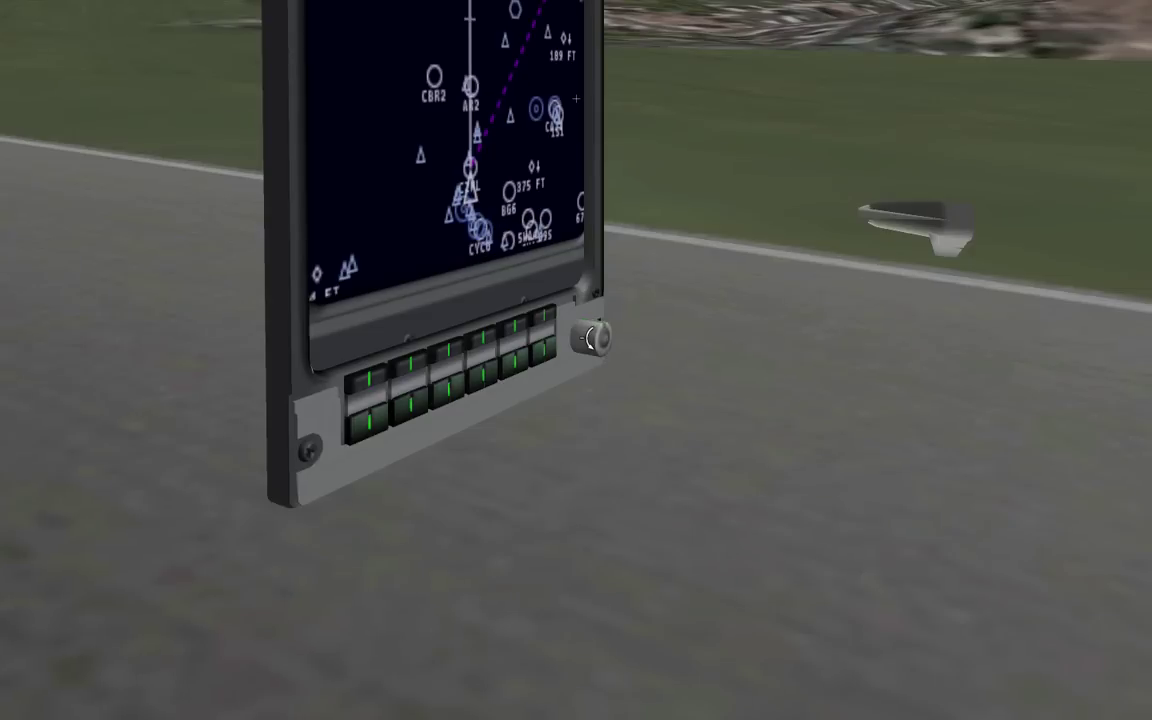
pyautogui.click(584, 339)
pyautogui.click(579, 340)
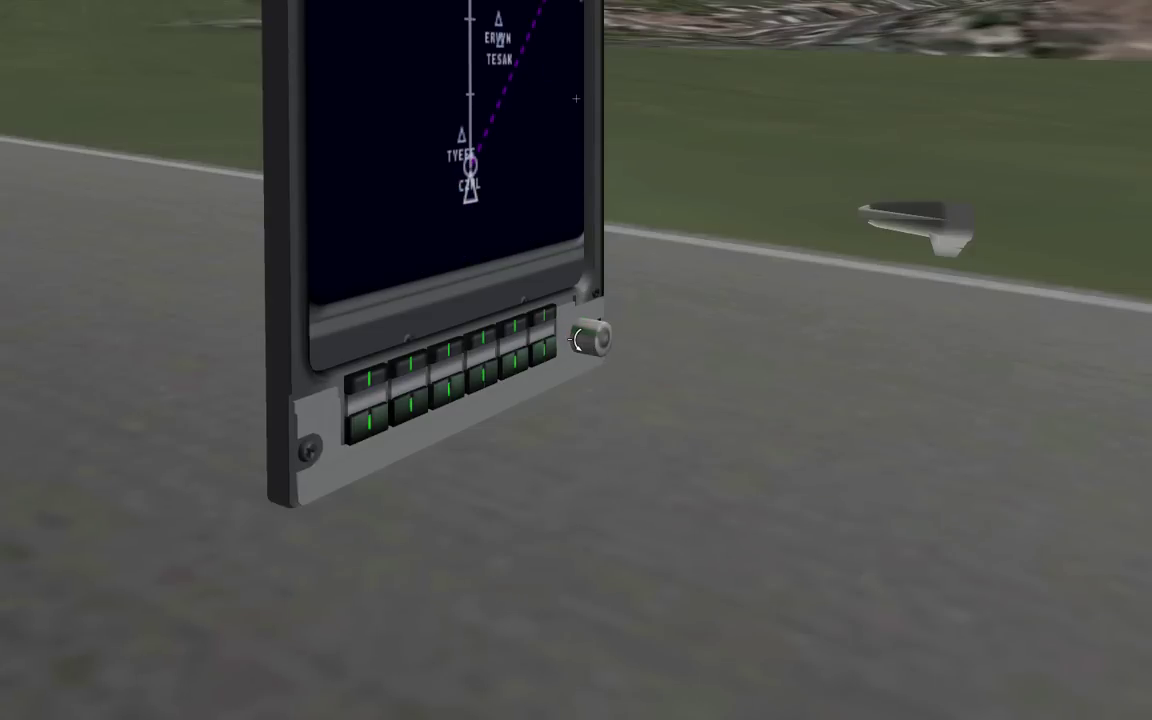
pyautogui.click(578, 340)
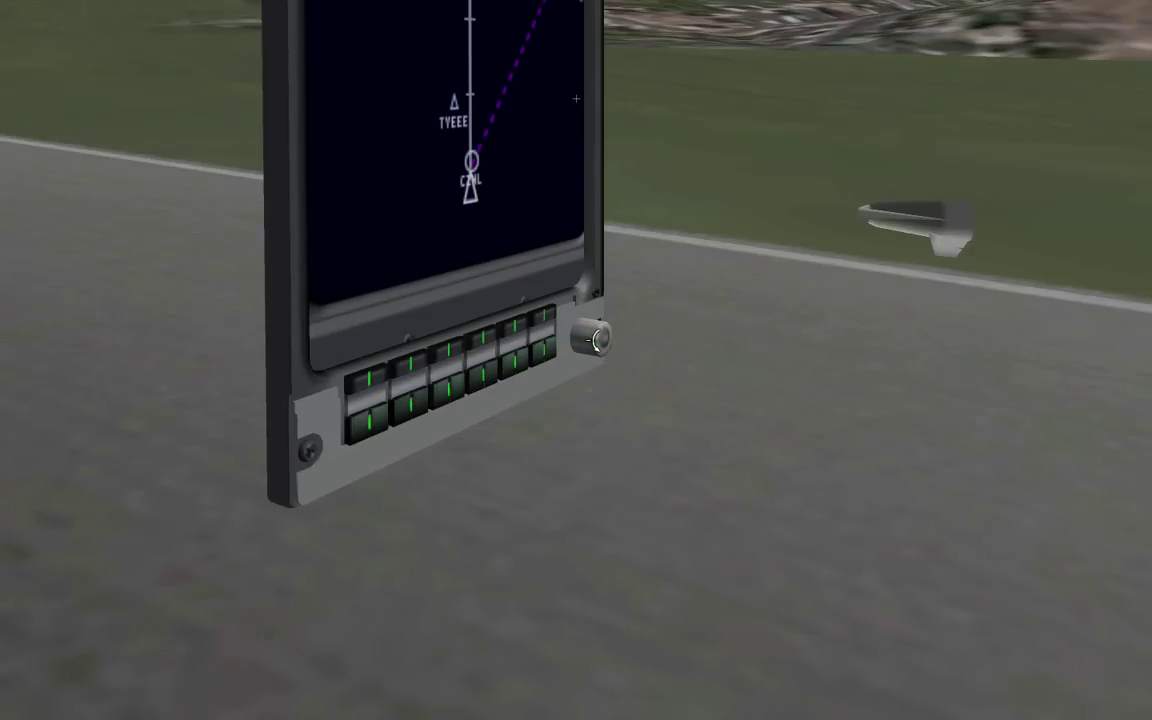
pyautogui.click(603, 340)
pyautogui.click(606, 341)
pyautogui.click(609, 341)
pyautogui.click(612, 341)
pyautogui.click(608, 341)
# Swing the view around to the panel's right side and zoom in and out.
pyautogui.scroll(-3, 598, 340)
pyautogui.press('q')
pyautogui.press('Right')
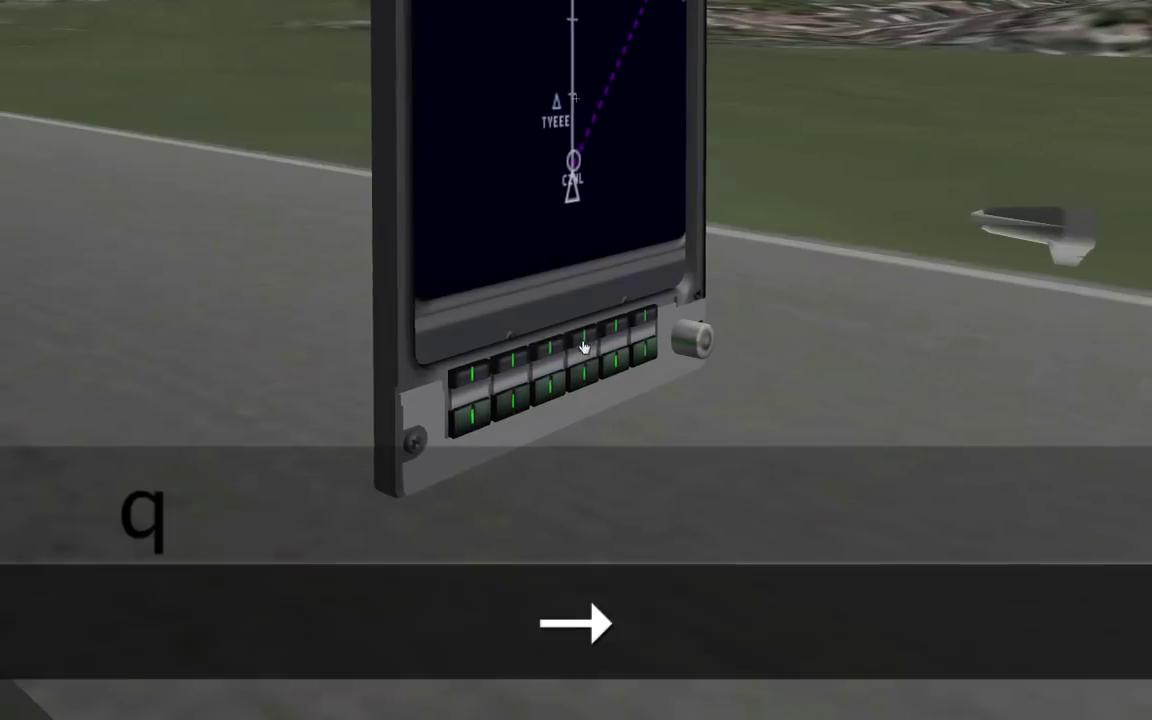
pyautogui.press('Right')
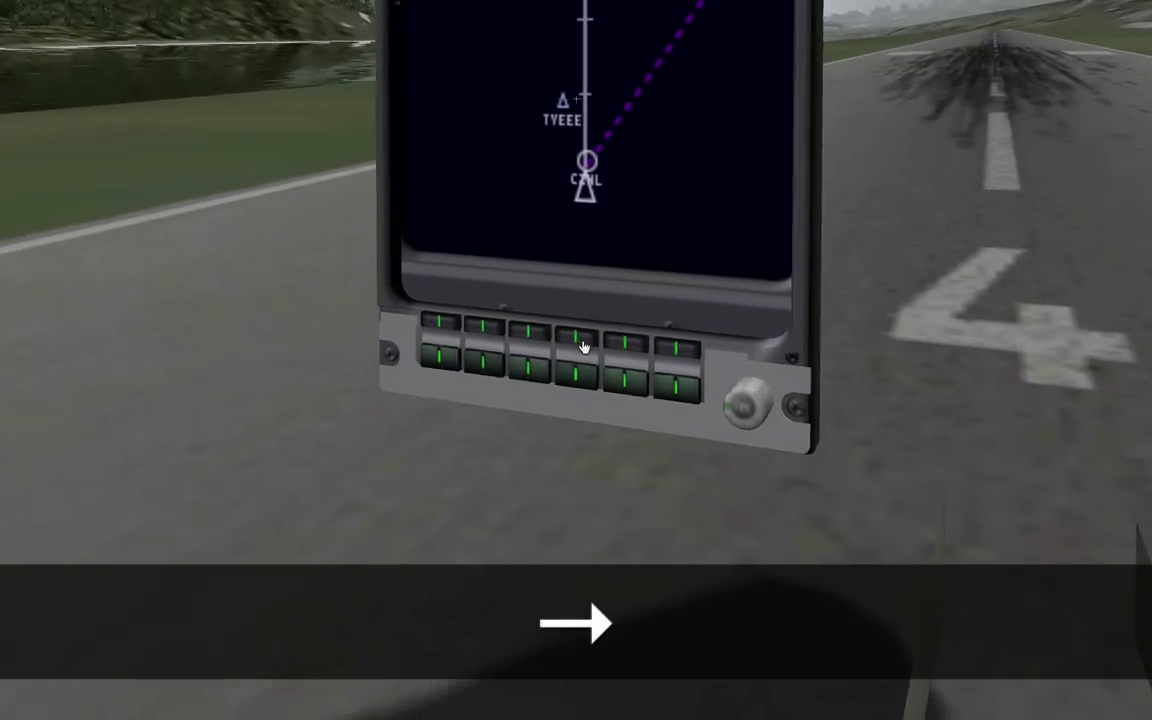
pyautogui.scroll(4, 547, 416)
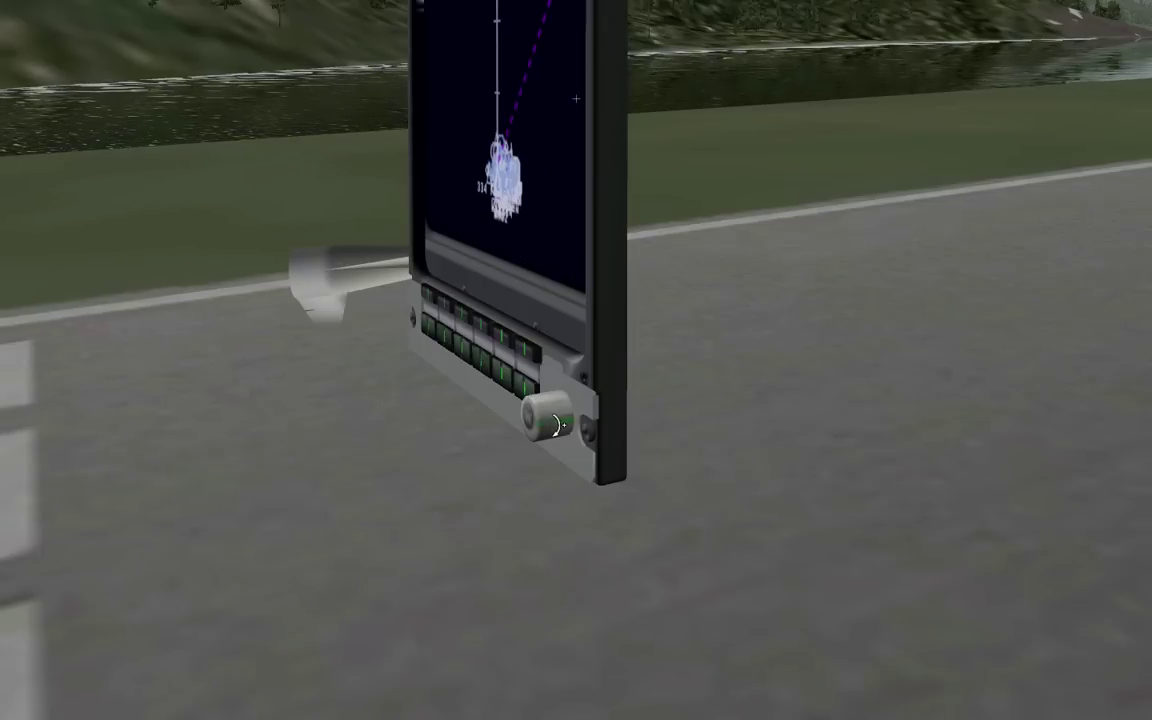
pyautogui.scroll(-3, 545, 417)
pyautogui.scroll(2, 535, 419)
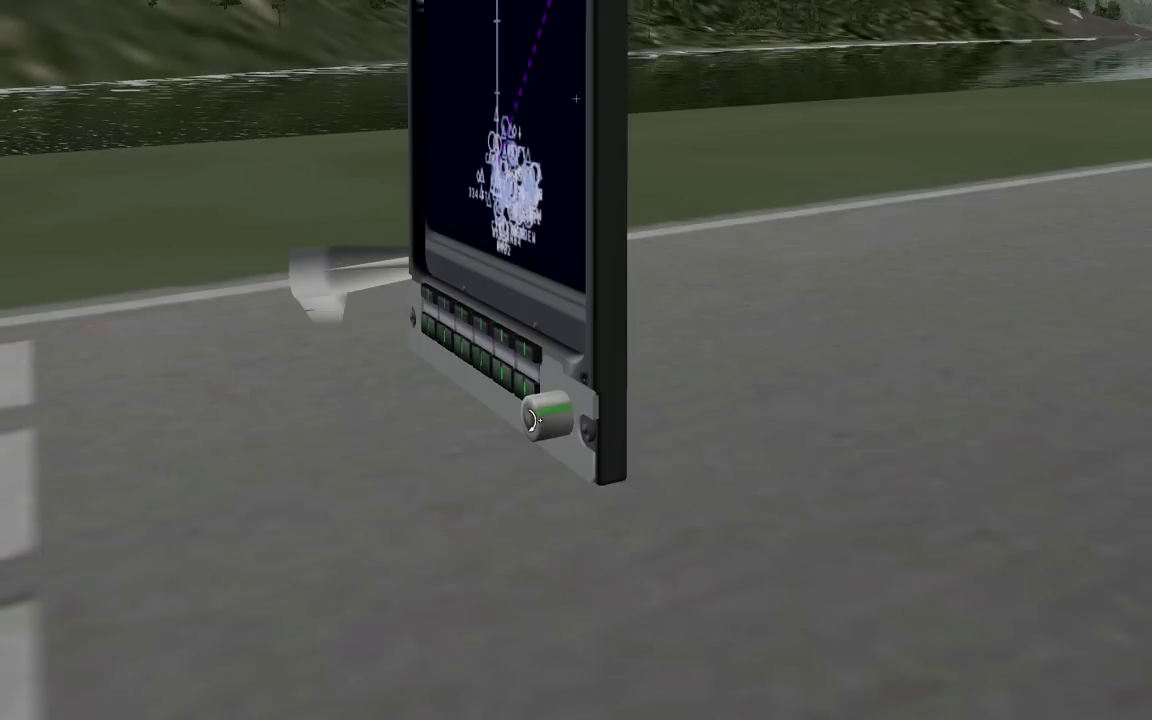
pyautogui.scroll(-2, 530, 418)
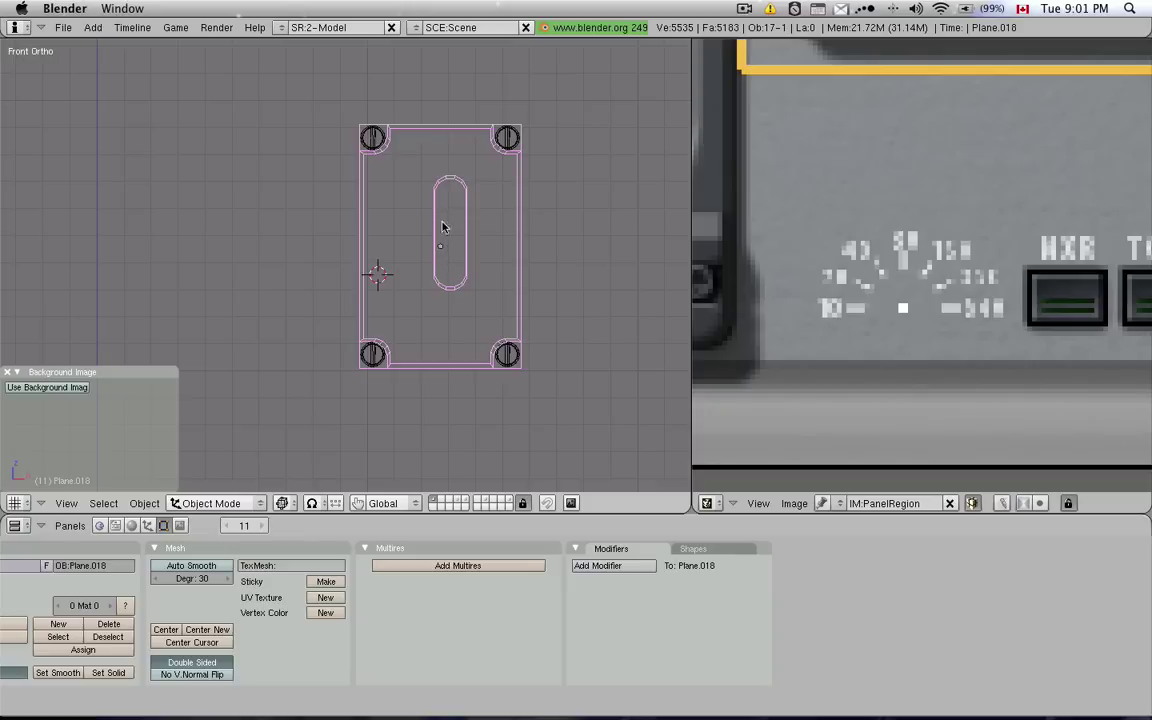
# Snap the 3D cursor to the centre of Plane.018's slot vertices and move the origin there.
pyautogui.press('Tab')
pyautogui.press('a')
pyautogui.press('b')
pyautogui.press('b')
pyautogui.moveTo(449, 200); pyautogui.dragTo(446, 252)
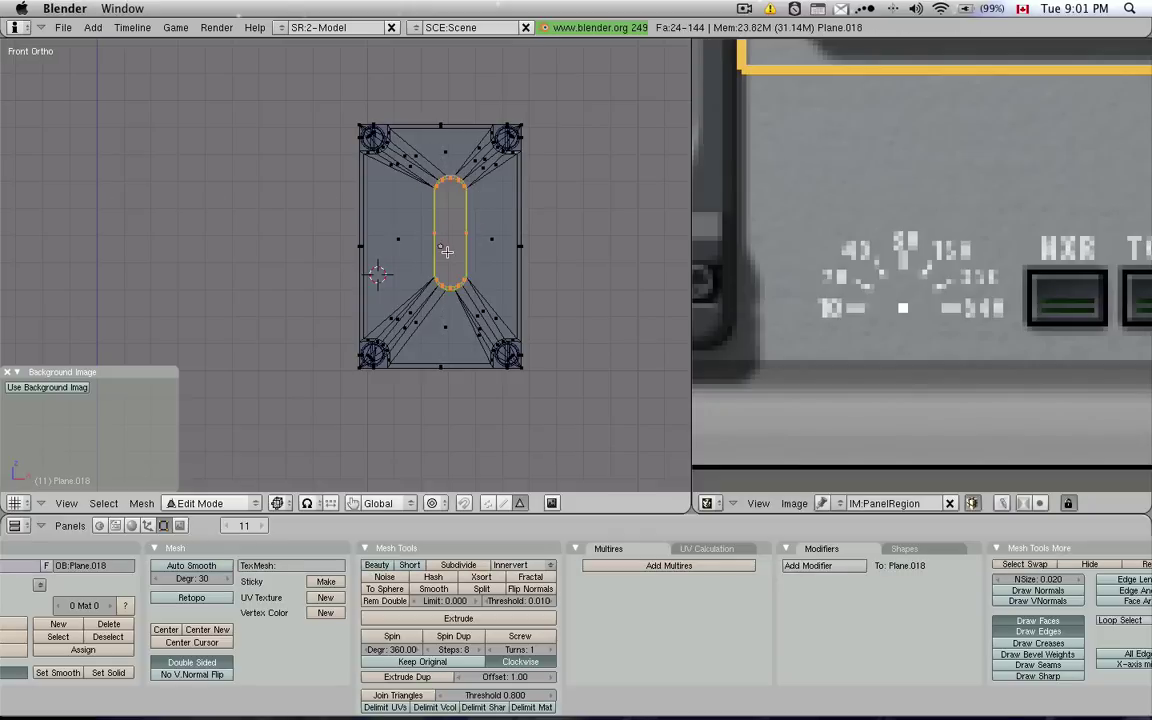
pyautogui.hotkey('shift', 's')
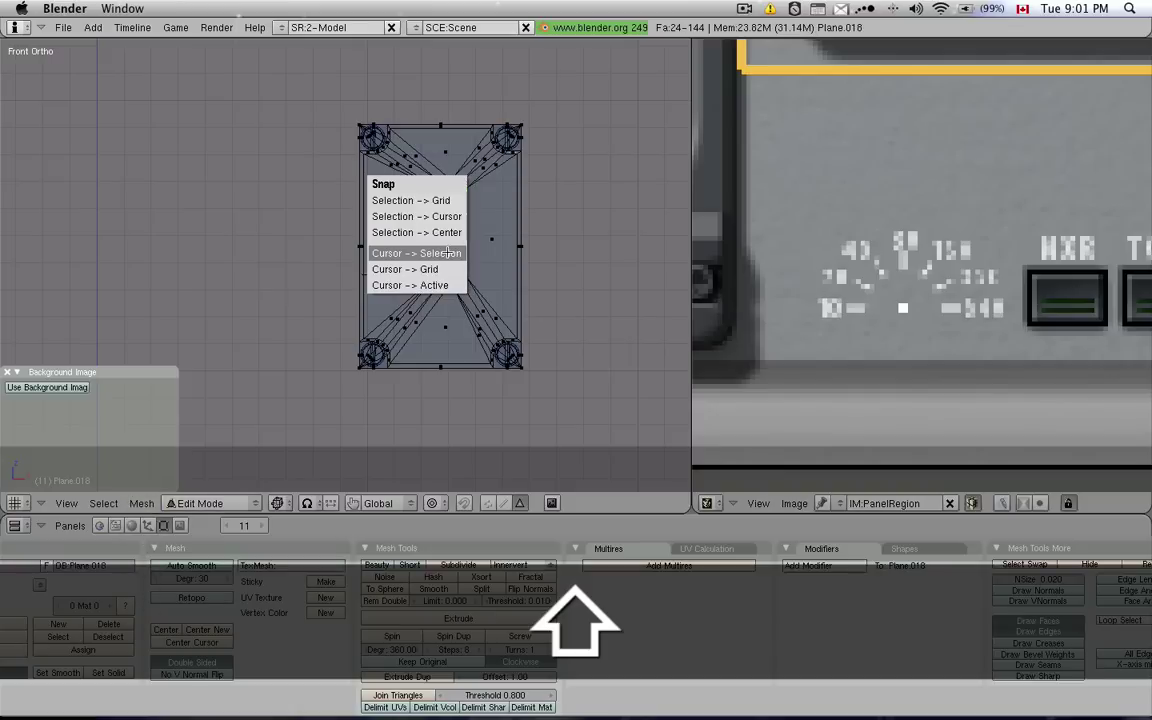
pyautogui.click(447, 253)
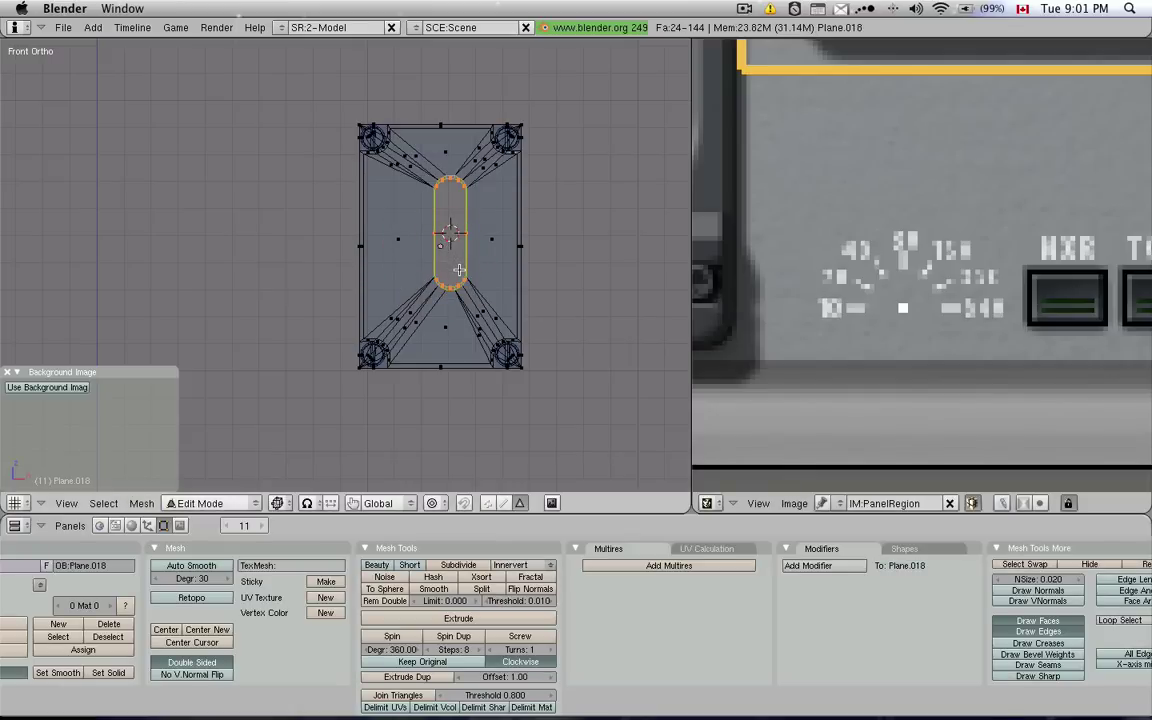
pyautogui.press('Tab')
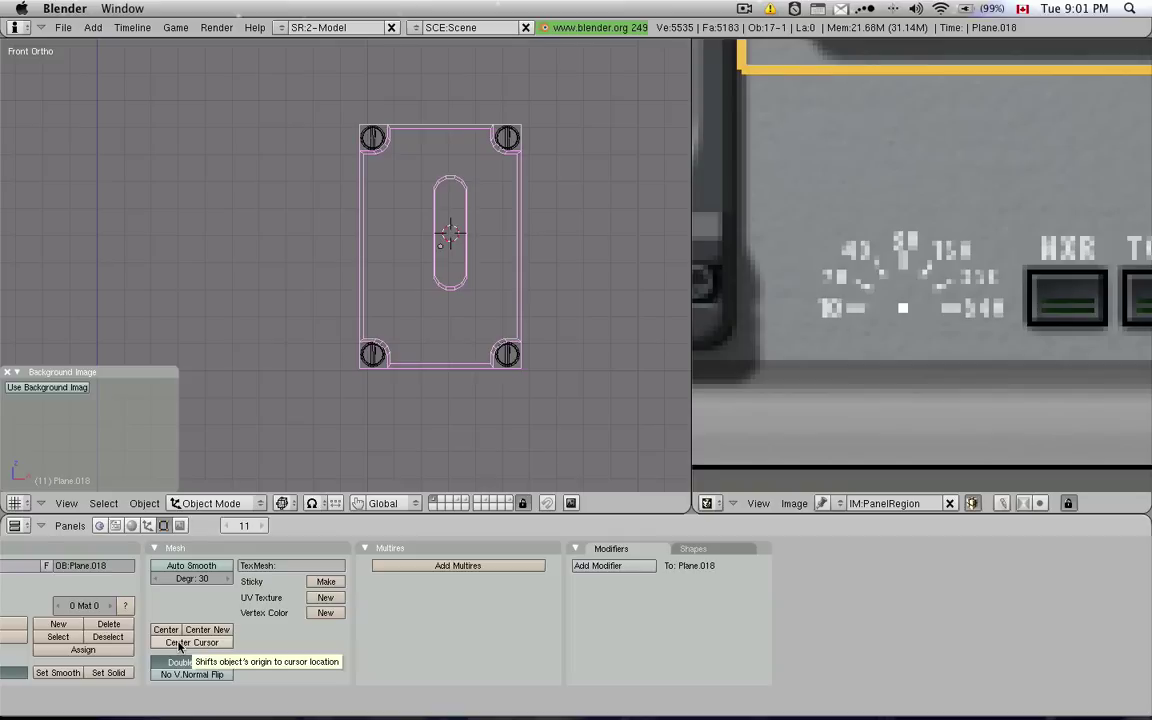
pyautogui.click(181, 643)
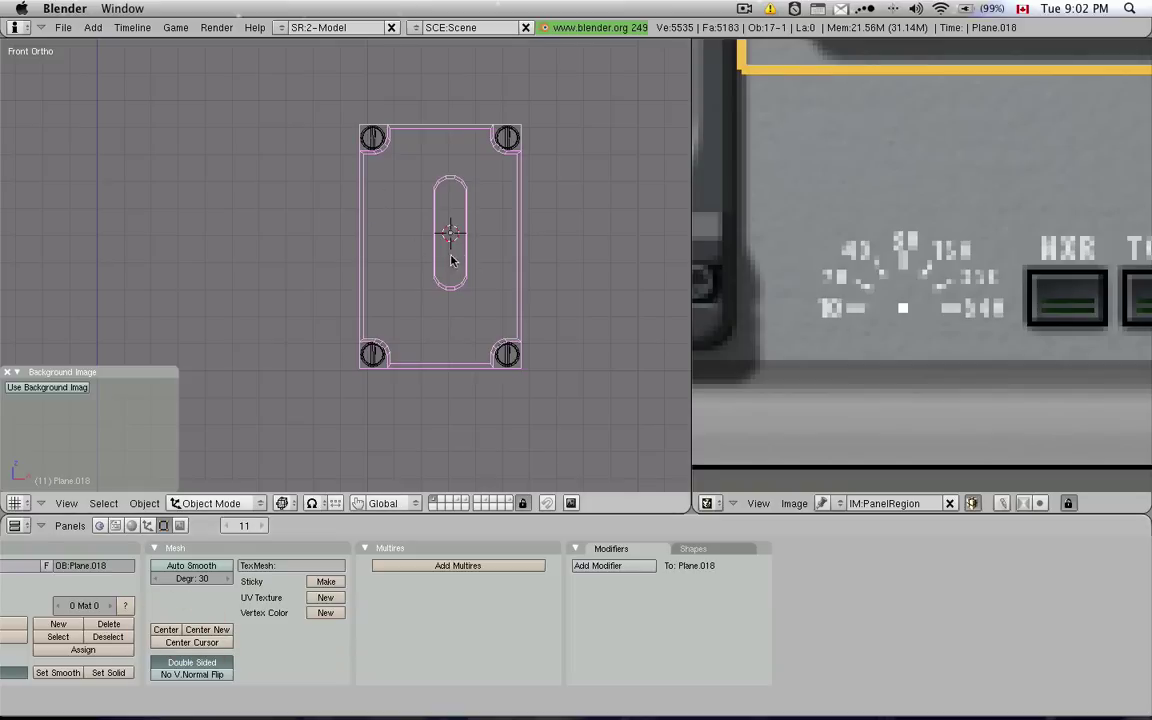
# Add a cylinder mesh and scale it down to a small disk.
pyautogui.press('space')
pyautogui.moveTo(545, 251)
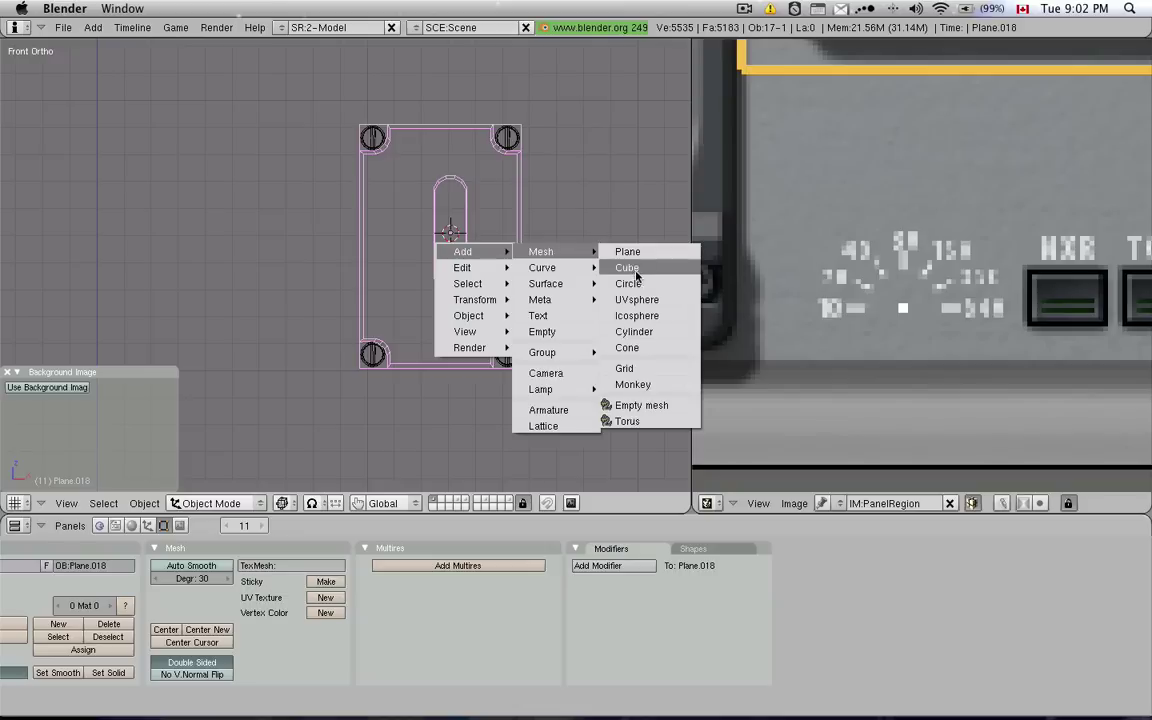
pyautogui.click(640, 331)
pyautogui.click(713, 337)
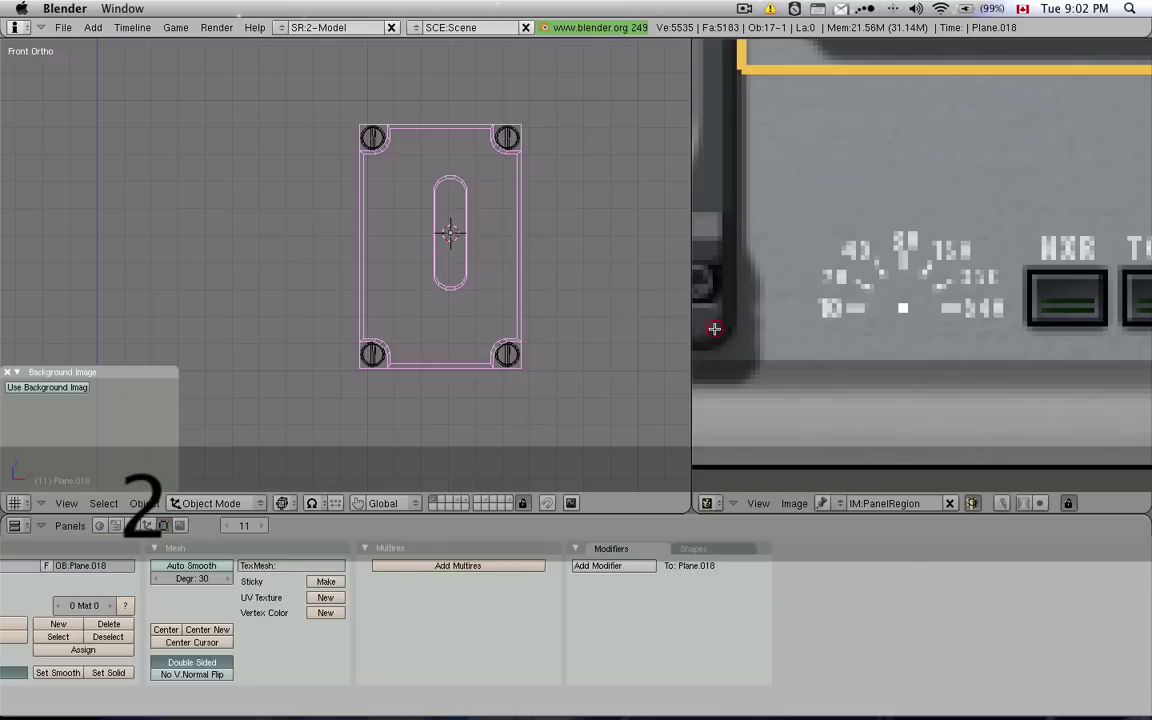
pyautogui.press('s')
pyautogui.click(638, 345)
pyautogui.scroll(3, 638, 345)
pyautogui.press('s')
pyautogui.click(540, 268)
# Stretch the disk along Y into a long rod and place it against the panel.
pyautogui.moveTo(522, 252); pyautogui.dragTo(527, 255, button='middle')
pyautogui.press('KP_3')
pyautogui.press('s')
pyautogui.press('y')
pyautogui.press('ctrl')
pyautogui.click(394, 289)
pyautogui.press('Tab')
pyautogui.keyDown('ctrl'); pyautogui.scroll(-3, 309, 247); pyautogui.keyUp('ctrl')
pyautogui.press('g')
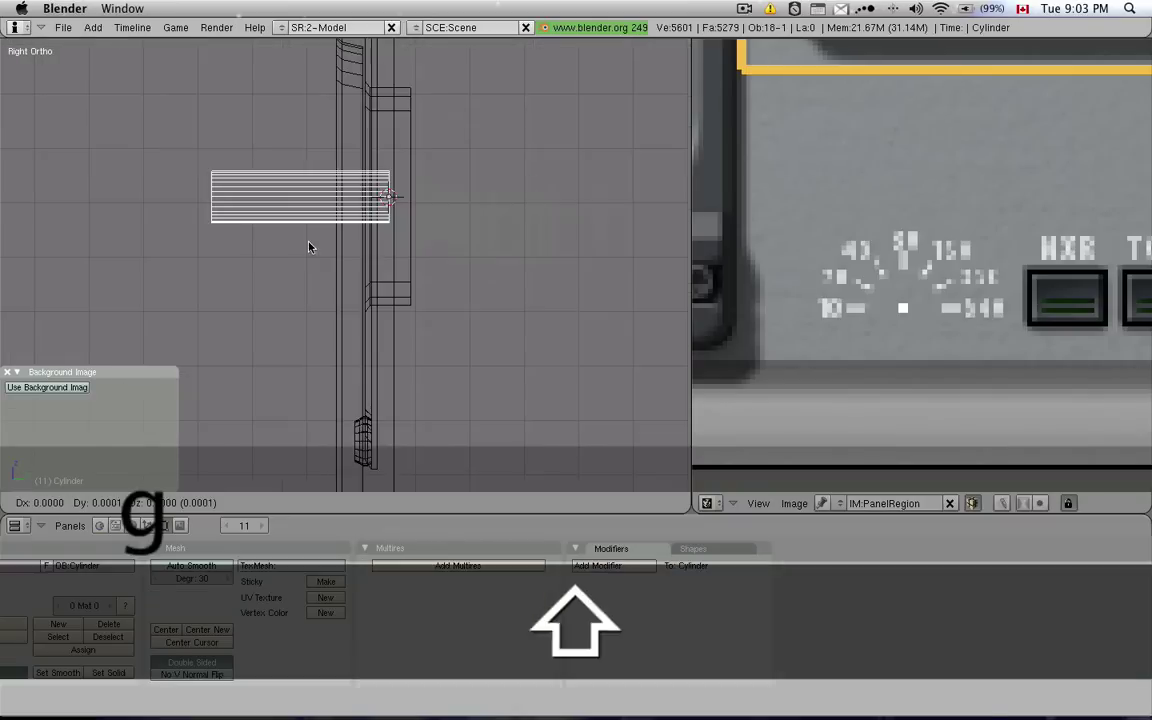
pyautogui.click(337, 244)
# Extend the rod's end vertices far left and snap the 3D cursor to that end.
pyautogui.press('Tab')
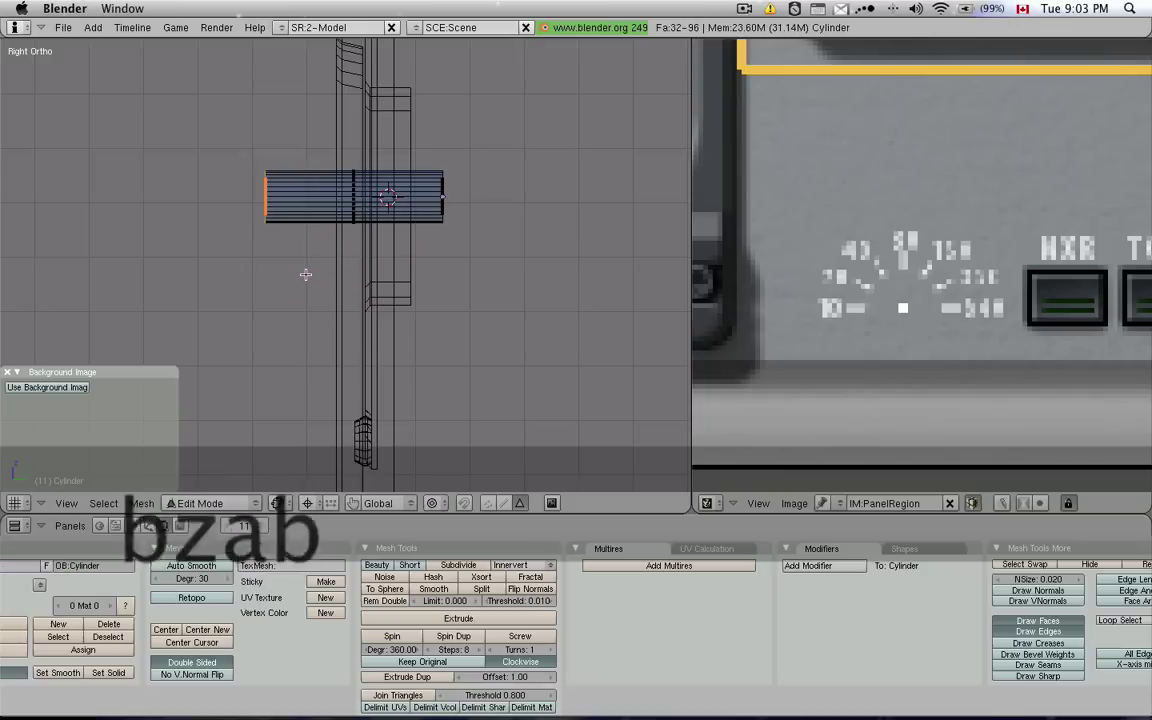
pyautogui.press('g')
pyautogui.keyDown('ctrl'); pyautogui.click(226, 266); pyautogui.keyUp('ctrl')
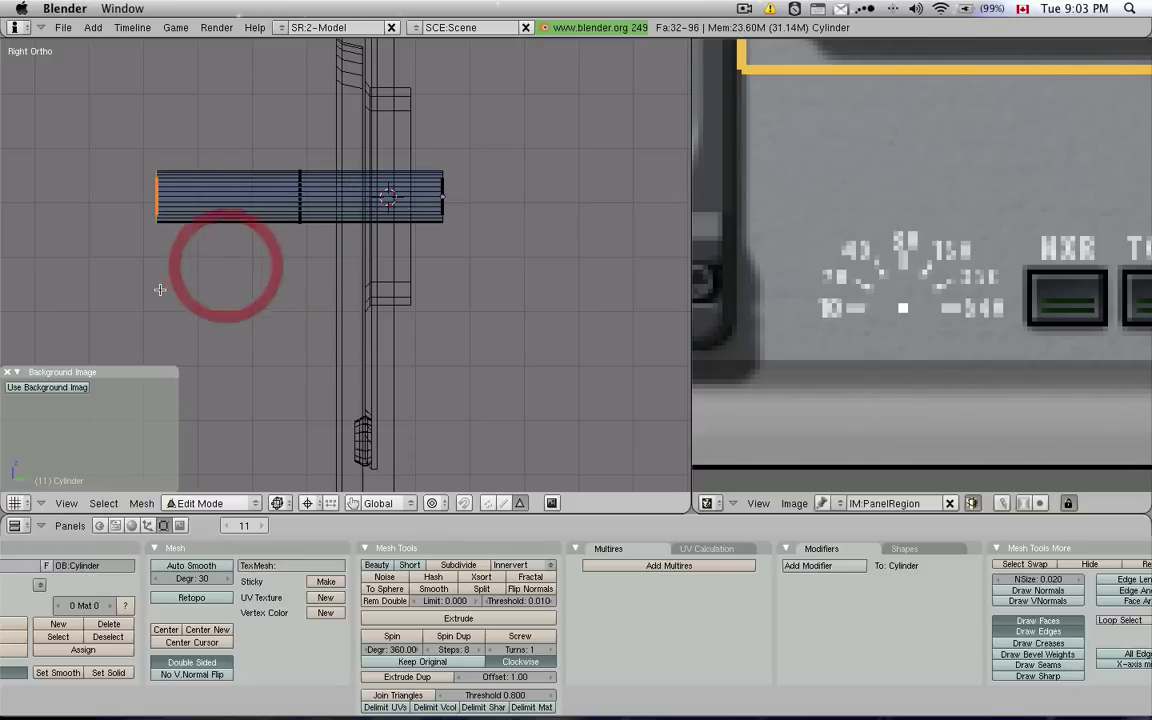
pyautogui.hotkey('shift', 's')
pyautogui.click(261, 284)
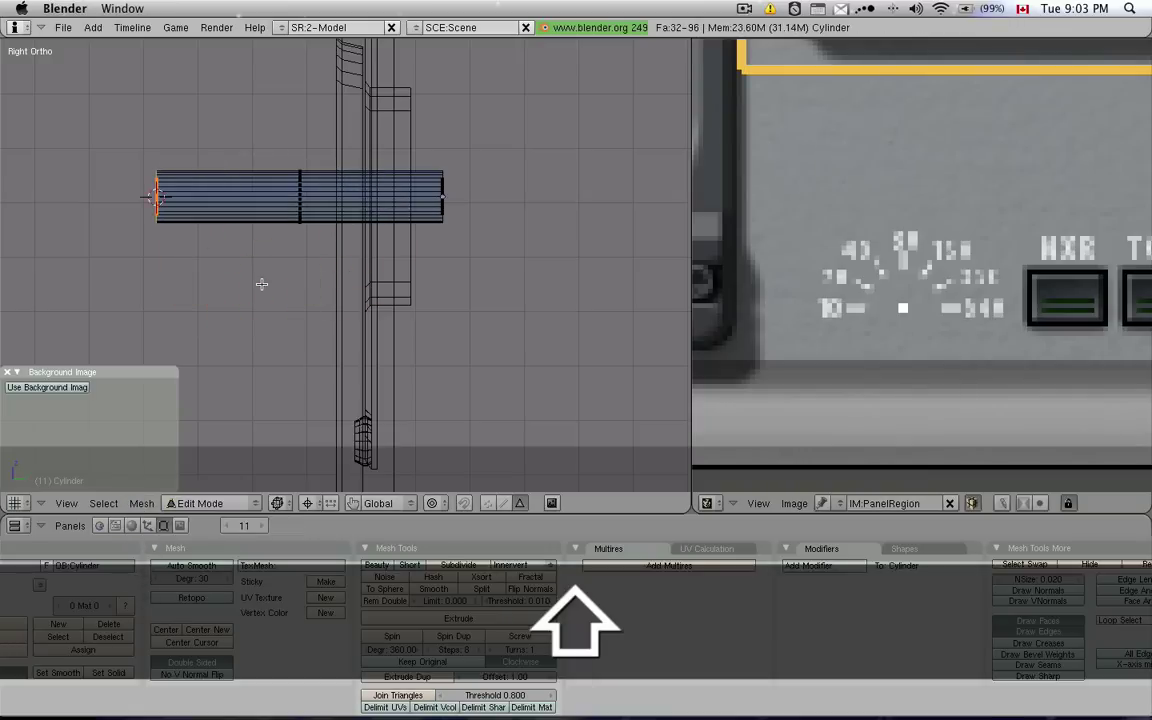
pyautogui.press('Tab')
pyautogui.scroll(-2, 250, 281)
pyautogui.scroll(-1, 250, 281)
pyautogui.keyDown('shift'); pyautogui.moveTo(250, 281); pyautogui.dragTo(309, 270, button='middle'); pyautogui.keyUp('shift')
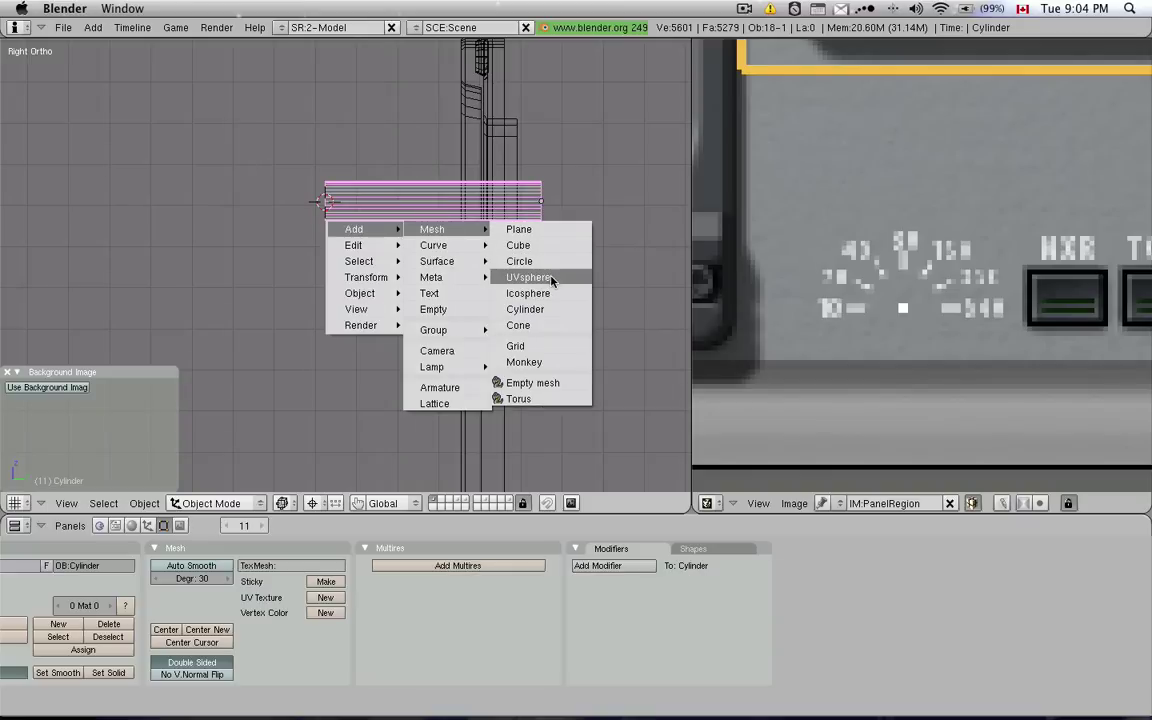
# Place the part beside the lever slot and bevel its selected edges.
pyautogui.click(525, 309)
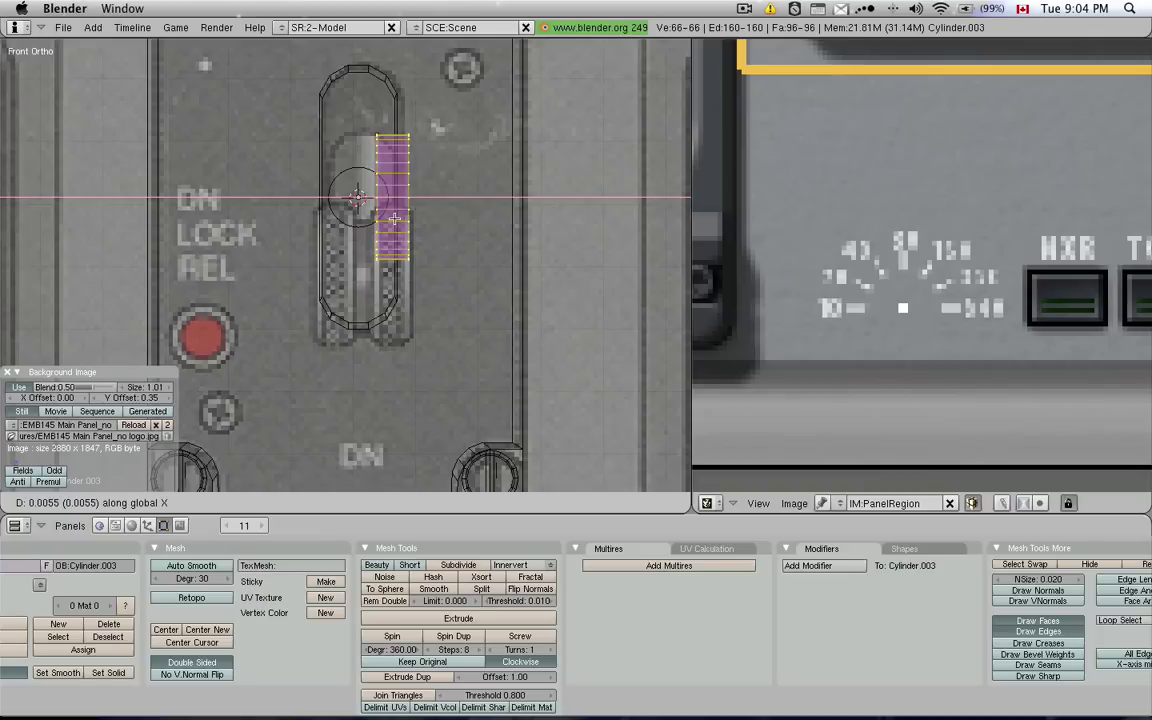
pyautogui.click(427, 278)
pyautogui.press('w')
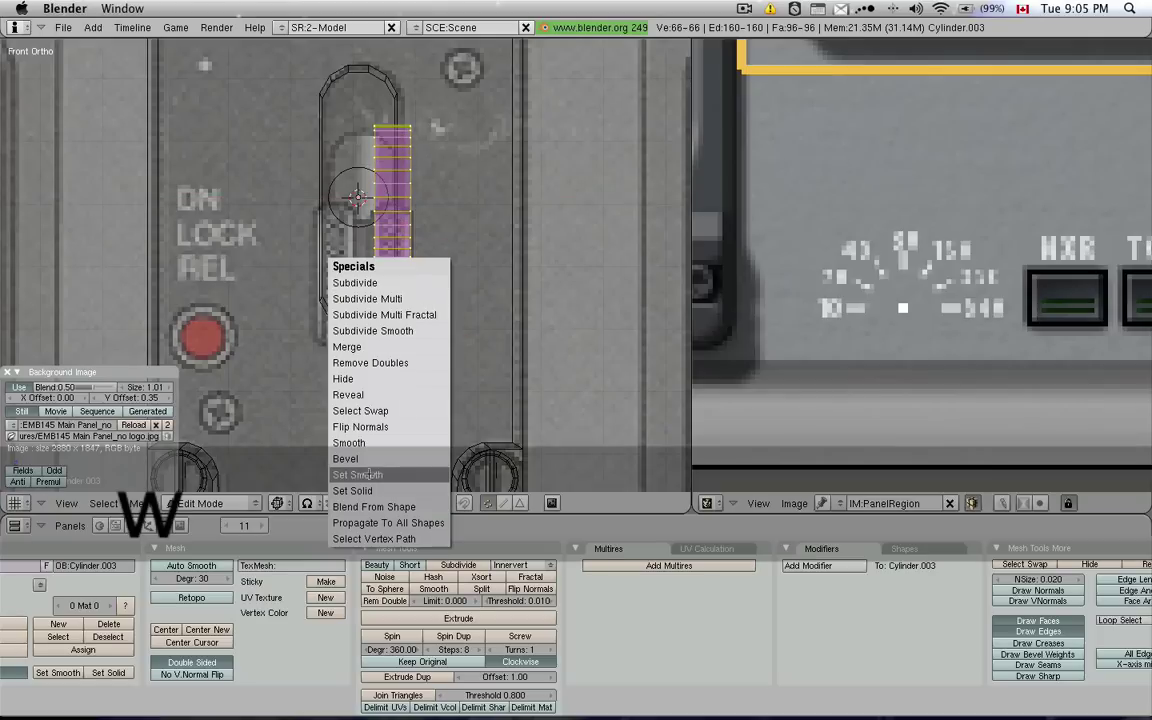
pyautogui.click(355, 459)
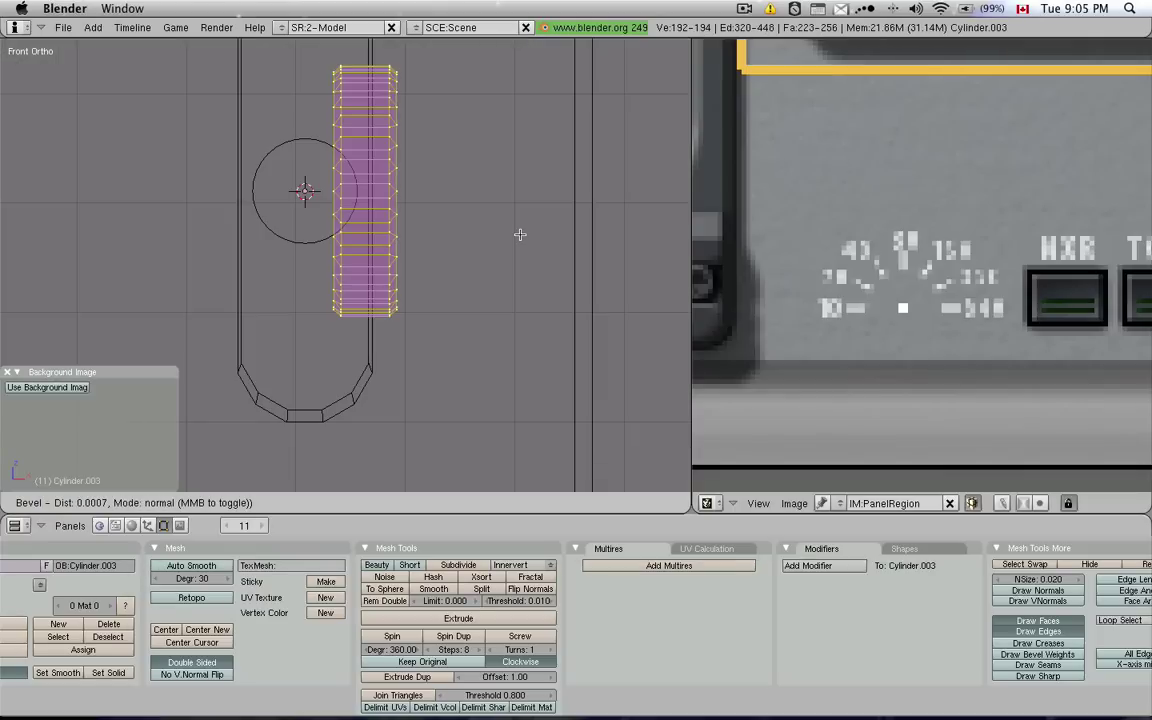
pyautogui.click(520, 234)
pyautogui.moveTo(517, 234); pyautogui.dragTo(488, 234, button='middle')
pyautogui.press('1')
pyautogui.press('z')
# Select the knob's rim edge loops, enlarge them slightly, then thin them along X.
pyautogui.keyDown('alt'); pyautogui.keyDown('shift'); pyautogui.click(344, 173); pyautogui.keyUp('shift'); pyautogui.keyUp('alt')
pyautogui.keyDown('alt'); pyautogui.keyDown('shift'); pyautogui.click(344, 170); pyautogui.keyUp('shift'); pyautogui.keyUp('alt')
pyautogui.press('3')
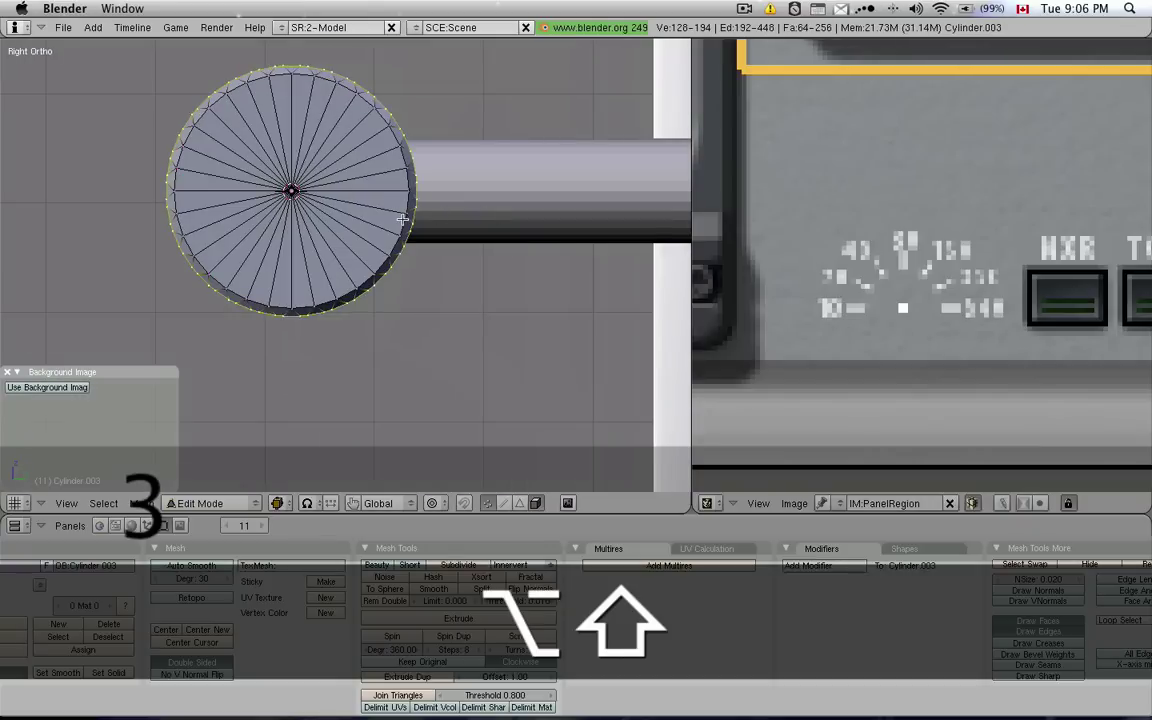
pyautogui.press('Tab')
pyautogui.press('Tab')
pyautogui.press('s')
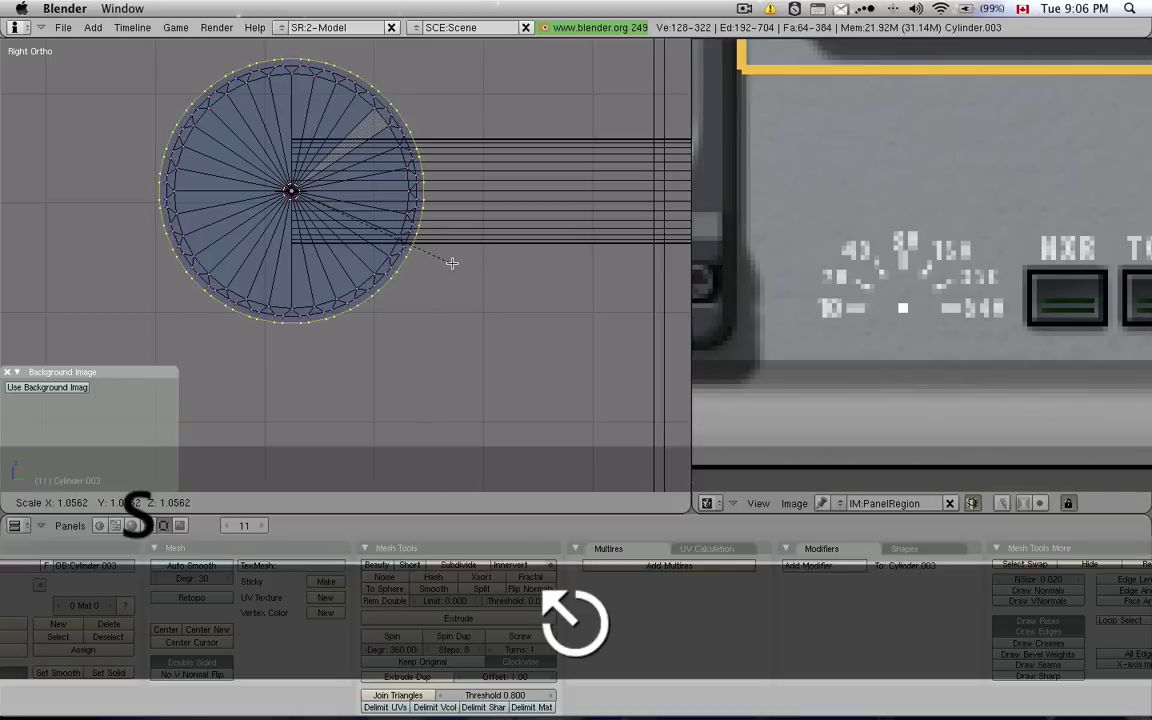
pyautogui.press('1')
pyautogui.click(455, 267)
pyautogui.press('1')
pyautogui.press('z')
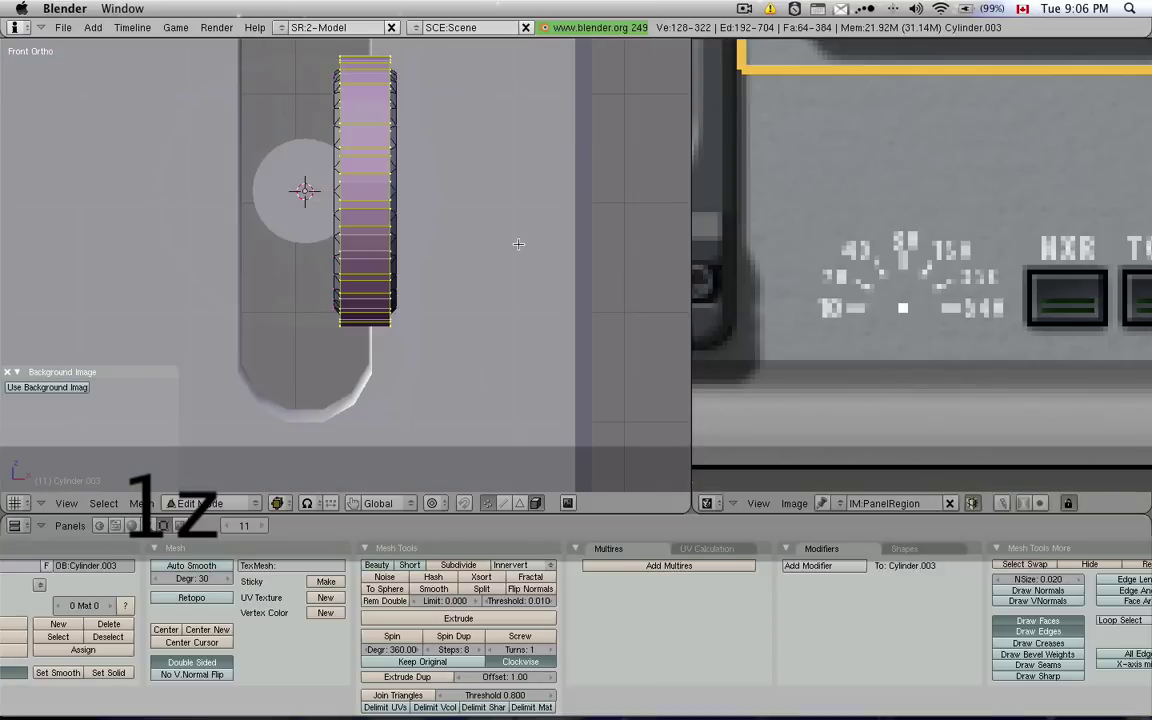
pyautogui.press('s')
pyautogui.press('x')
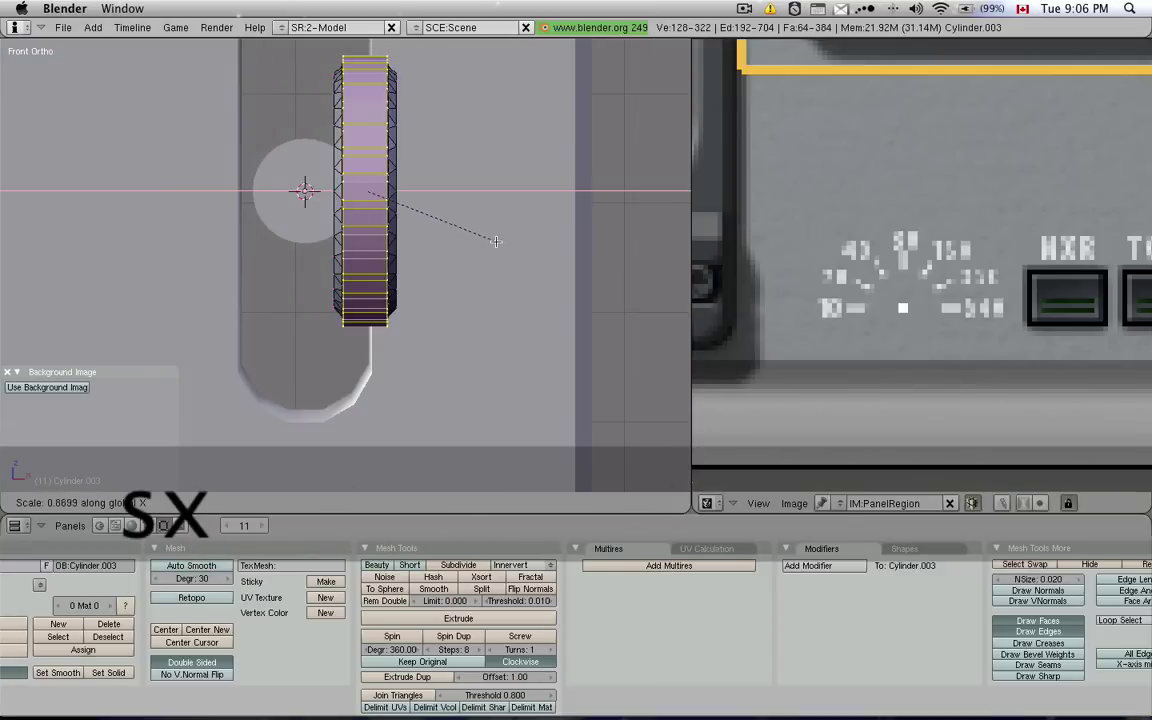
pyautogui.click(490, 240)
# Smooth-shade the knob and add an EdgeSplit modifier with a 30 split angle.
pyautogui.press('Tab')
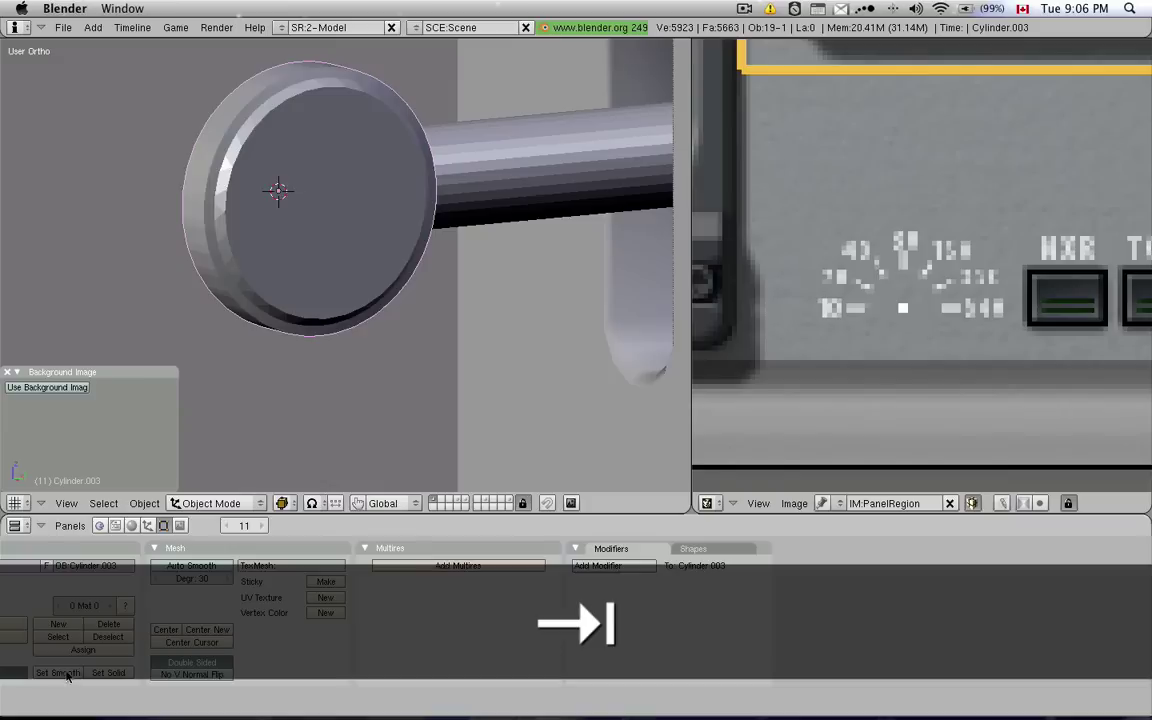
pyautogui.click(57, 672)
pyautogui.moveTo(154, 373)
pyautogui.mouseDown(button='middle')
pyautogui.moveTo(307, 218)
pyautogui.moveTo(400, 215)
pyautogui.mouseUp(button='middle')
pyautogui.click(610, 565)
pyautogui.click(612, 440)
pyautogui.press('KP_1')
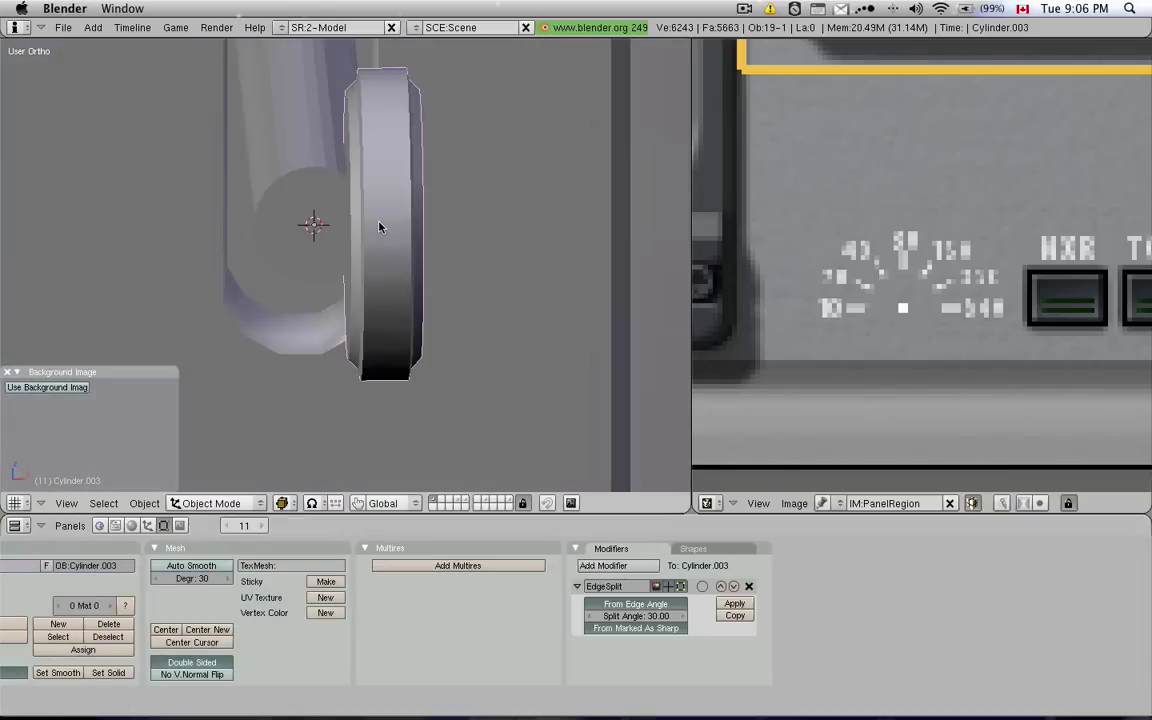
# Add a Mirror modifier to the knob, change its axis, and scale the knob along X.
pyautogui.click(590, 565)
pyautogui.click(605, 373)
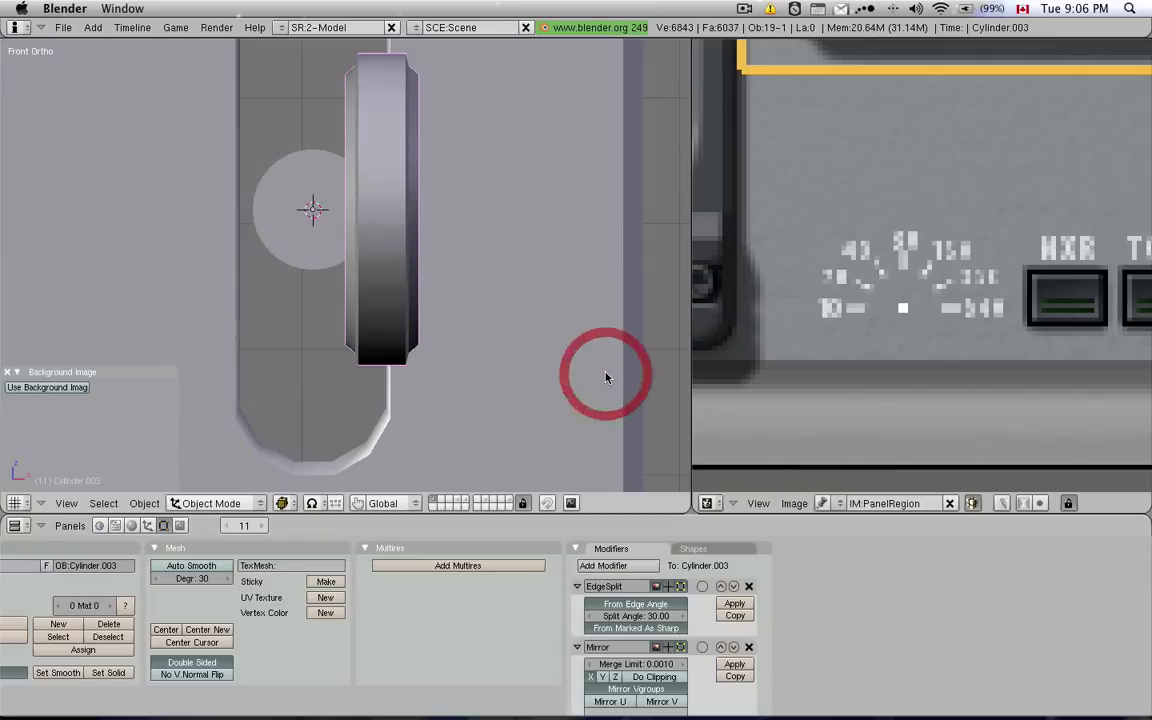
pyautogui.press('z')
pyautogui.click(593, 678)
pyautogui.press('Tab')
pyautogui.press('s')
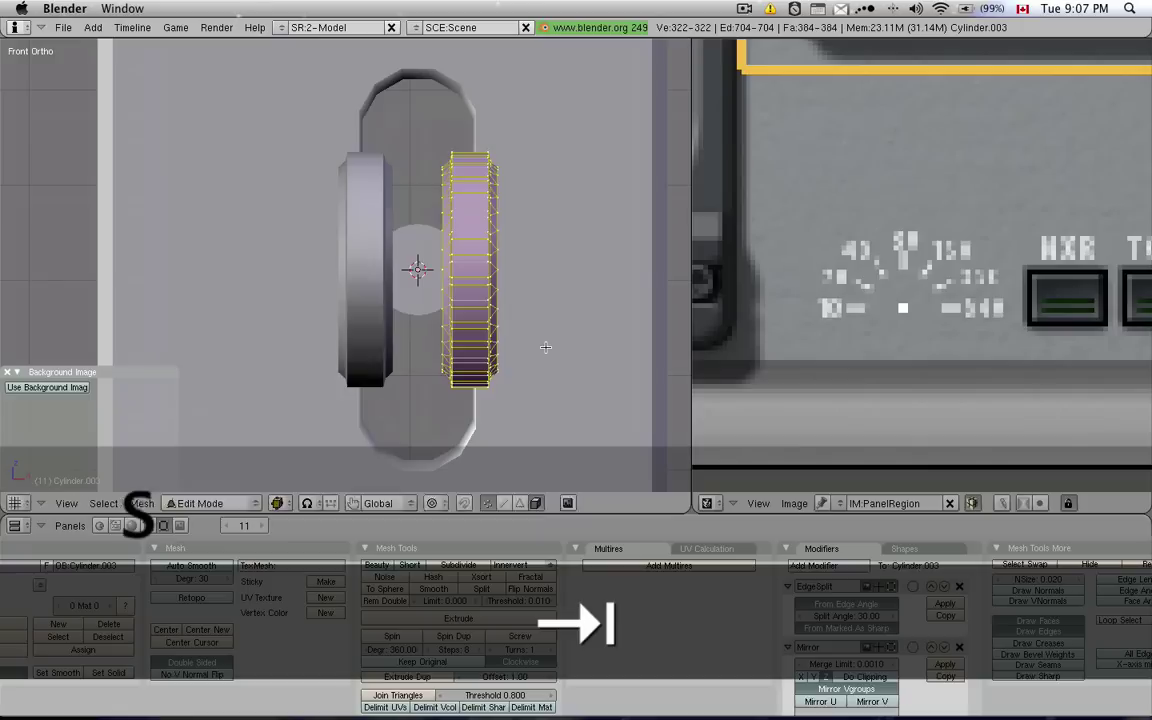
pyautogui.press('x')
pyautogui.click(609, 399)
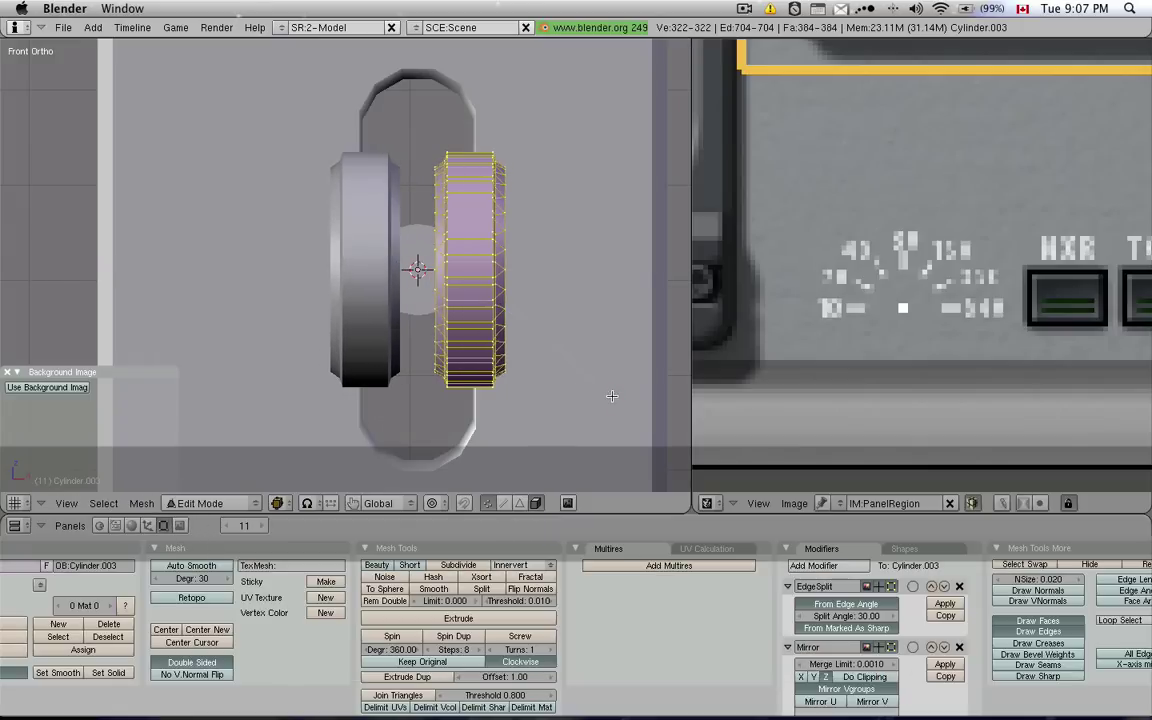
pyautogui.press('Tab')
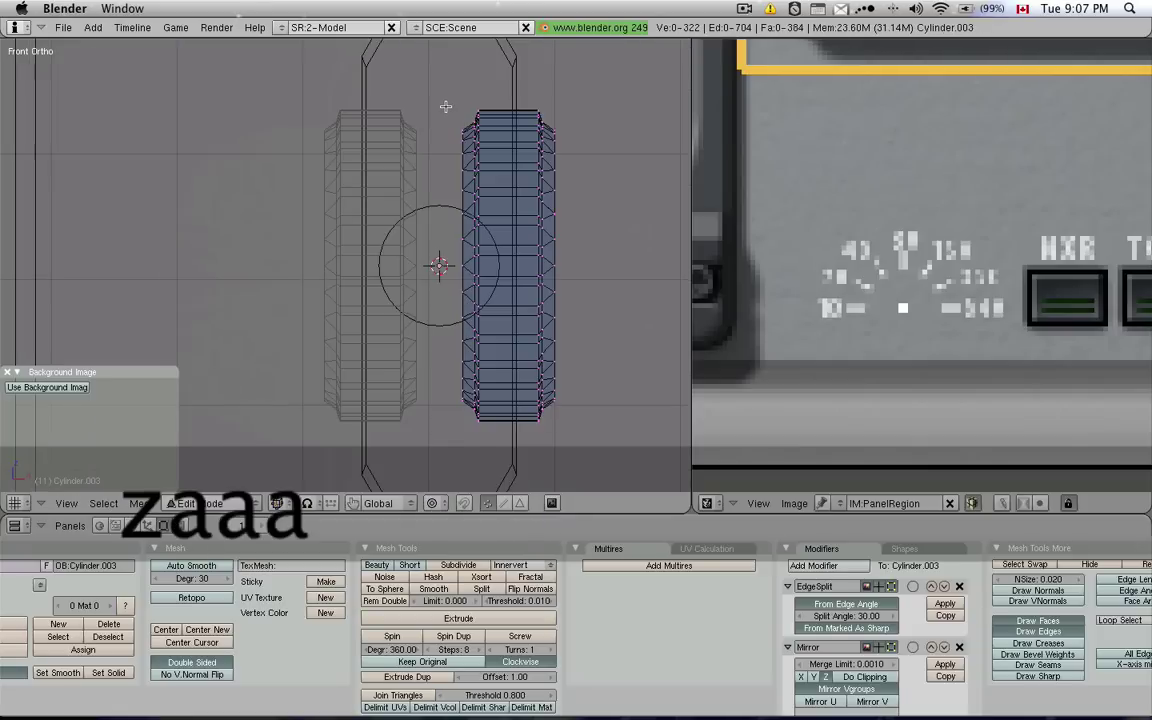
# Box-select the knob's left vertex column, extrude it, and delete the unwanted geometry.
pyautogui.press('b')
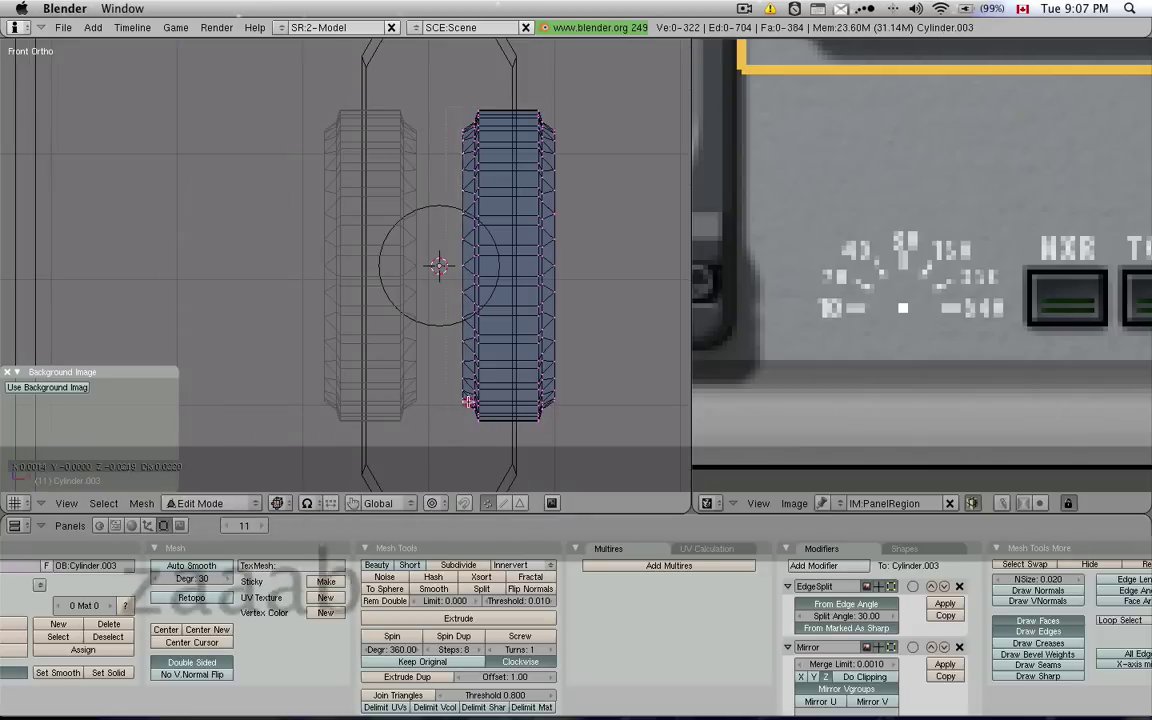
pyautogui.moveTo(423, 120); pyautogui.dragTo(468, 418)
pyautogui.press('e')
pyautogui.click(489, 216)
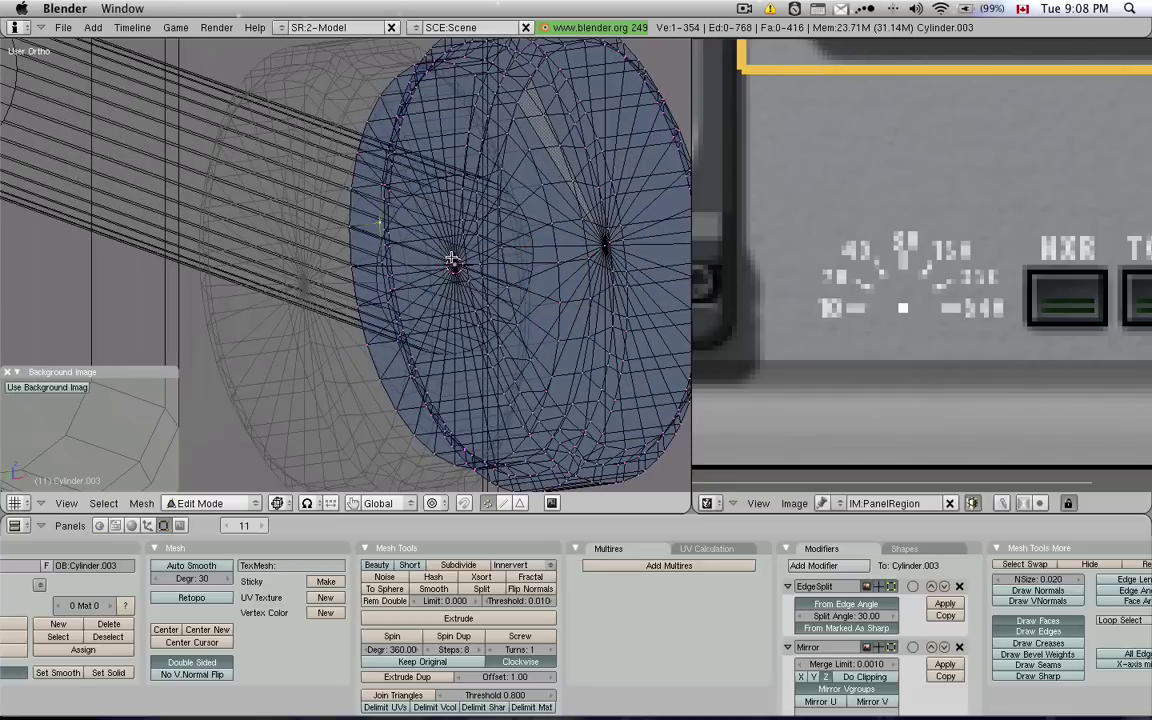
pyautogui.click(452, 252)
pyautogui.press('x')
pyautogui.click(470, 249)
# Smooth-shade the lever rod and join rod and knob into one object with Ctrl+J.
pyautogui.press('Tab')
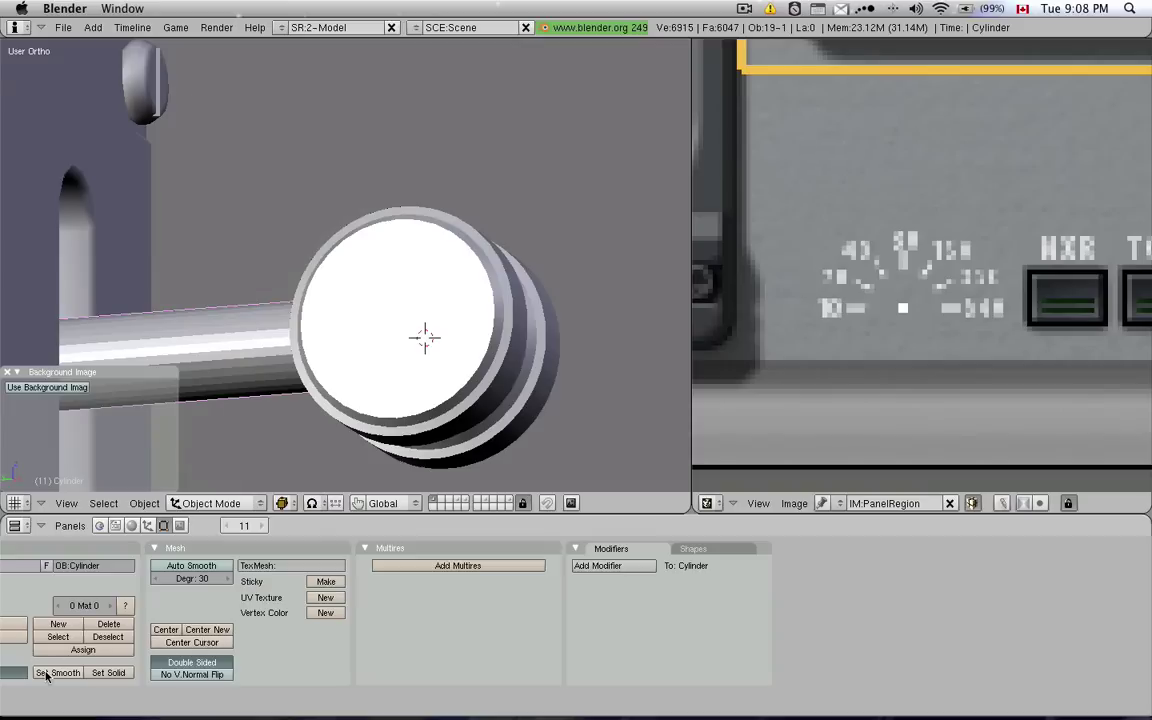
pyautogui.click(57, 672)
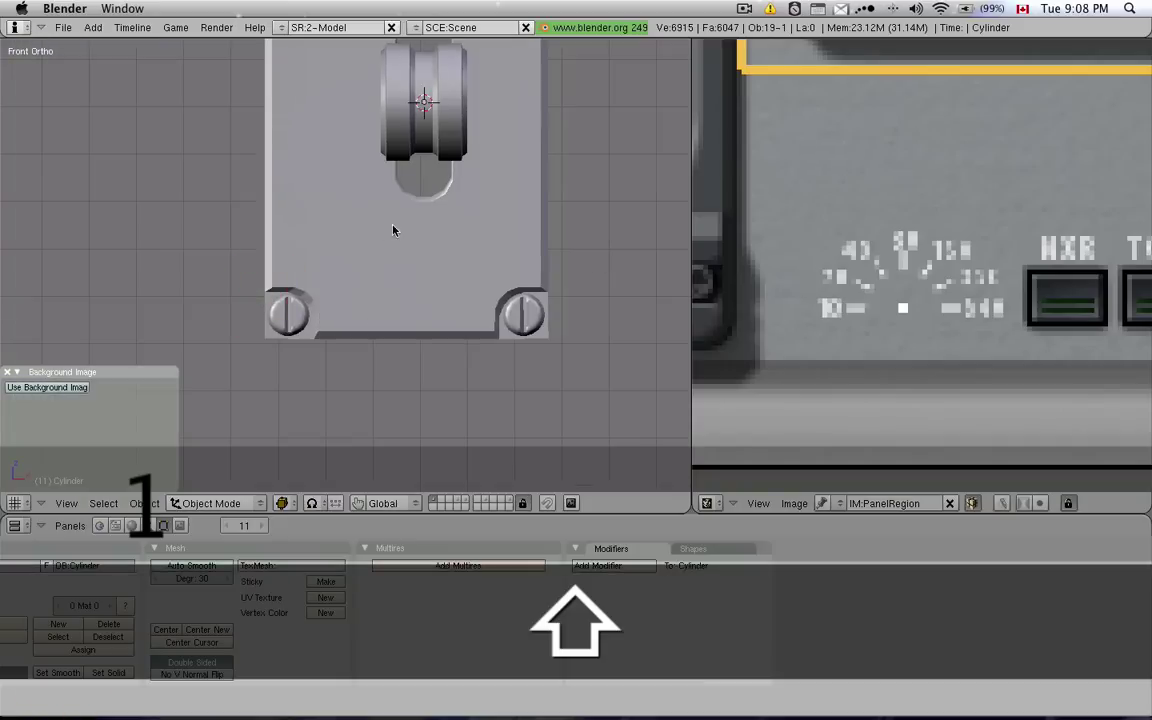
pyautogui.moveTo(393, 229); pyautogui.dragTo(333, 323, button='middle')
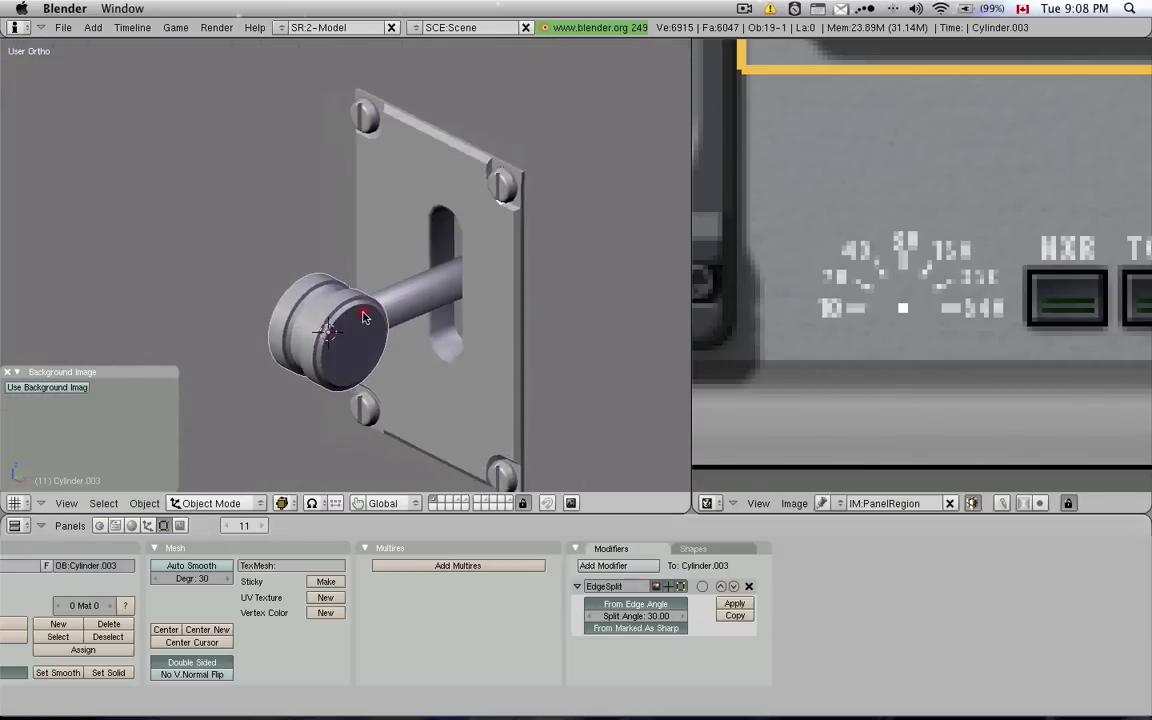
pyautogui.scroll(3, 362, 318)
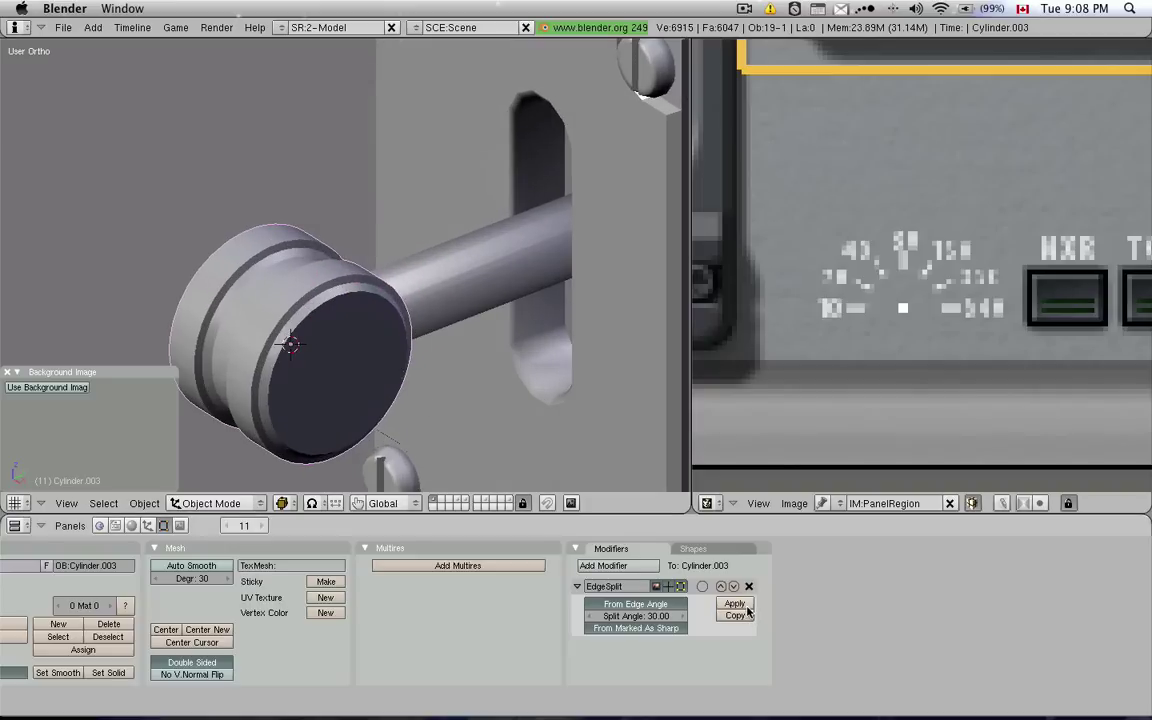
pyautogui.keyDown('shift'); pyautogui.rightClick(412, 277); pyautogui.keyUp('shift')
pyautogui.hotkey('ctrl', 'j')
pyautogui.moveTo(292, 333)
pyautogui.mouseDown(button='middle')
pyautogui.moveTo(283, 321)
pyautogui.moveTo(310, 345)
pyautogui.mouseUp(button='middle')
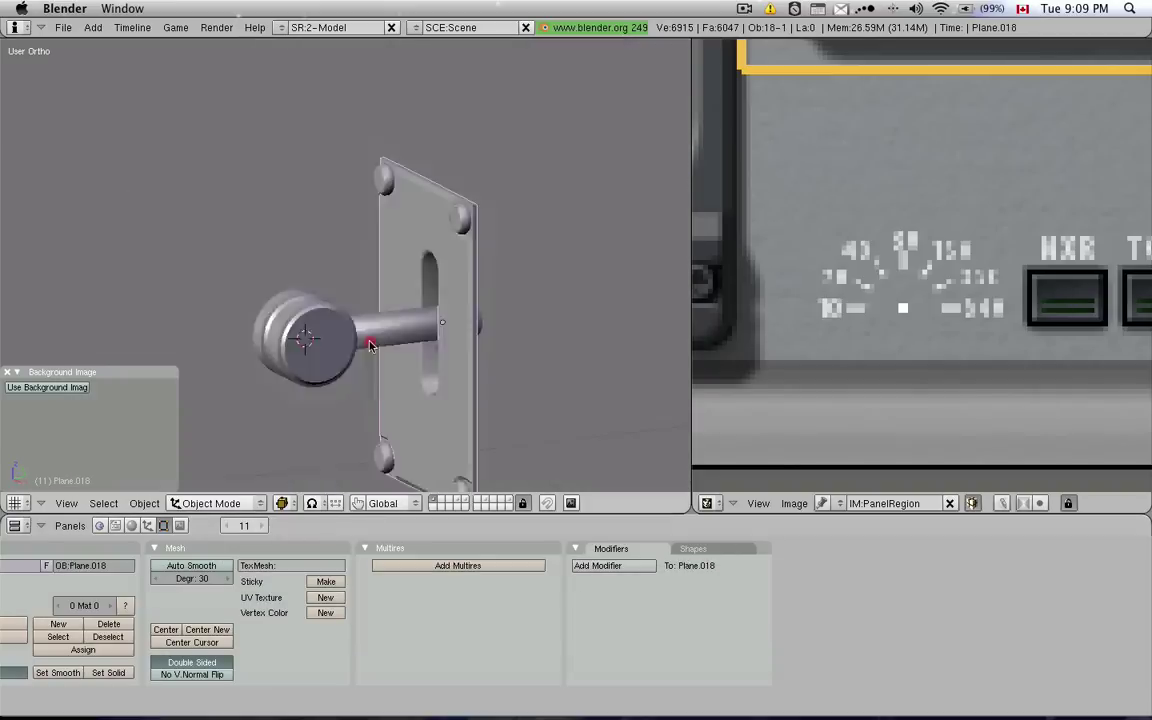
# Select the lever cylinder and snap the 3D cursor to it.
pyautogui.press('KP_1')
pyautogui.rightClick(411, 330)
pyautogui.press('KP_3')
pyautogui.hotkey('shift', 's')
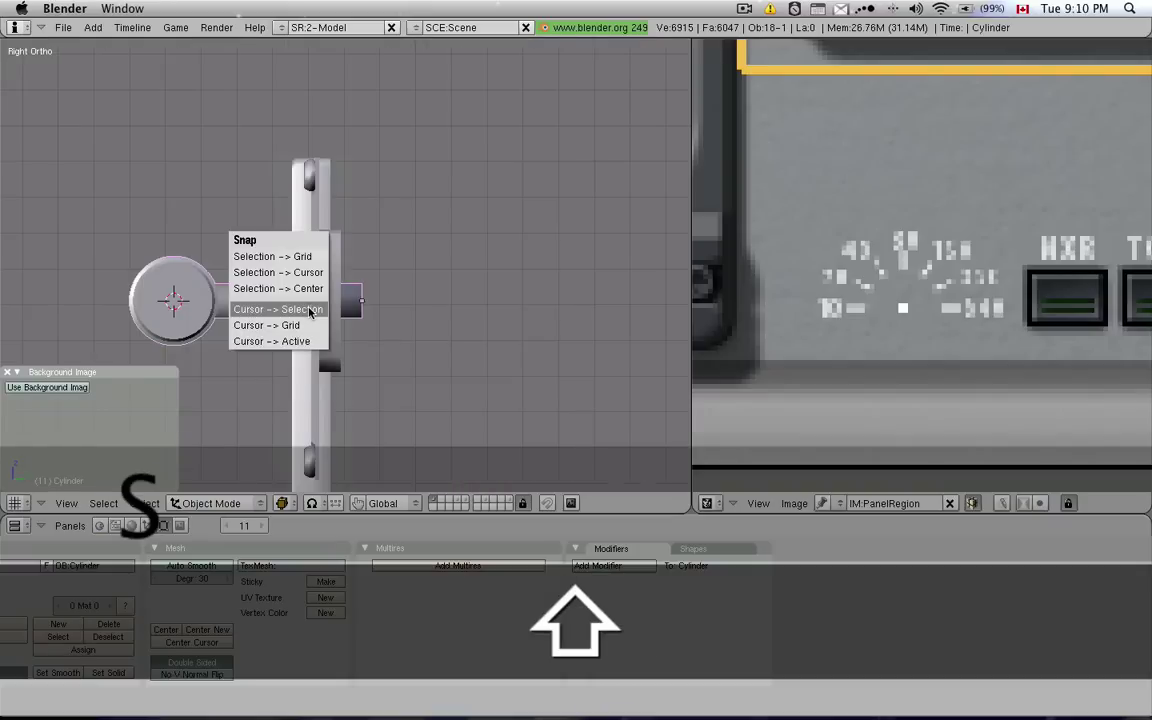
pyautogui.click(310, 311)
pyautogui.scroll(-3, 300, 330)
# Add an armature bone at the cursor, move it along the lever, then select lever and armature.
pyautogui.press('space')
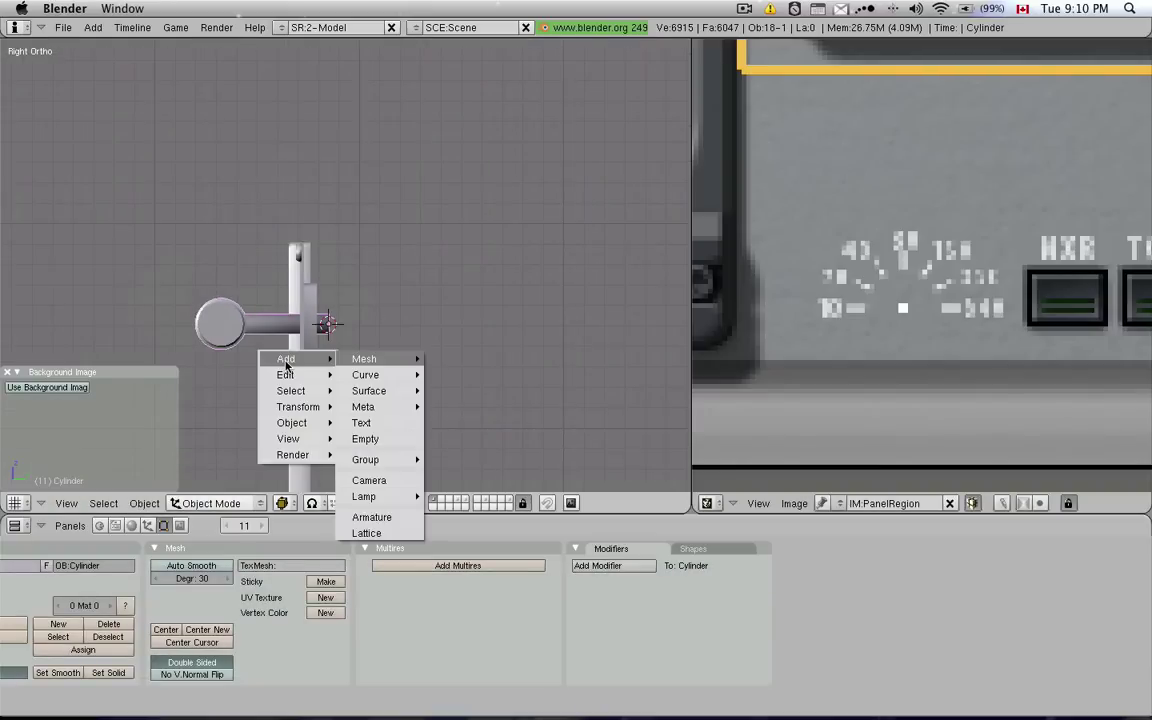
pyautogui.moveTo(416, 364)
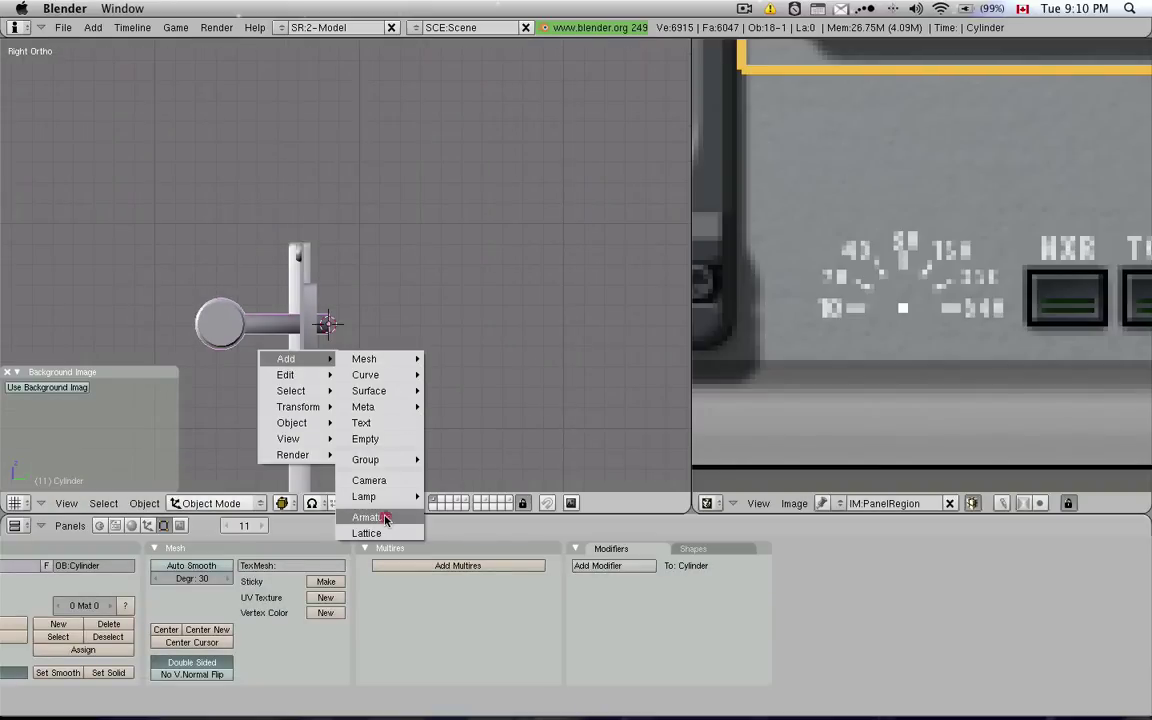
pyautogui.click(385, 518)
pyautogui.scroll(-4, 404, 314)
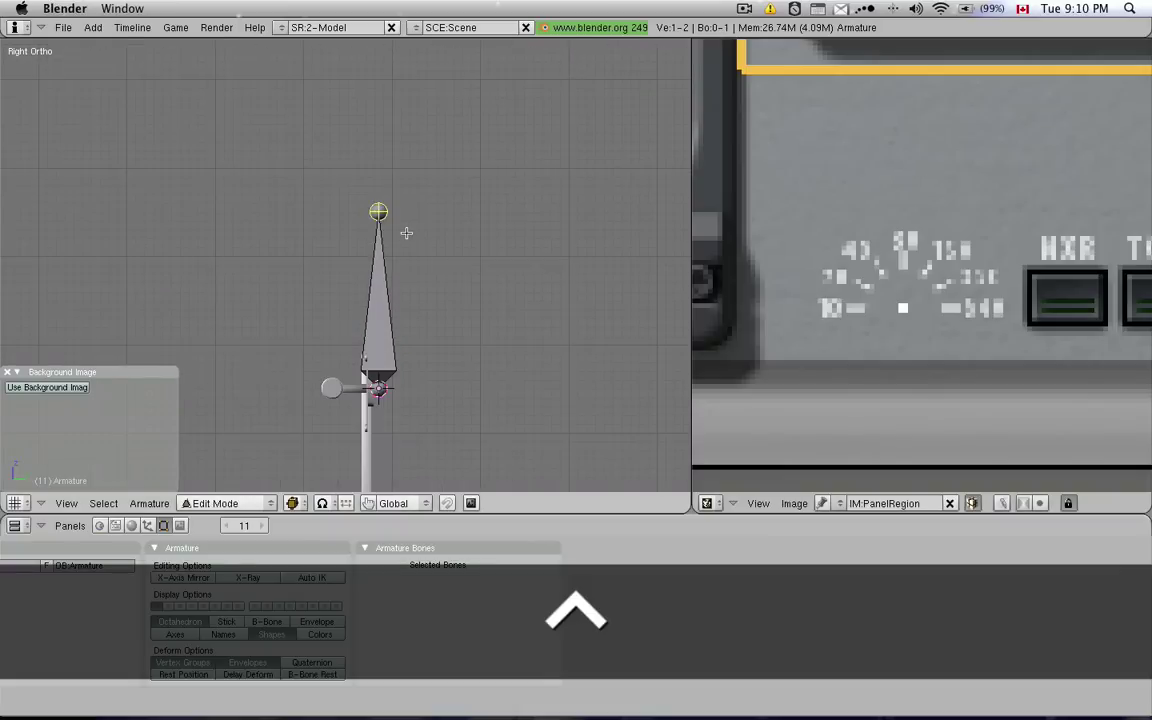
pyautogui.press('g')
pyautogui.press('Tab')
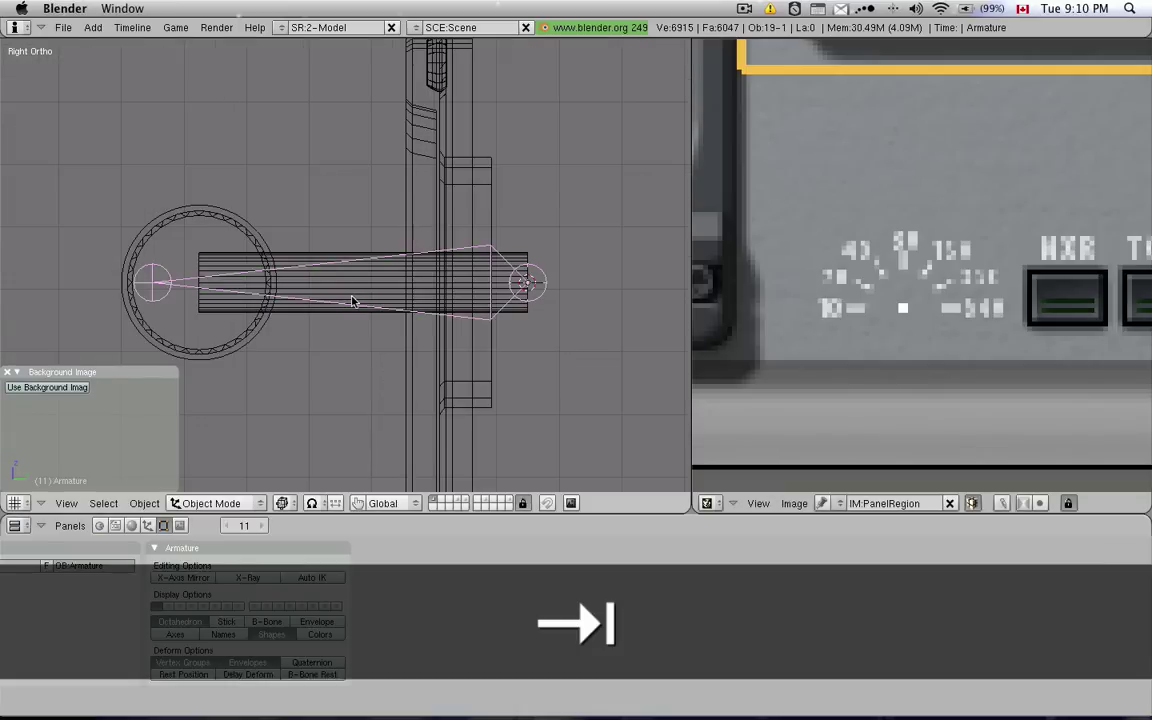
pyautogui.press('Tab')
pyautogui.press('Tab')
pyautogui.press('Tab')
pyautogui.press('Tab')
pyautogui.press('Tab')
pyautogui.press('Tab')
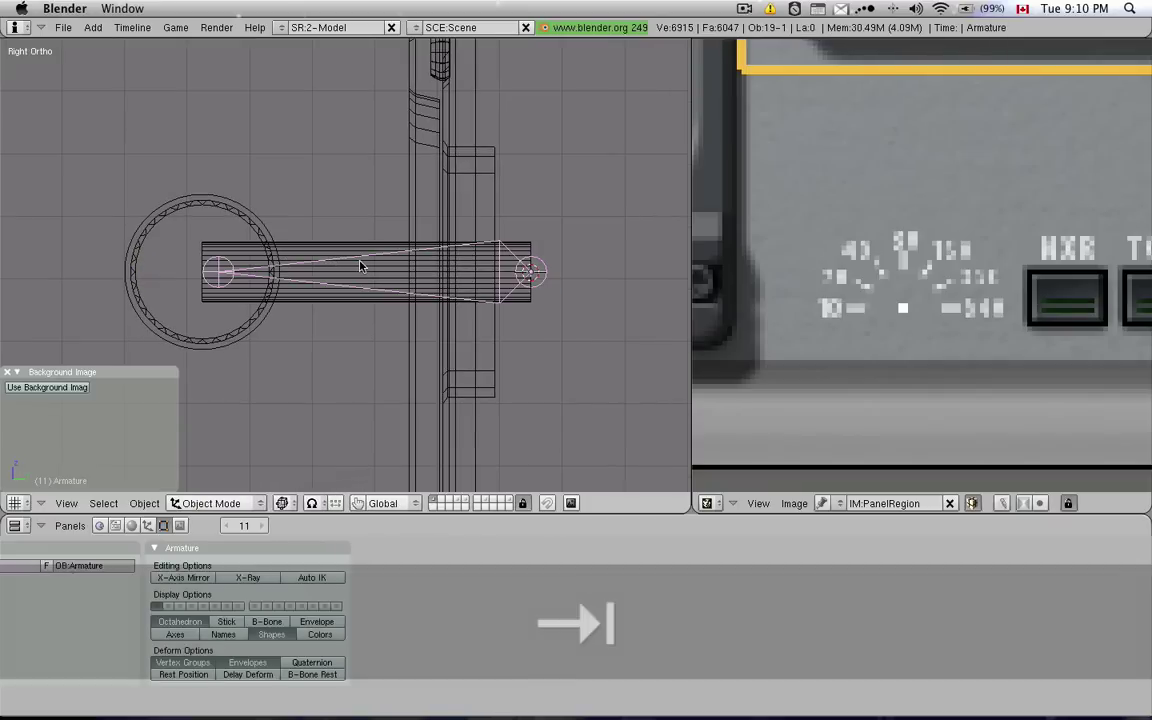
pyautogui.rightClick(277, 246)
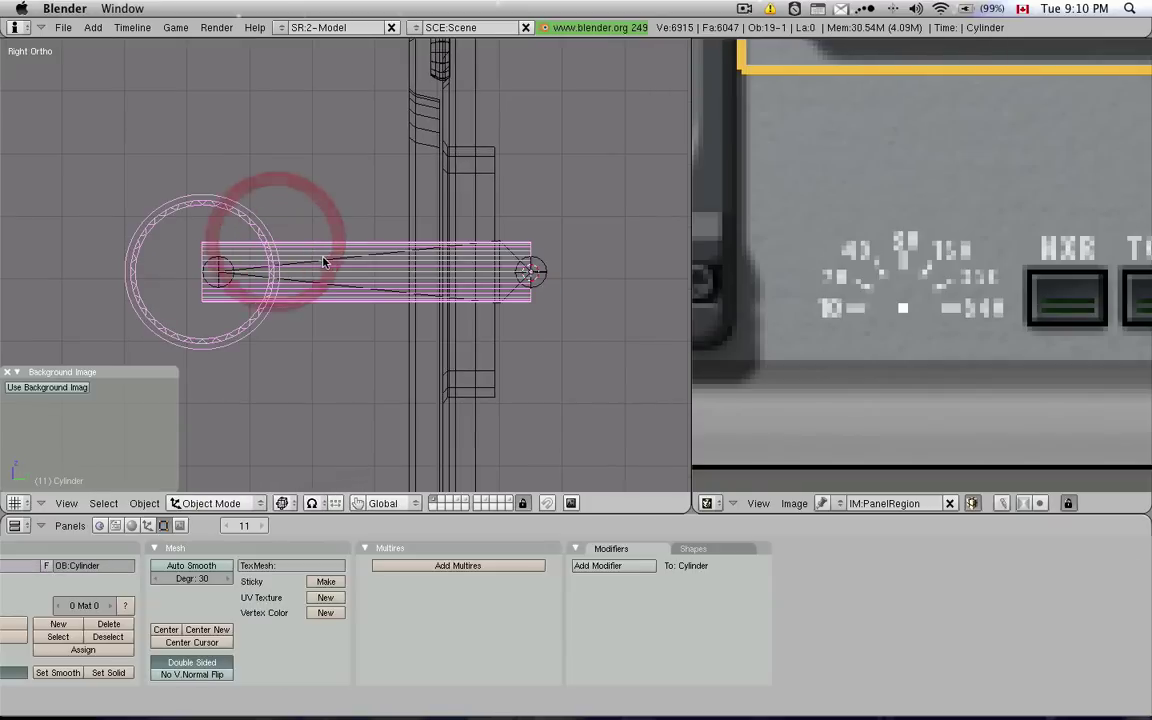
pyautogui.keyDown('shift'); pyautogui.rightClick(324, 259); pyautogui.keyUp('shift')
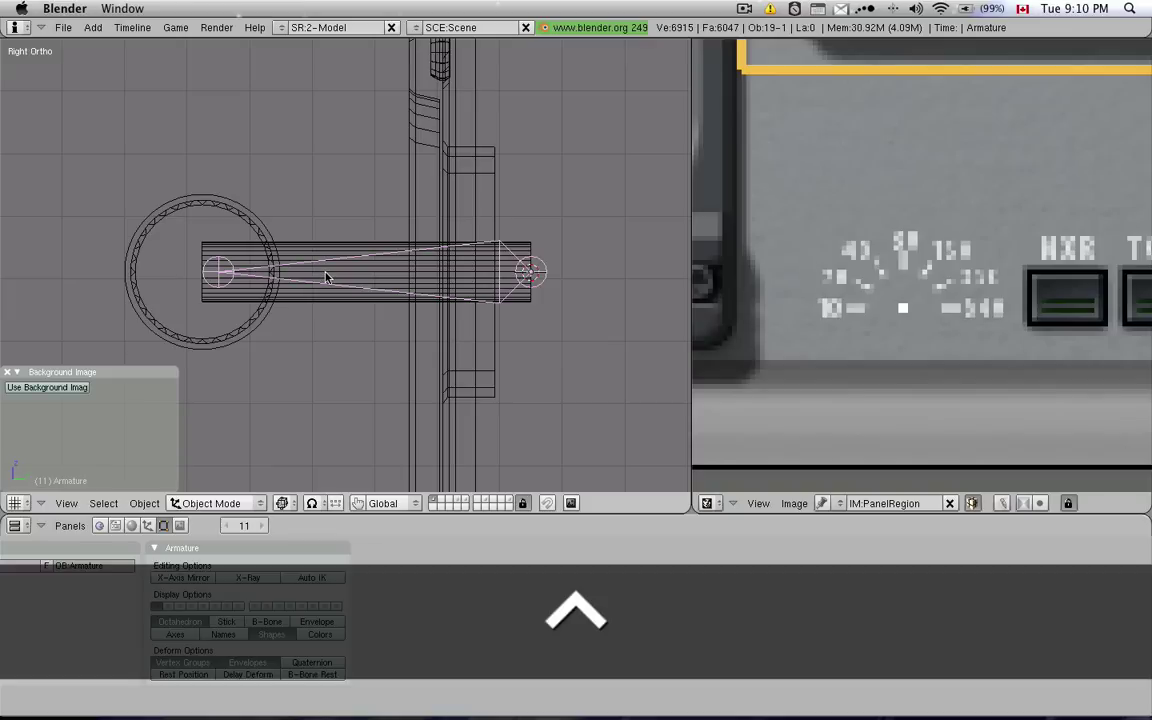
# Put the armature into Pose Mode with its bone selected.
pyautogui.click(208, 503)
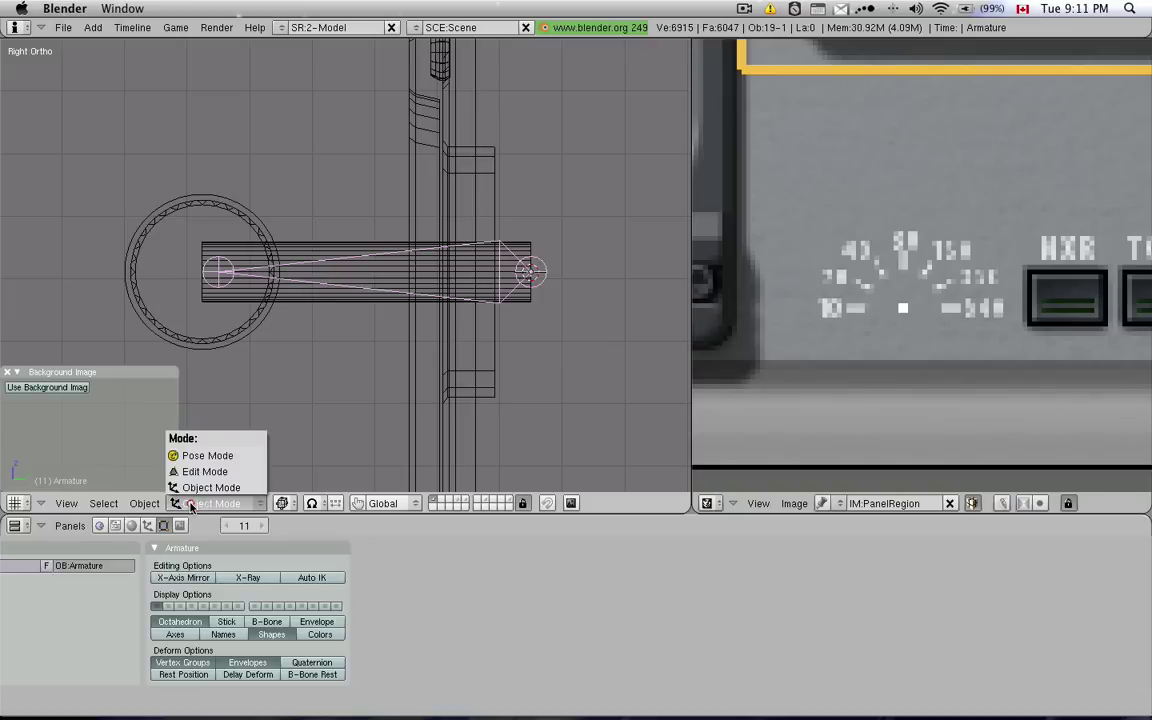
pyautogui.click(205, 455)
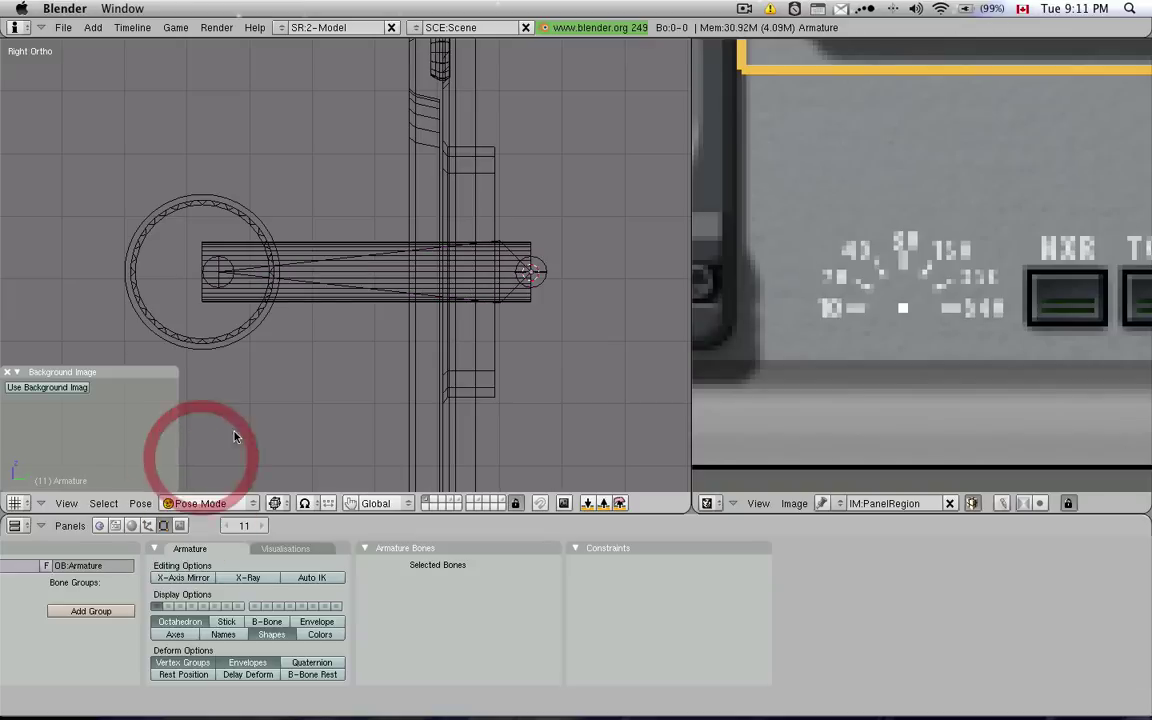
pyautogui.rightClick(322, 286)
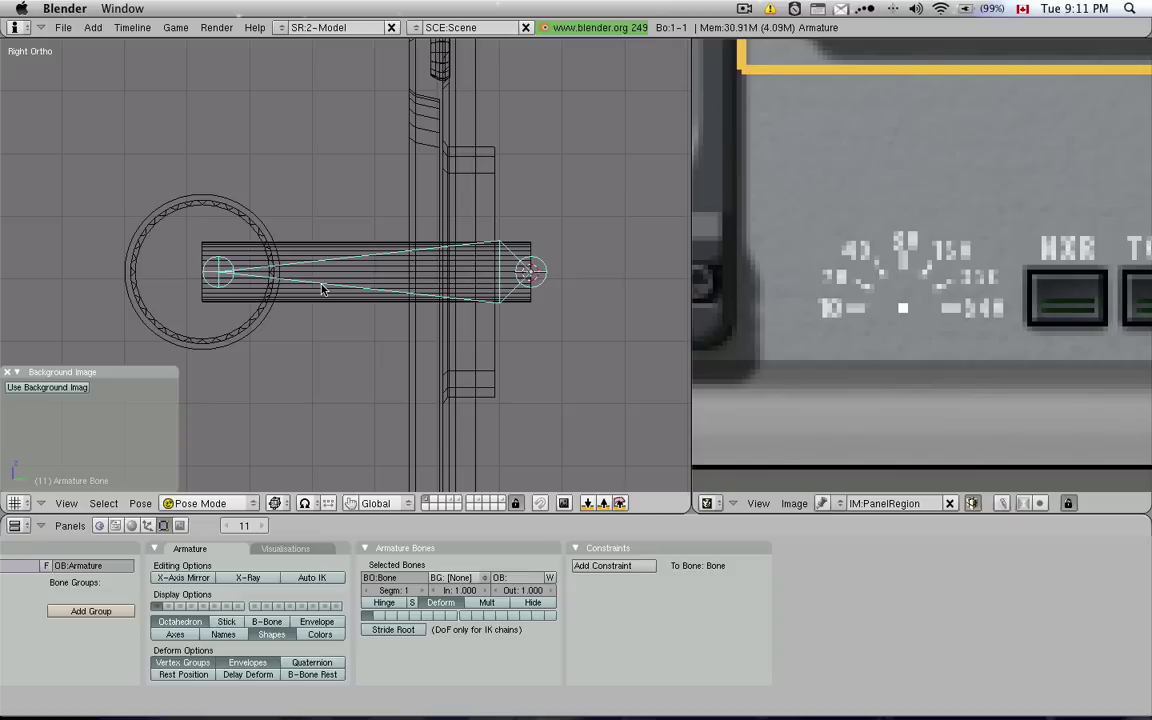
pyautogui.hotkey('ctrl', 'Tab')
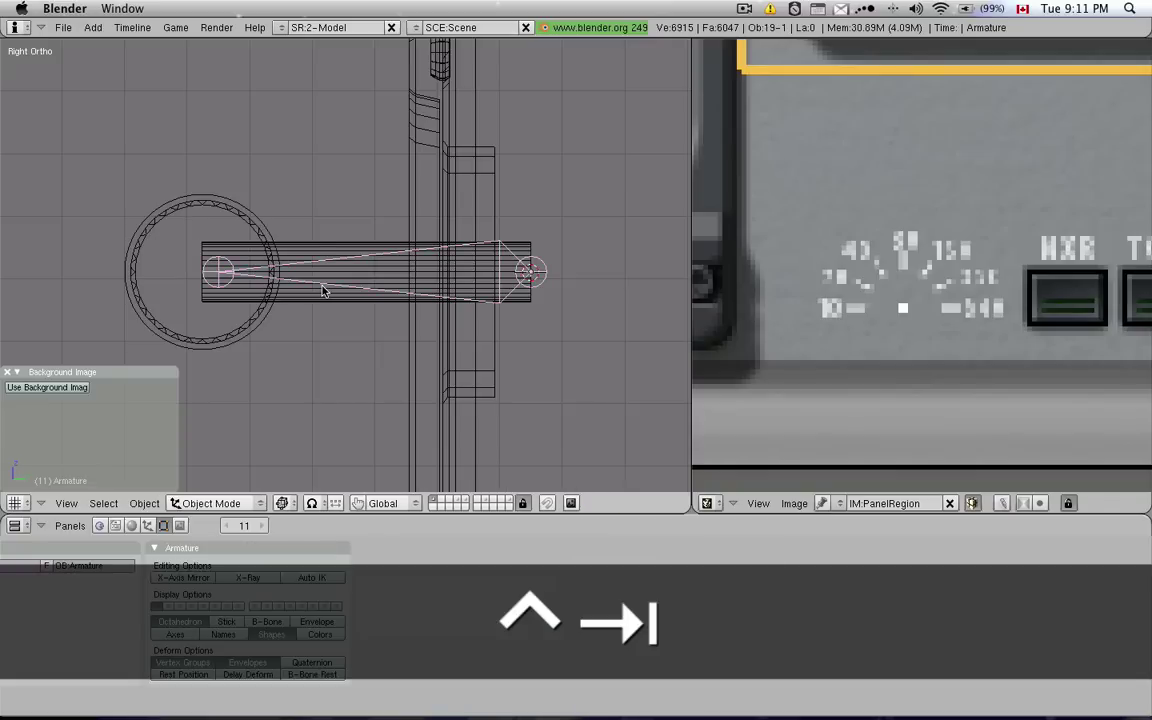
pyautogui.hotkey('ctrl', 'Tab')
pyautogui.hotkey('ctrl', 'Tab')
pyautogui.hotkey('ctrl', 'Tab')
pyautogui.hotkey('ctrl', 'Tab')
pyautogui.hotkey('ctrl', 'Tab')
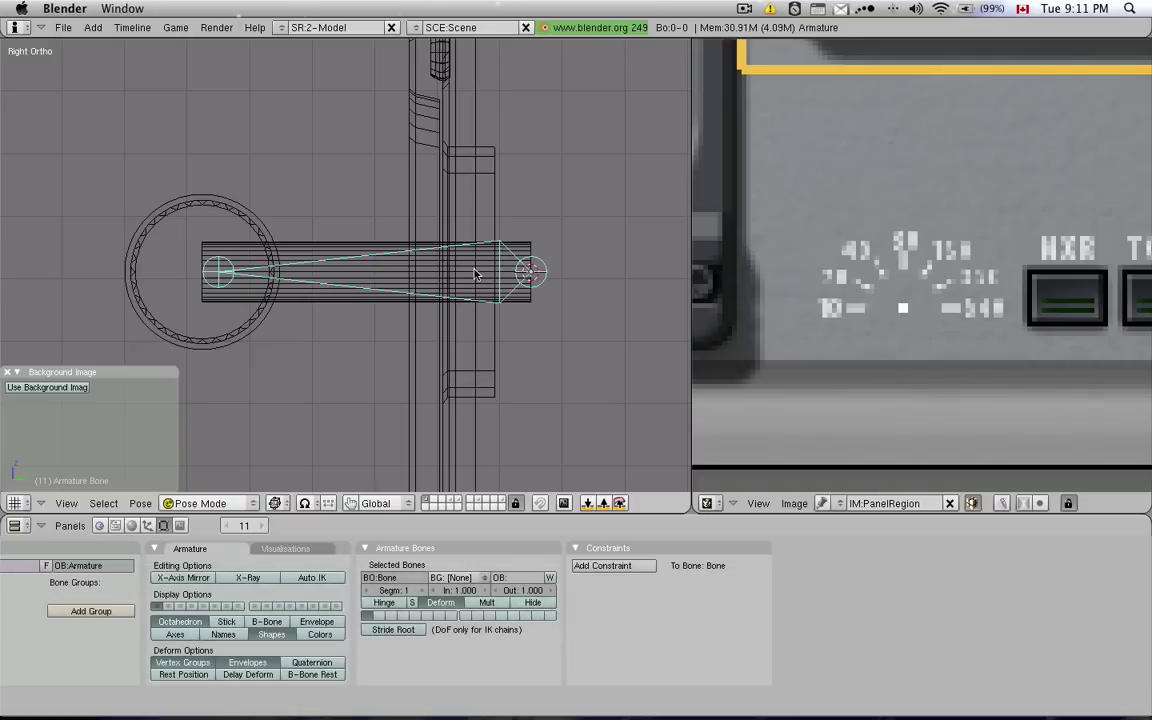
# Select the lever mesh, add the bone to the selection, and bring up the parenting choices.
pyautogui.rightClick(252, 222)
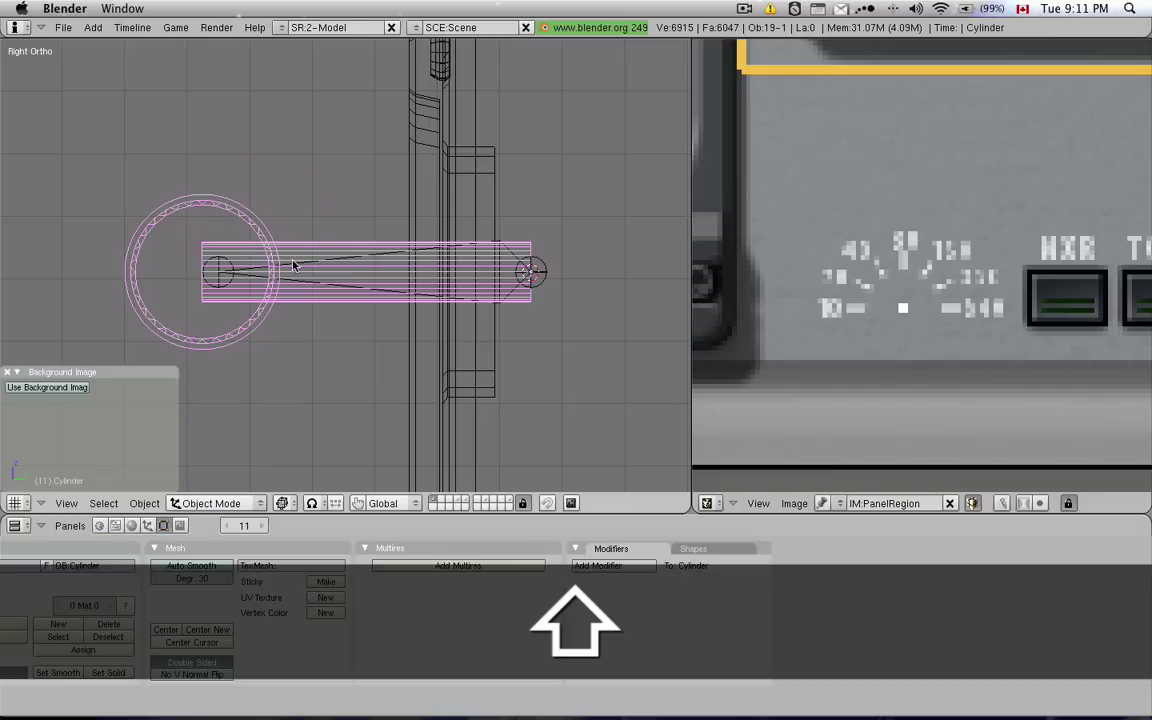
pyautogui.keyDown('shift'); pyautogui.rightClick(293, 264); pyautogui.keyUp('shift')
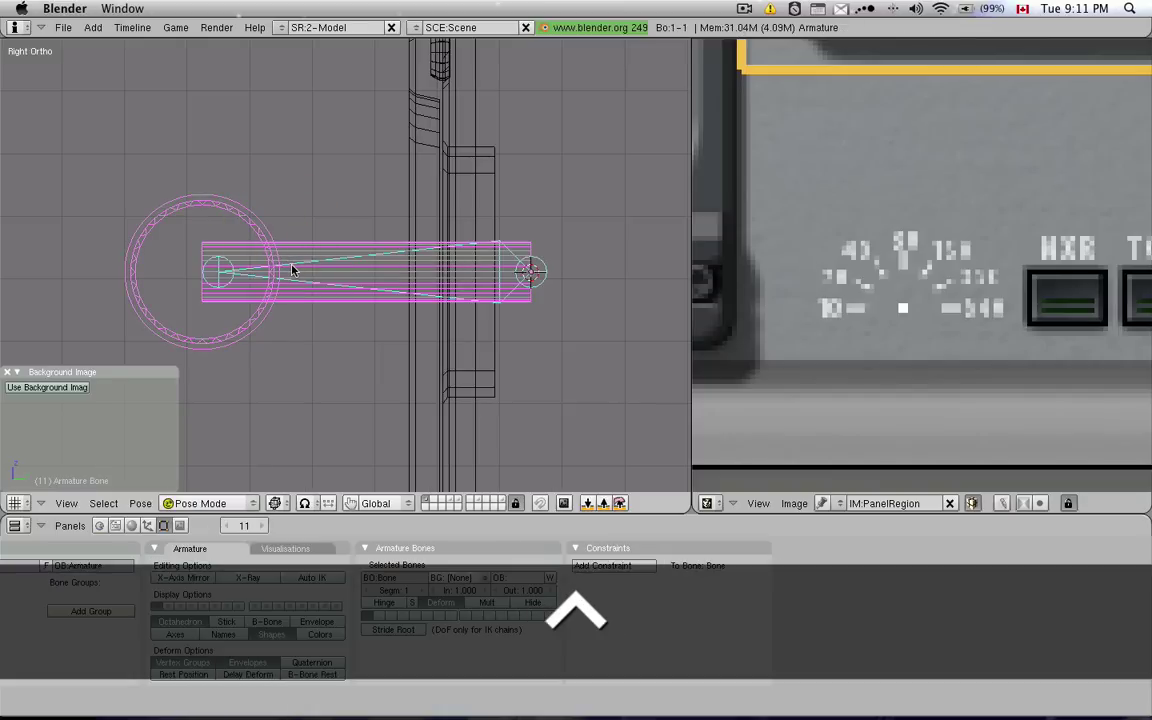
pyautogui.hotkey('ctrl', 'p')
# Parent the lever to the bone and make the right pane an Ipo Curve Editor.
pyautogui.click(293, 267)
pyautogui.scroll(-2, 293, 270)
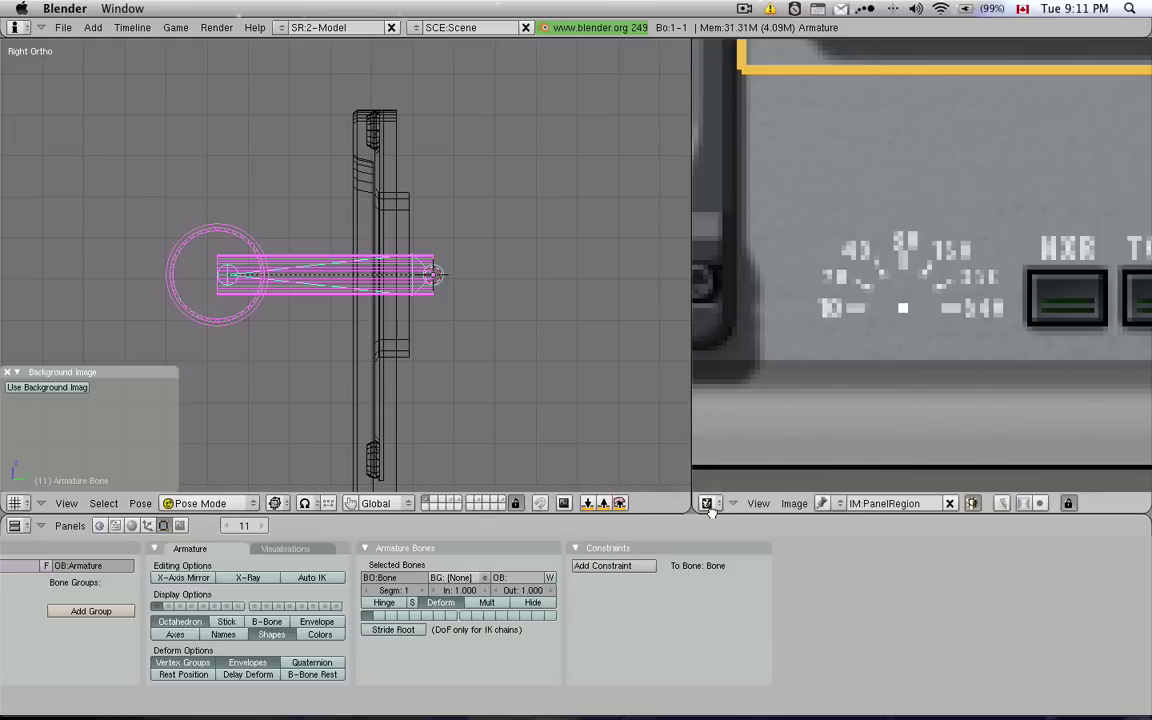
pyautogui.click(707, 503)
pyautogui.click(726, 469)
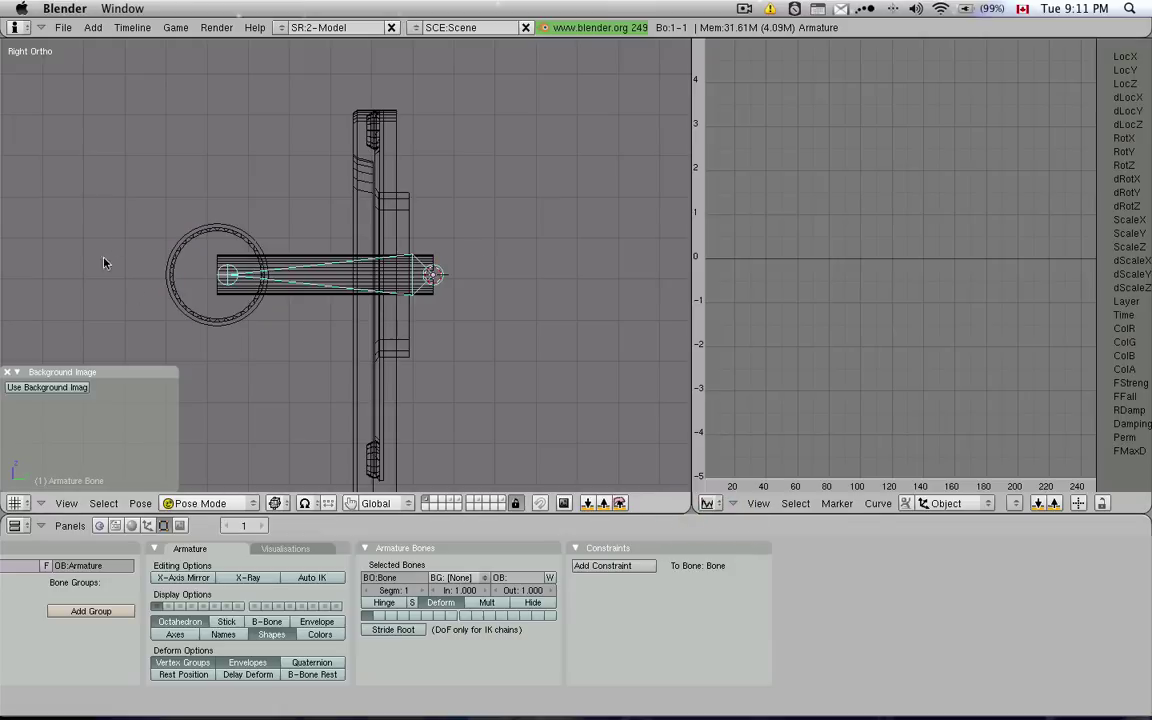
# Tilt the lever bone down 30° with snapping and key its rotation at frame 1.
pyautogui.press('r')
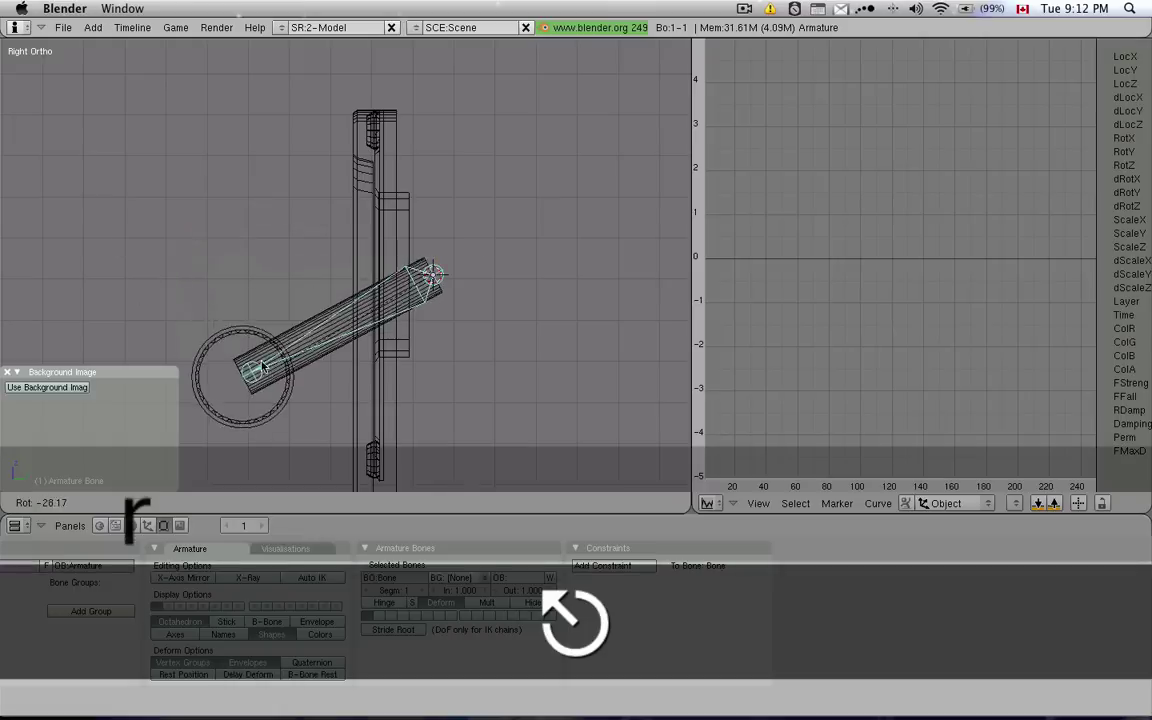
pyautogui.press('Escape')
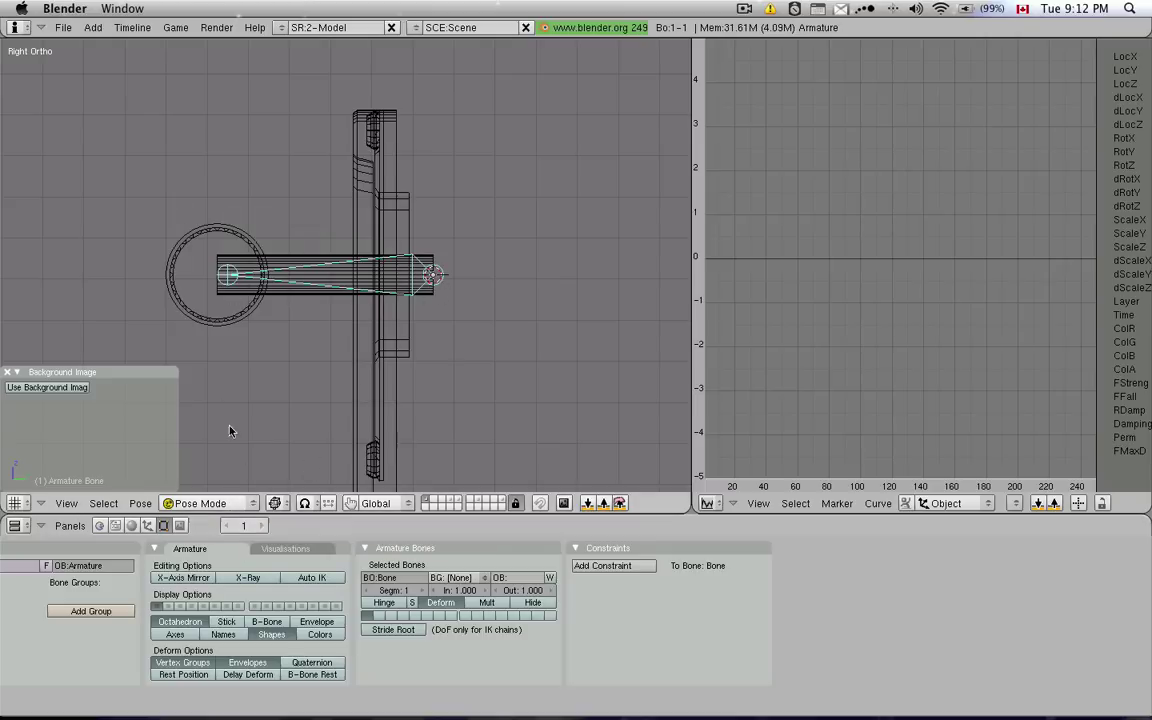
pyautogui.press('r')
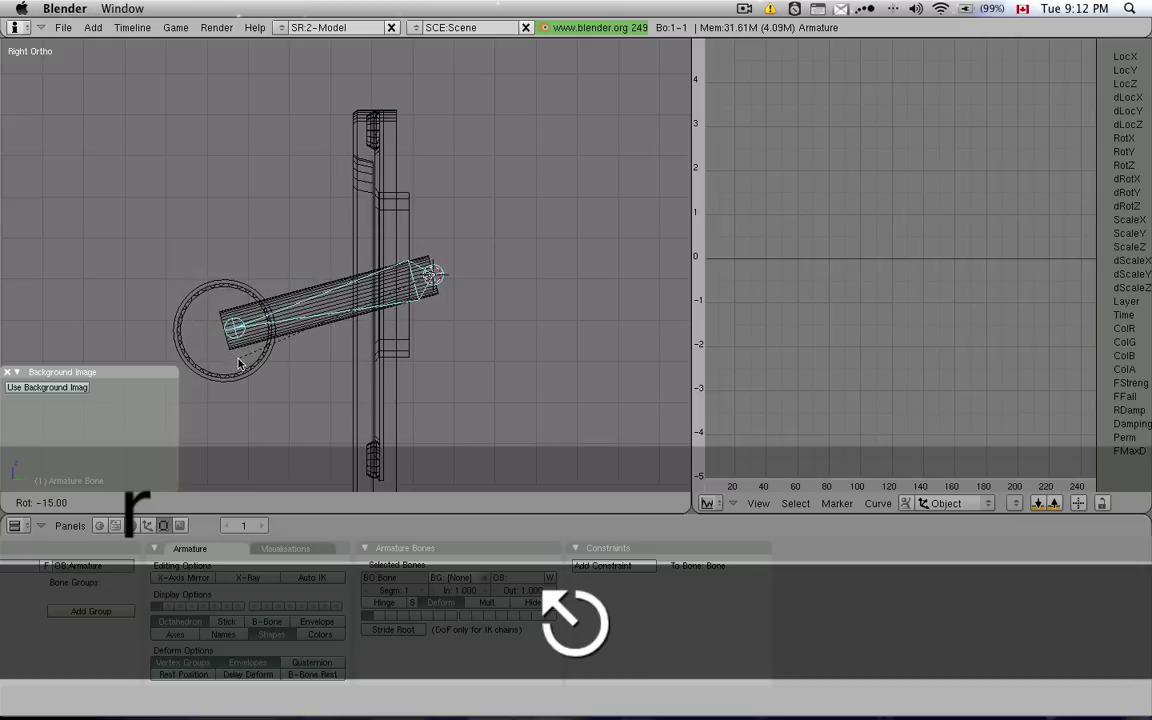
pyautogui.press('ctrl')
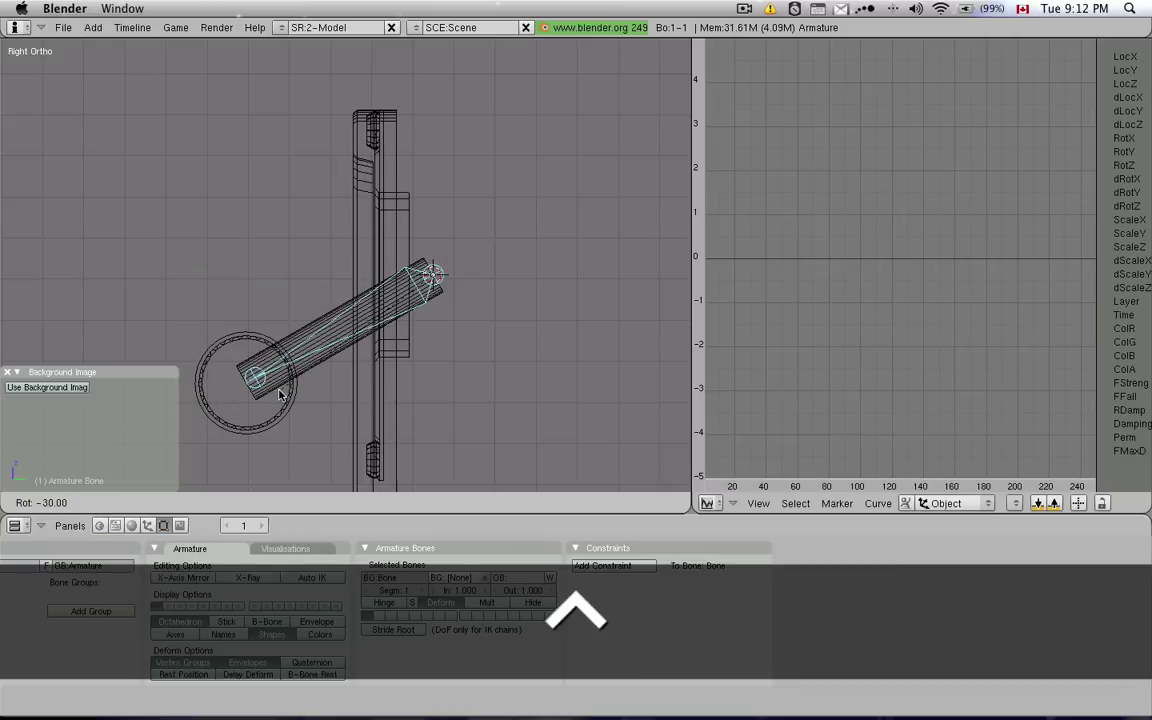
pyautogui.click(280, 395)
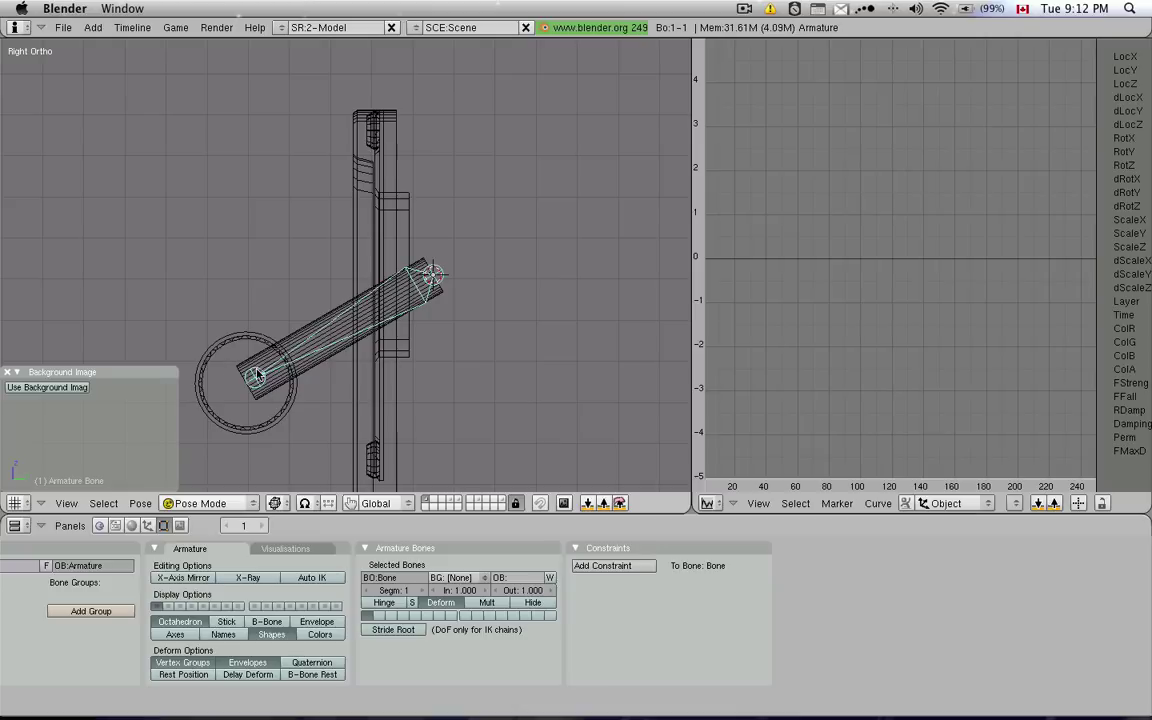
pyautogui.press('i')
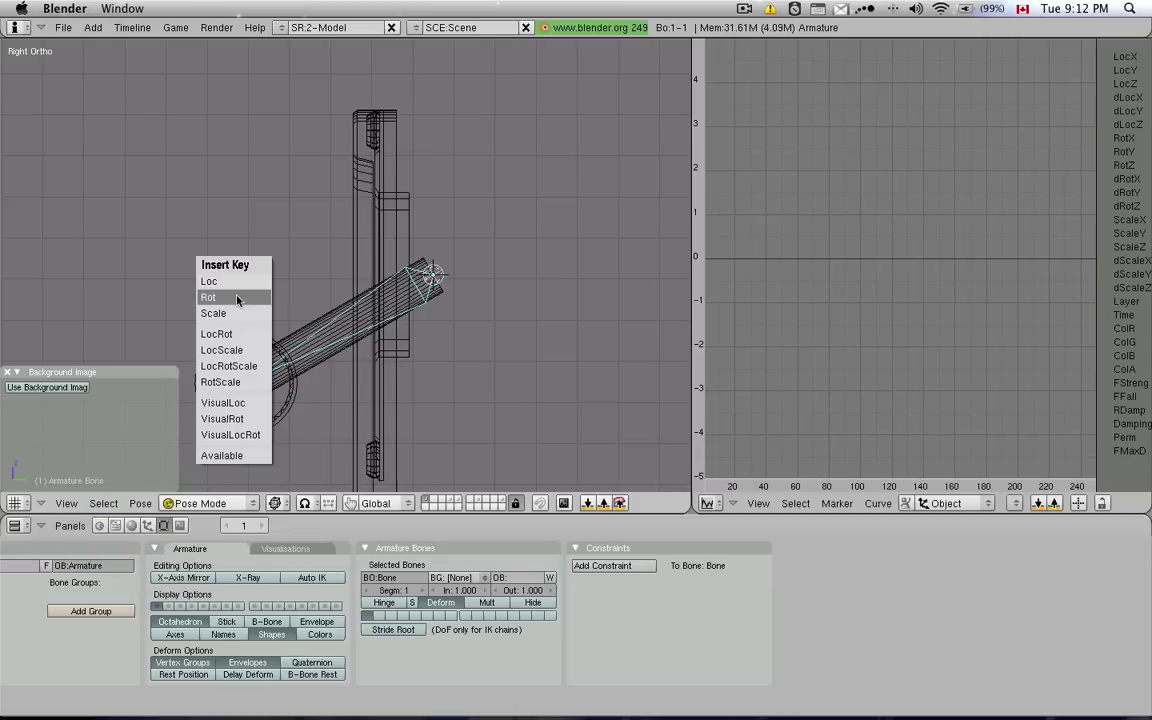
pyautogui.click(237, 297)
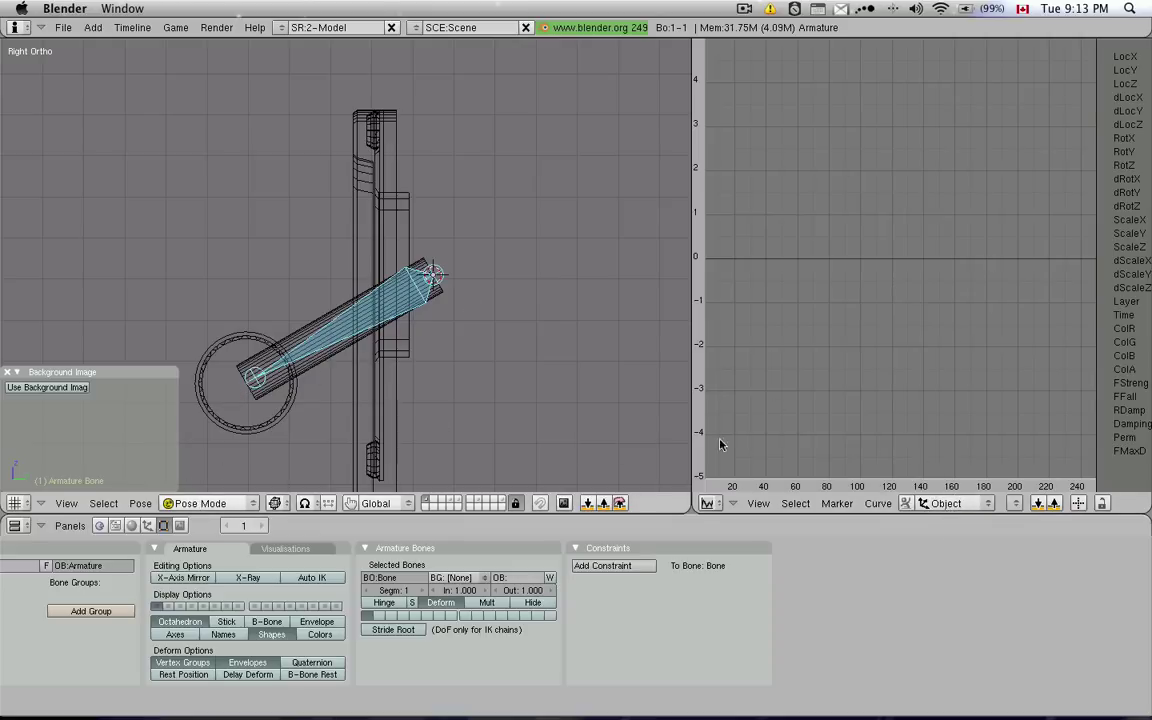
# Set the Ipo editor to show the bone's Pose rotation curves.
pyautogui.click(929, 505)
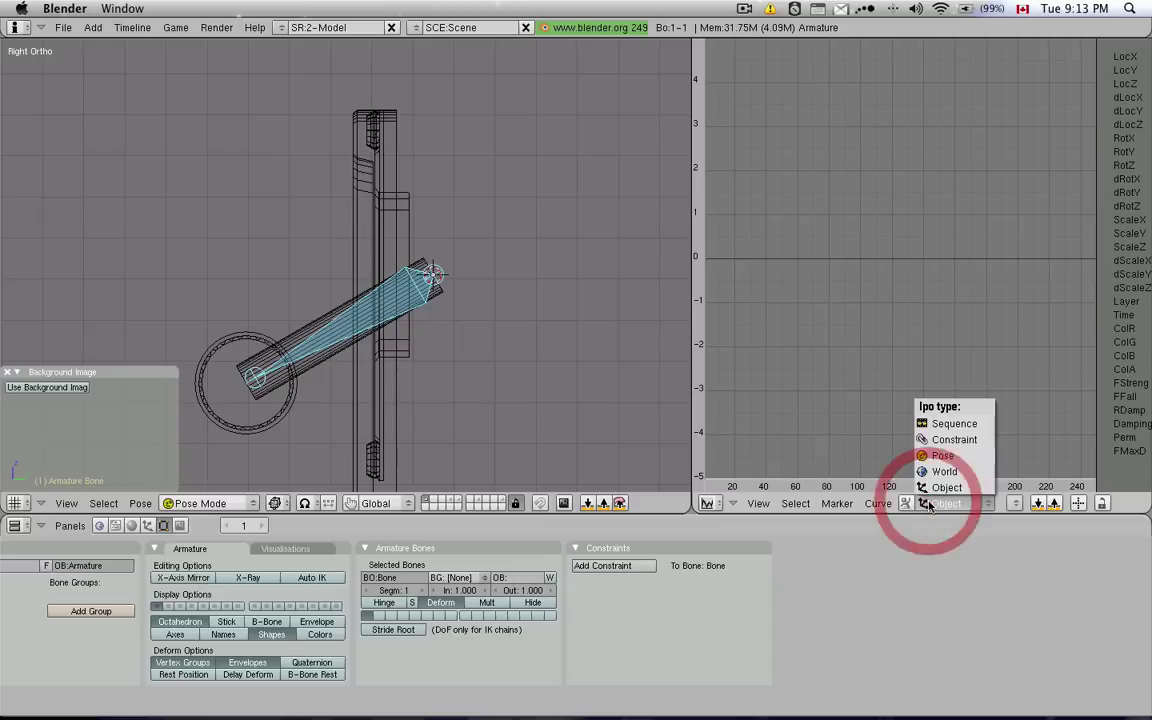
pyautogui.click(931, 458)
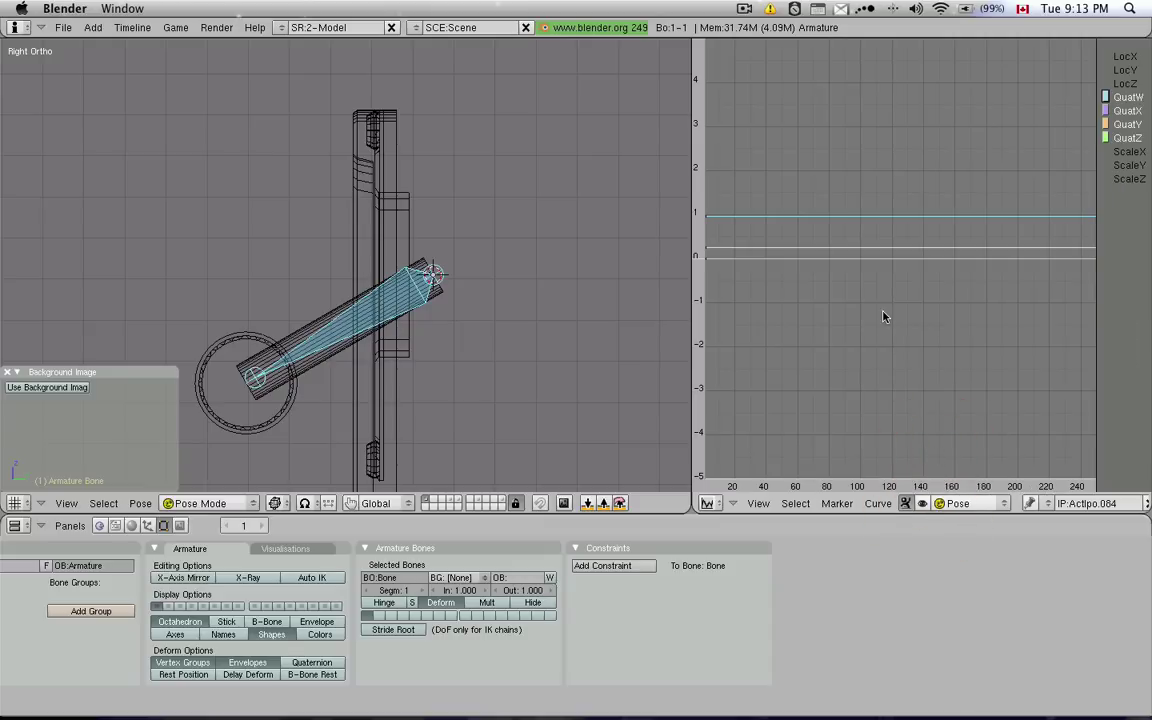
pyautogui.click(849, 350)
# At frame 2, swing the lever bone up 60° and key its rotation.
pyautogui.press('Home')
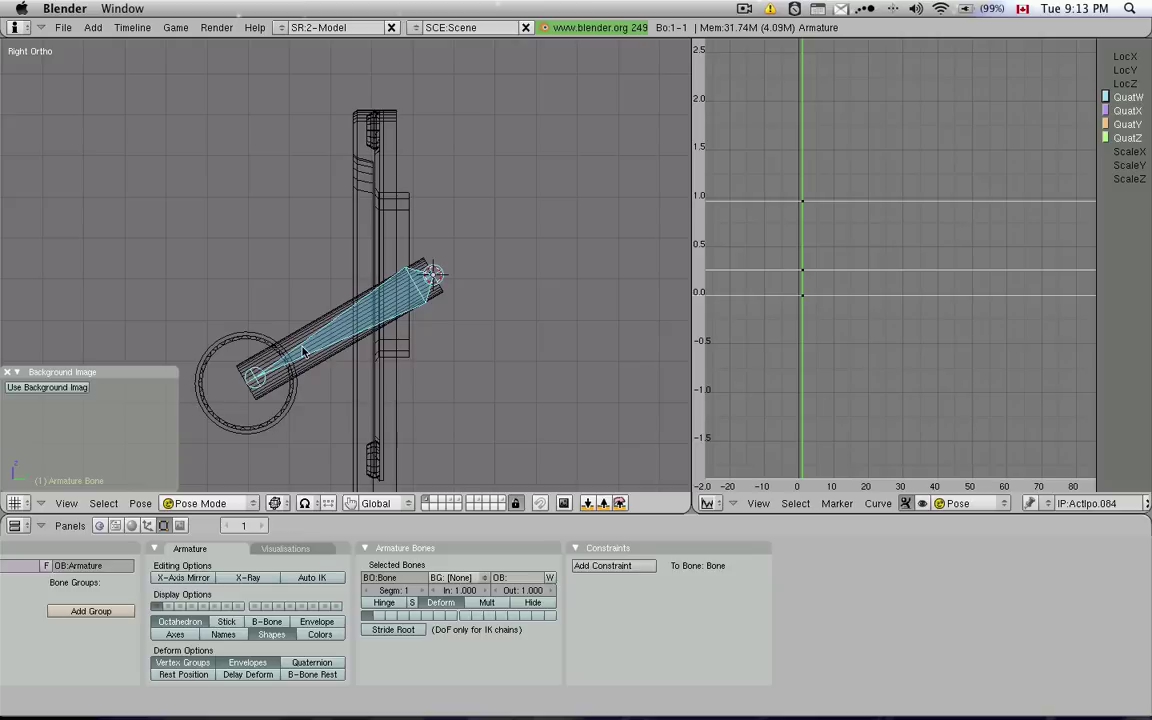
pyautogui.press('Right')
pyautogui.press('r')
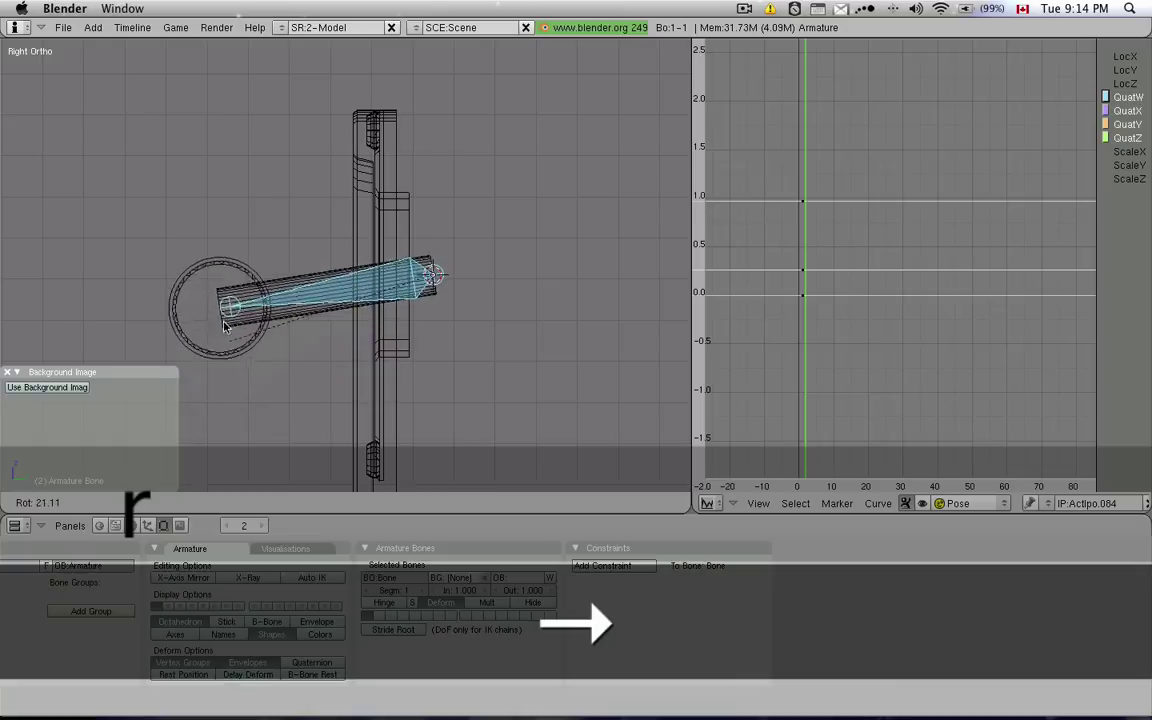
pyautogui.press('ctrl')
pyautogui.click(190, 193)
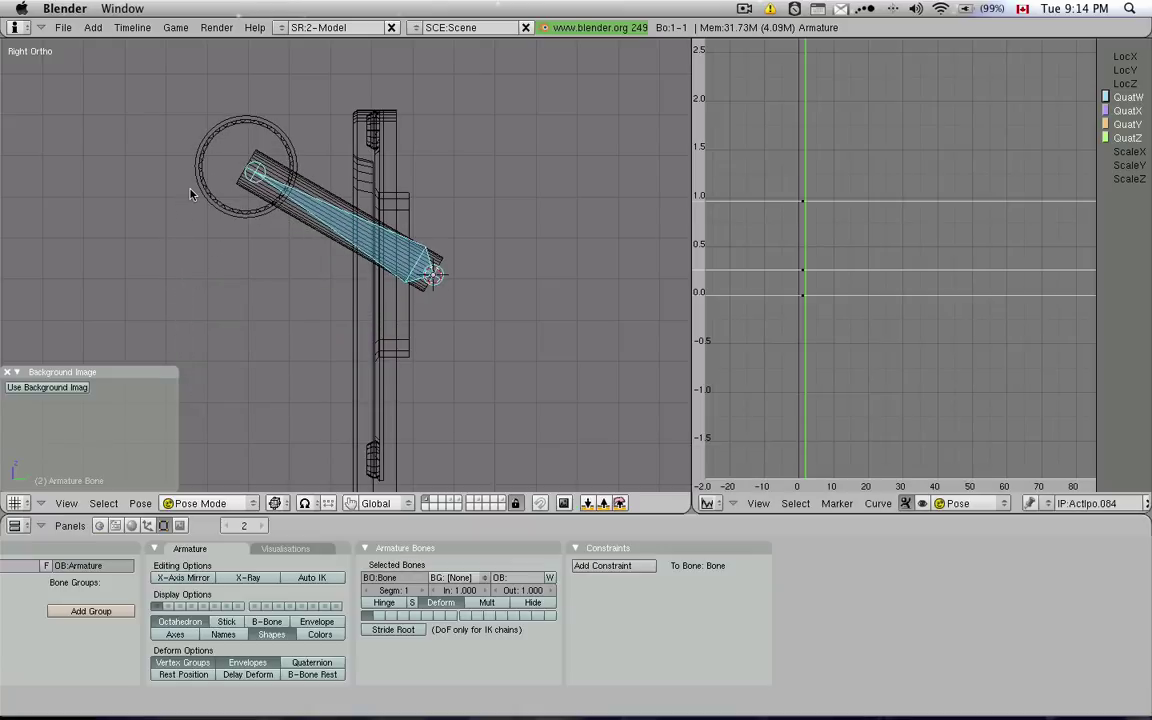
pyautogui.press('i')
pyautogui.click(190, 190)
# Select the upper rotation key point in the curves and step back to frame 1.
pyautogui.scroll(6, 772, 268)
pyautogui.rightClick(886, 170)
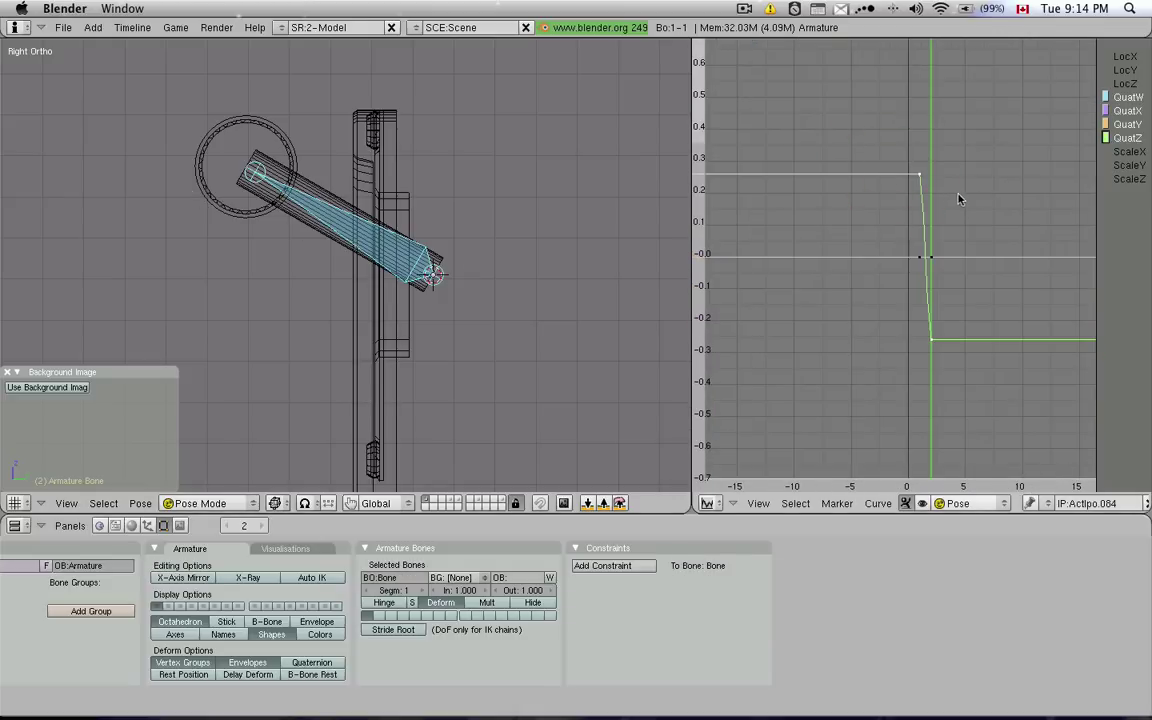
pyautogui.press('Left')
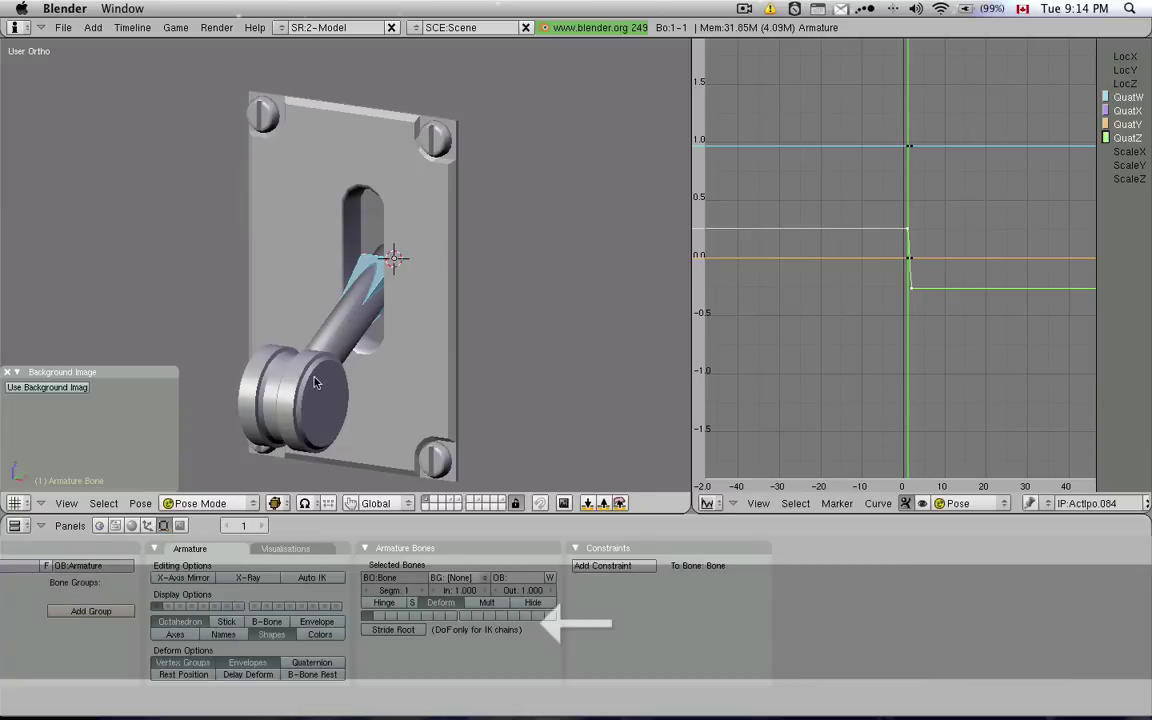
pyautogui.click(312, 382)
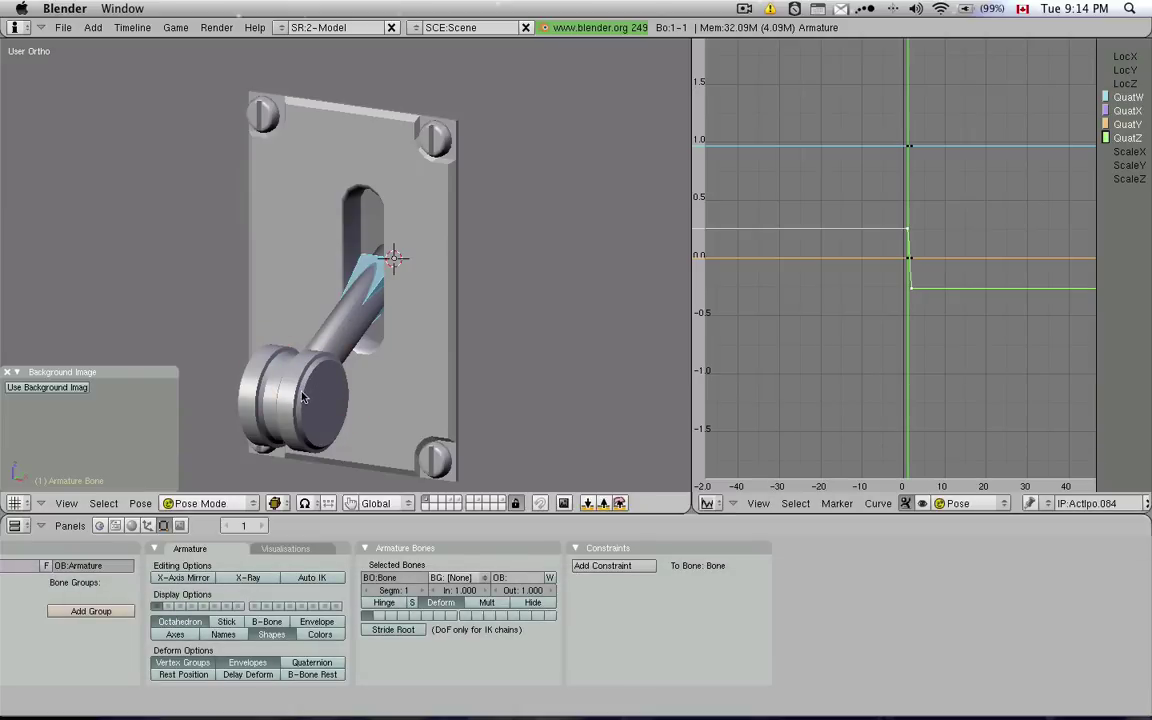
# Select the lever cylinder and bring the fuel-quantity area of the cockpit image into view.
pyautogui.rightClick(328, 381)
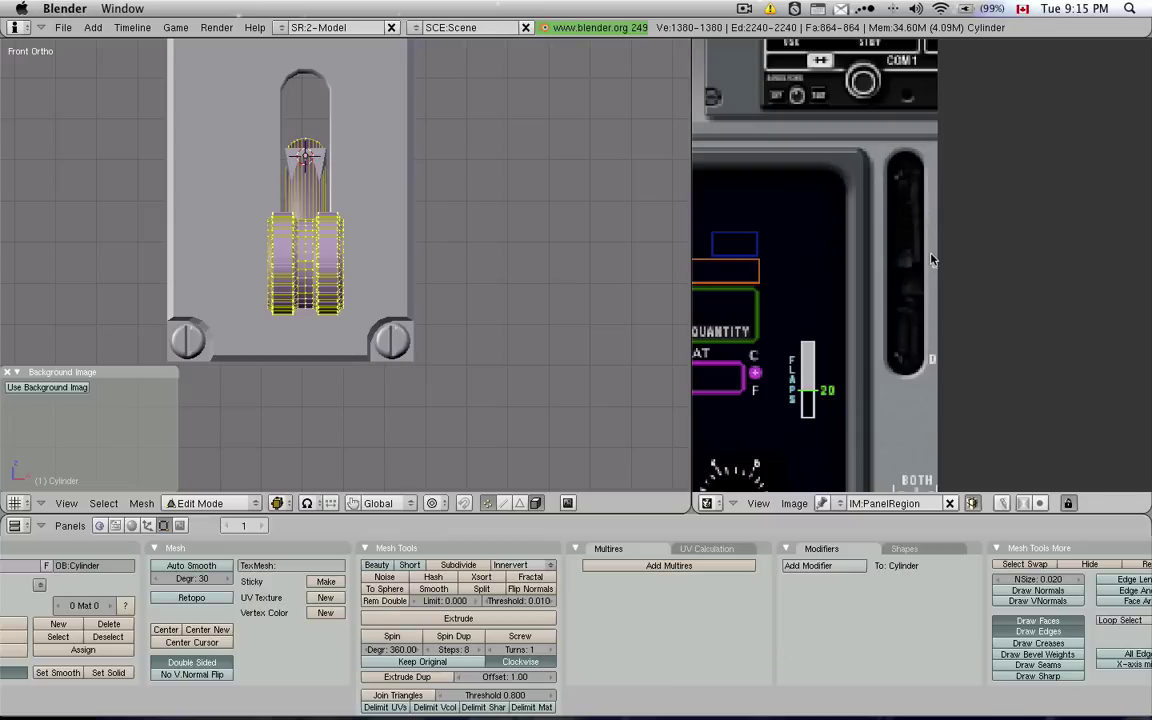
pyautogui.scroll(-3, 930, 261)
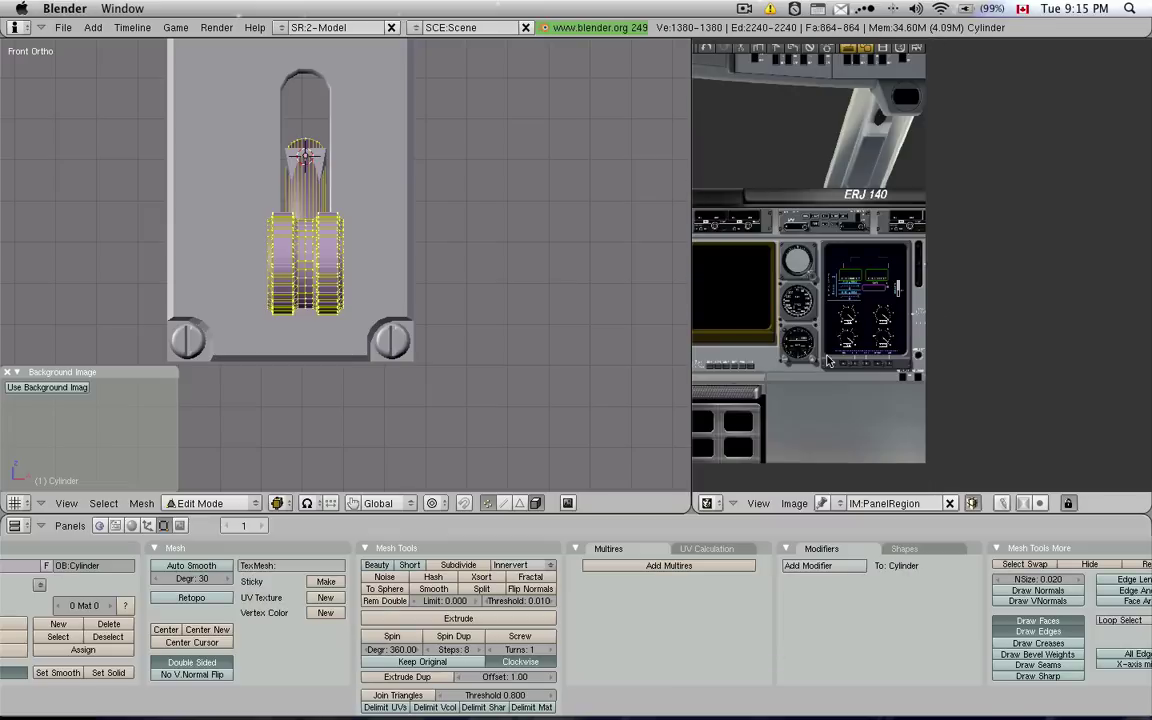
pyautogui.scroll(2, 967, 275)
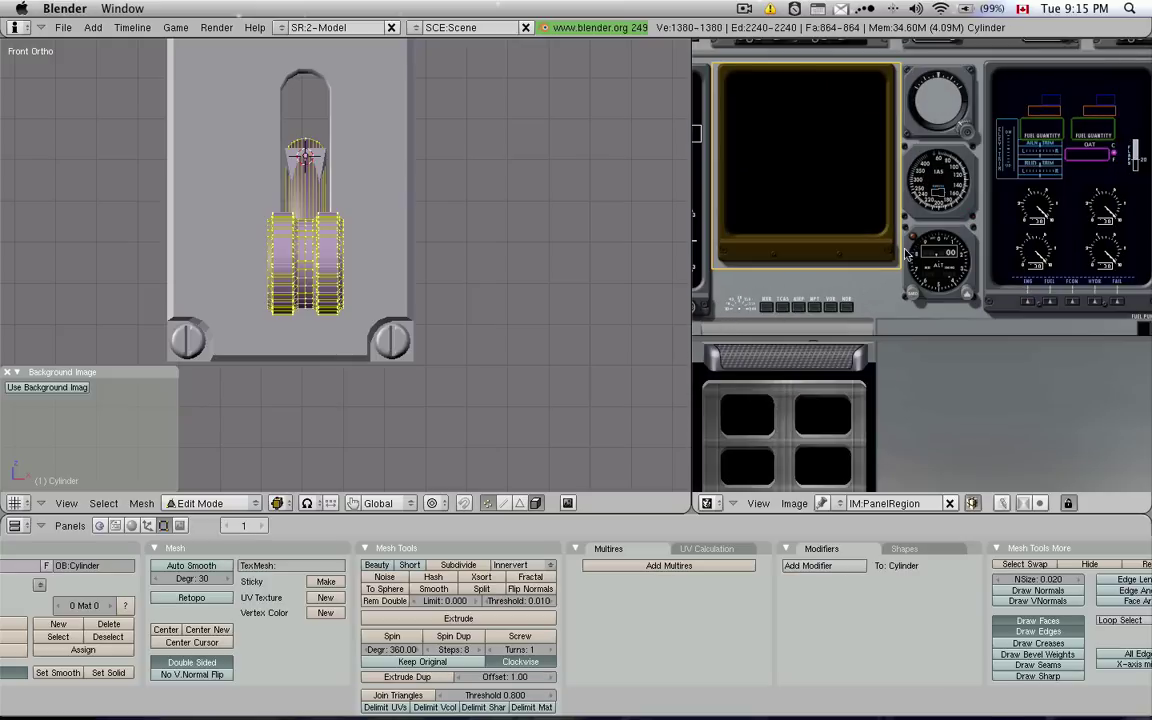
pyautogui.scroll(-2, 830, 230)
pyautogui.moveTo(876, 275); pyautogui.dragTo(760, 232, button='middle')
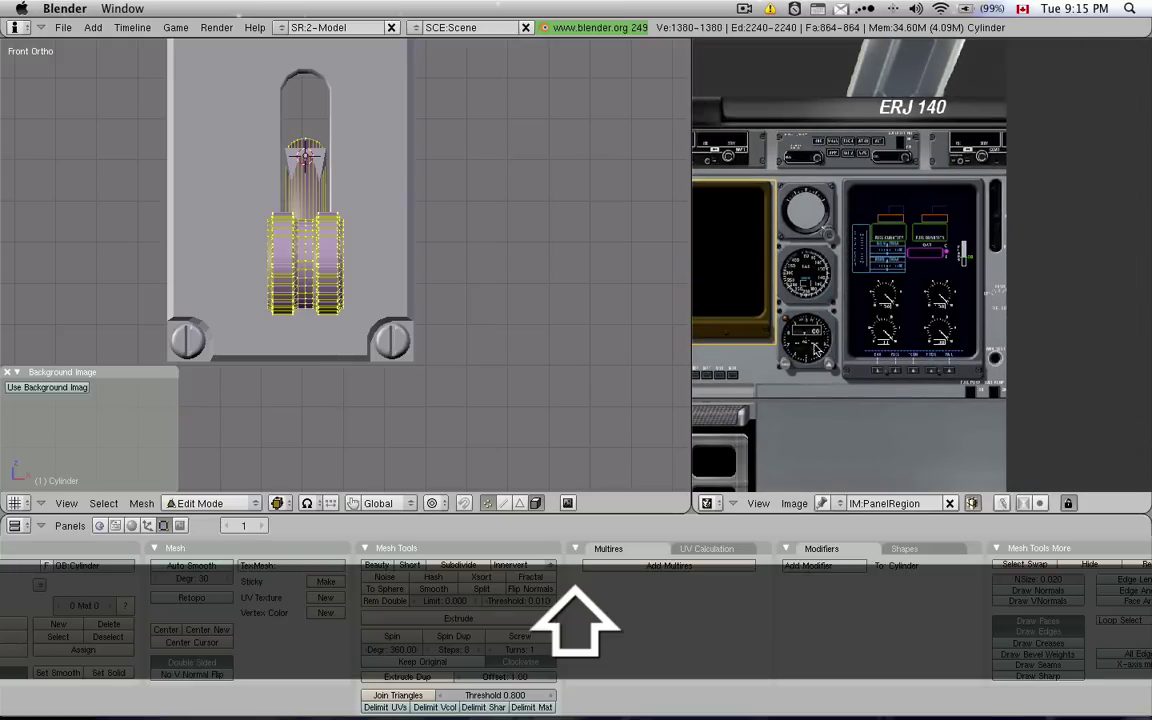
pyautogui.scroll(1, 975, 235)
pyautogui.scroll(3, 975, 235)
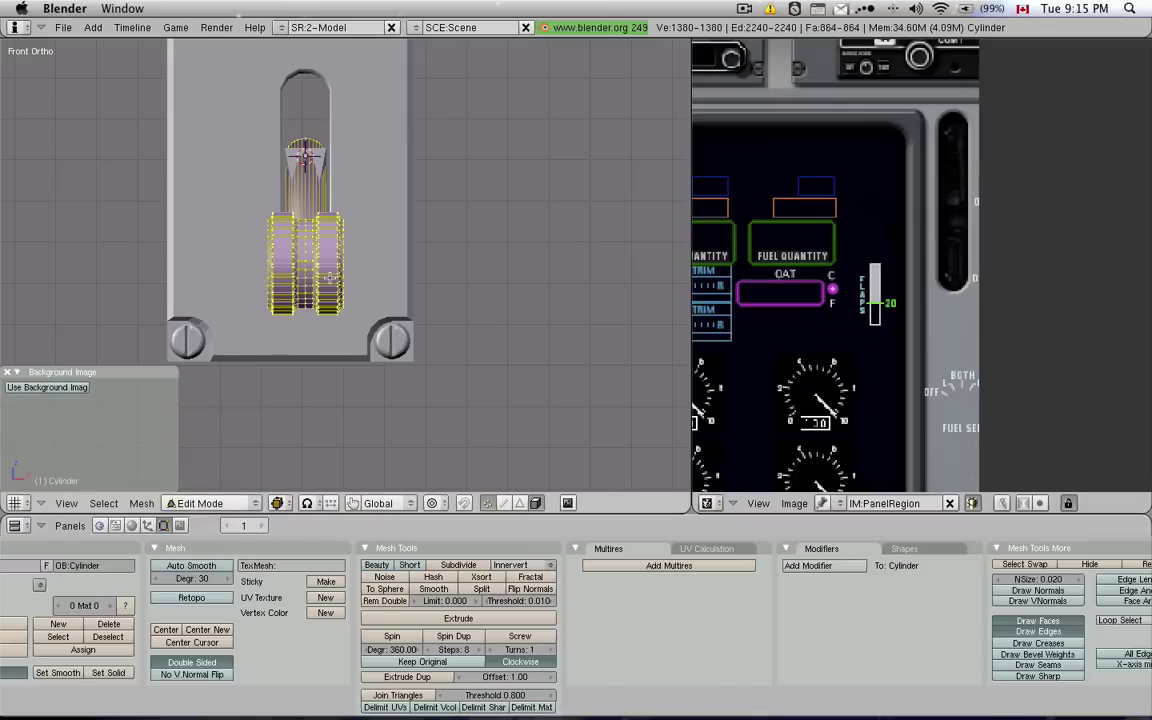
# Project the lever's UVs from the front view, shrink them onto the gear-lever slot, and return to Object Mode.
pyautogui.press('u')
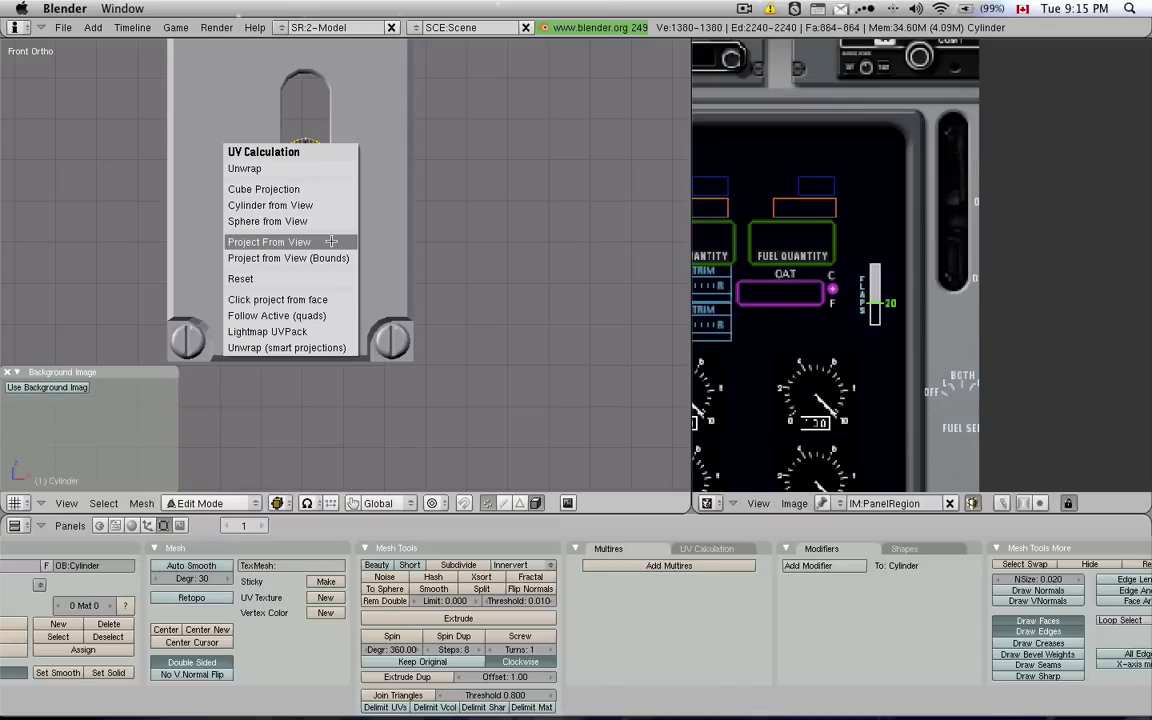
pyautogui.click(331, 242)
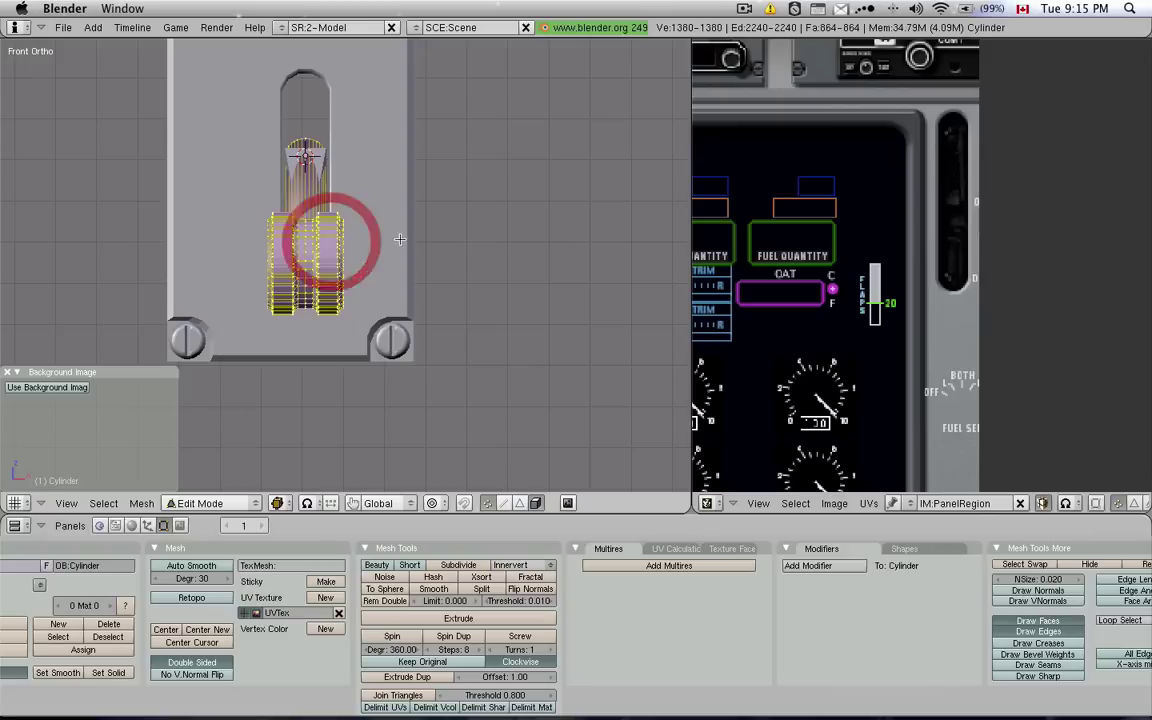
pyautogui.scroll(-4, 896, 332)
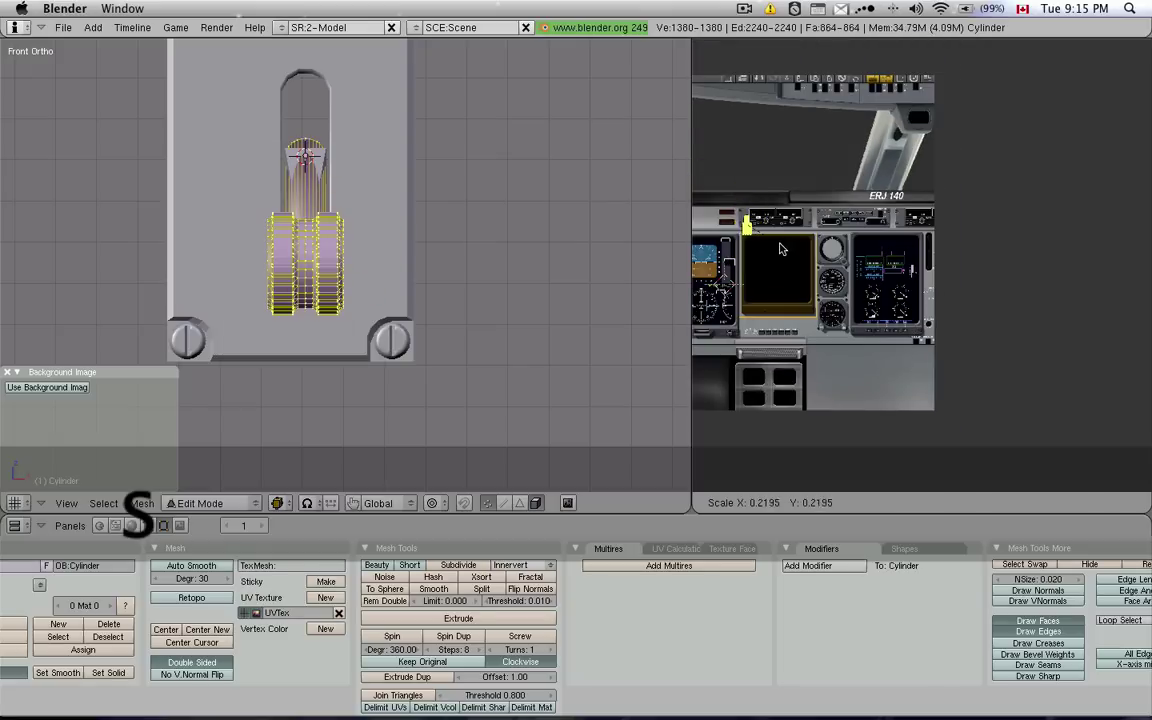
pyautogui.click(779, 249)
pyautogui.press('g')
pyautogui.click(931, 260)
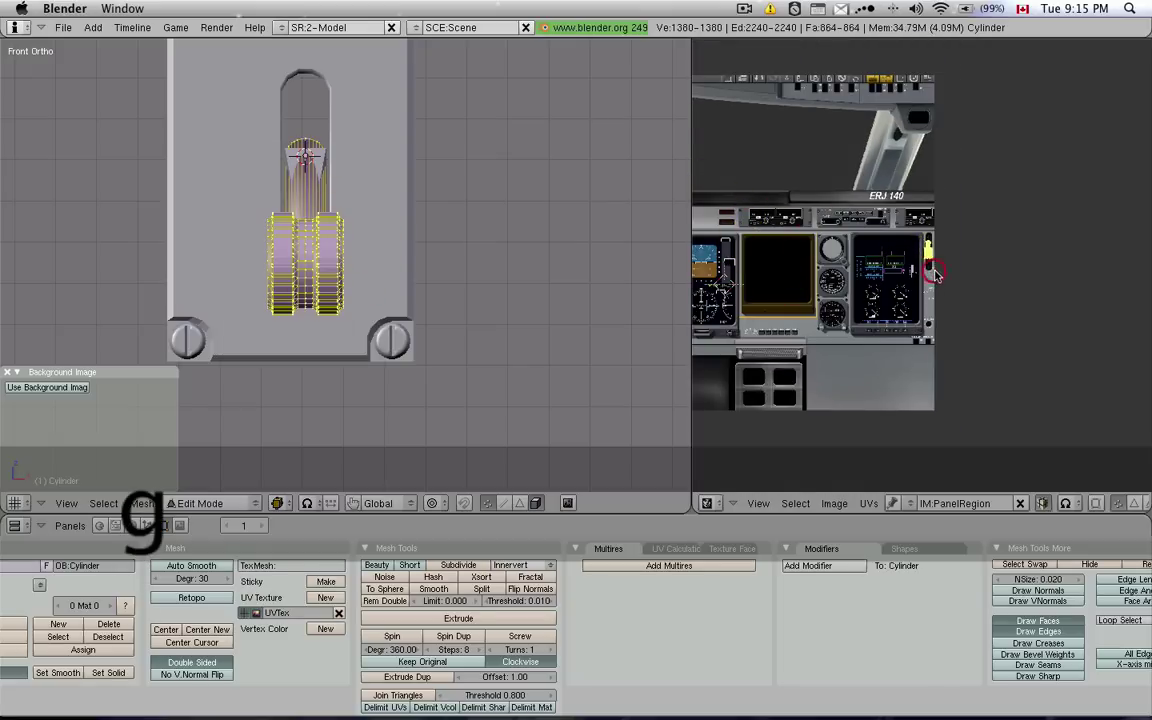
pyautogui.scroll(6, 931, 257)
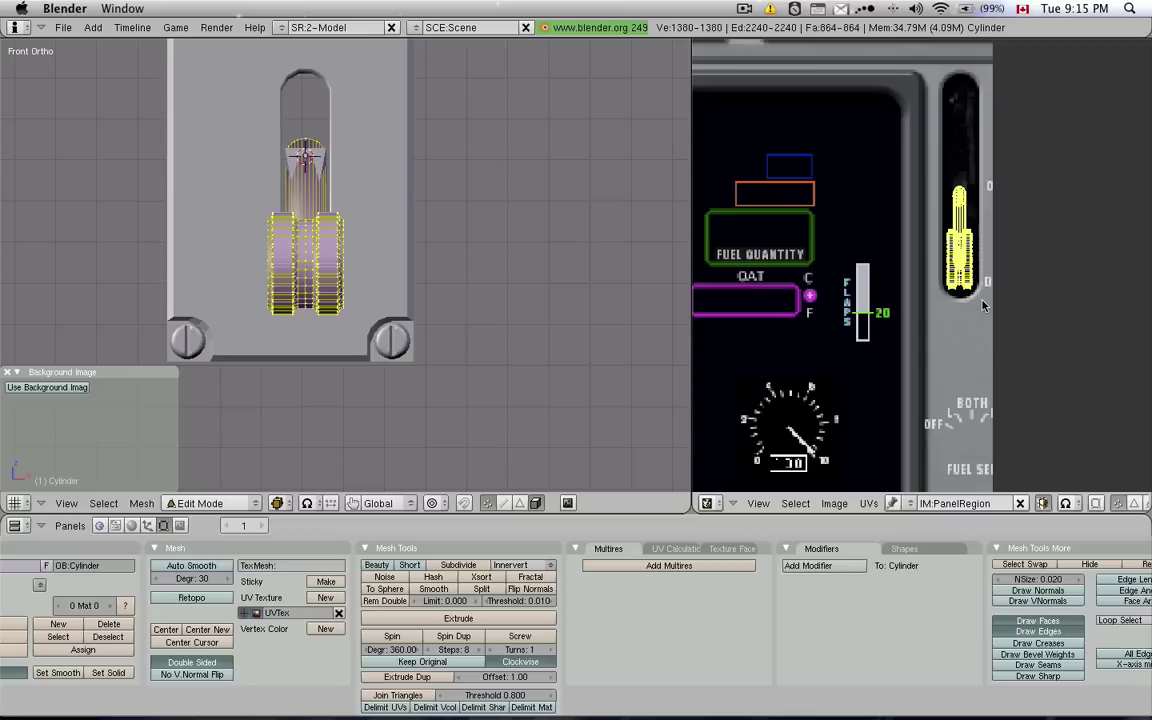
pyautogui.press('Tab')
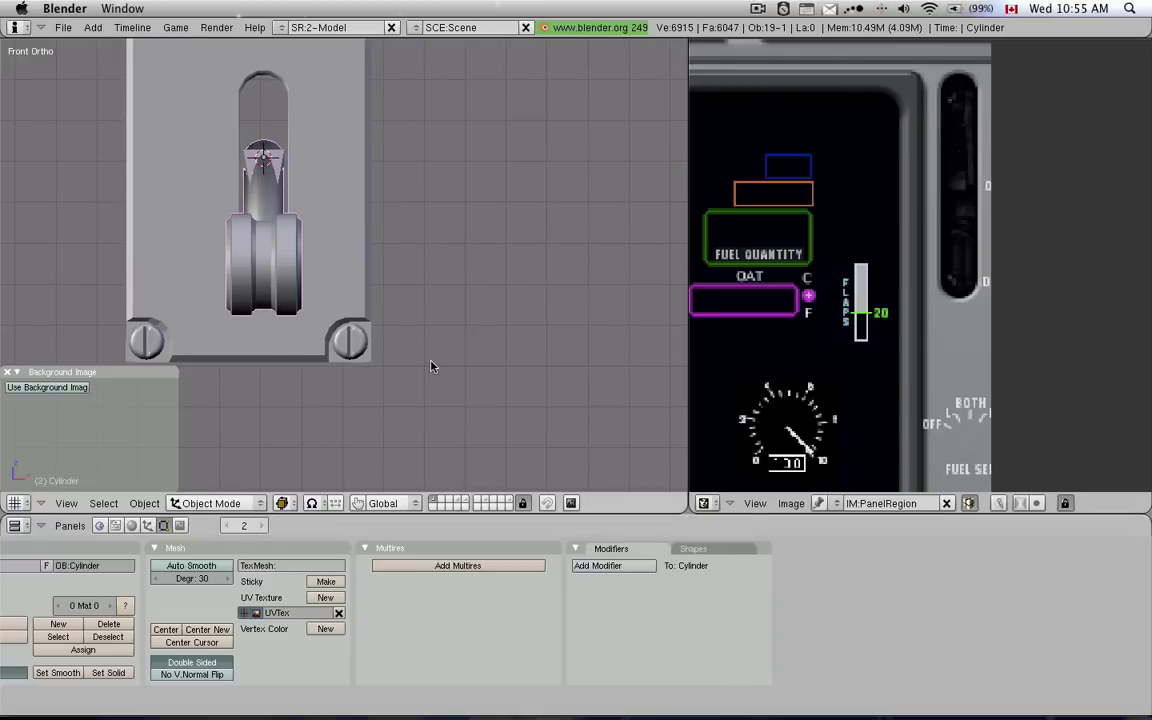
pyautogui.moveTo(522, 283); pyautogui.dragTo(476, 268, button='middle')
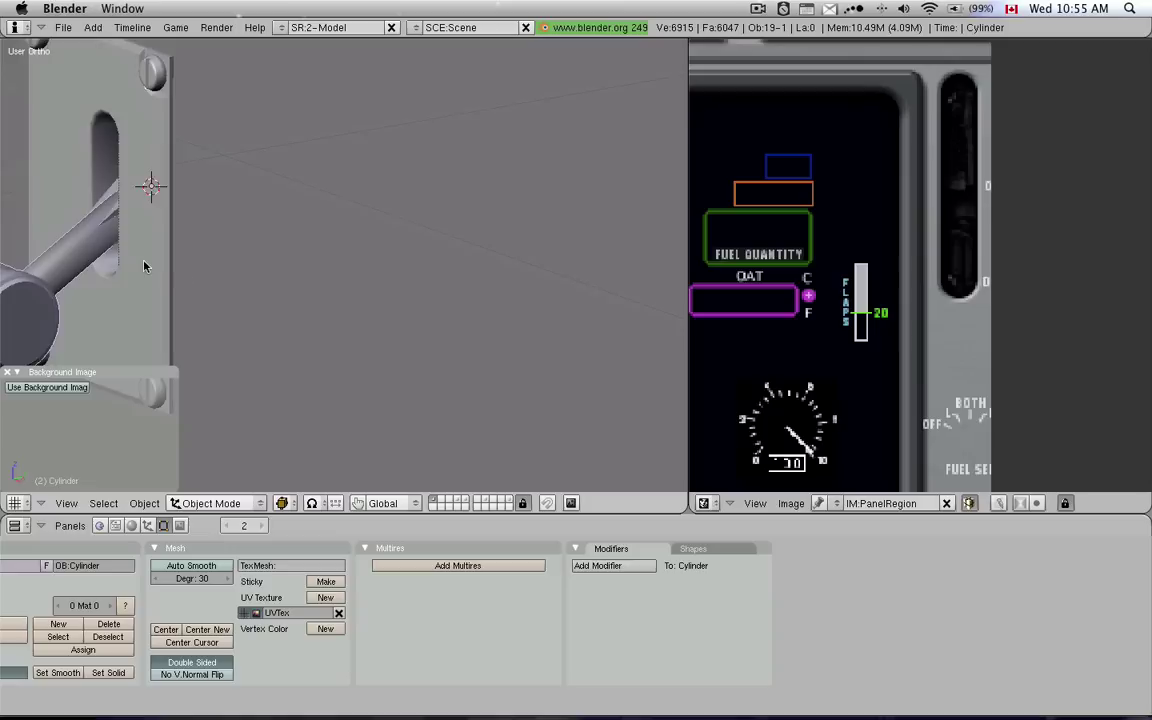
pyautogui.press('KP_1')
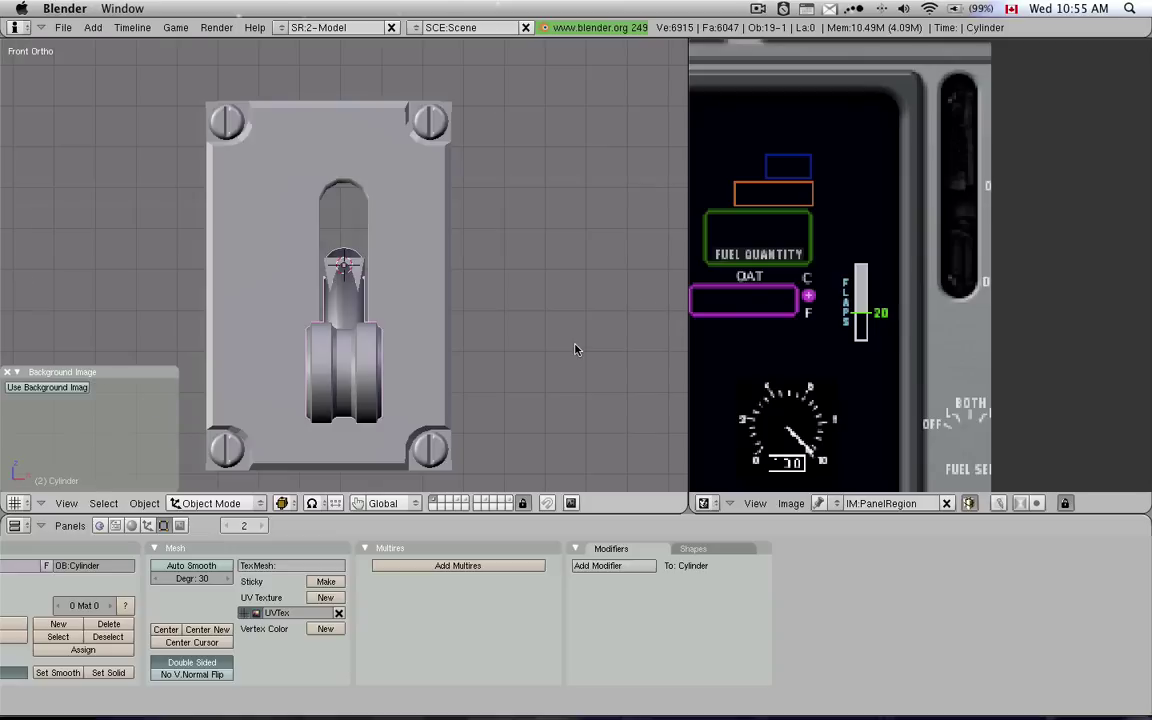